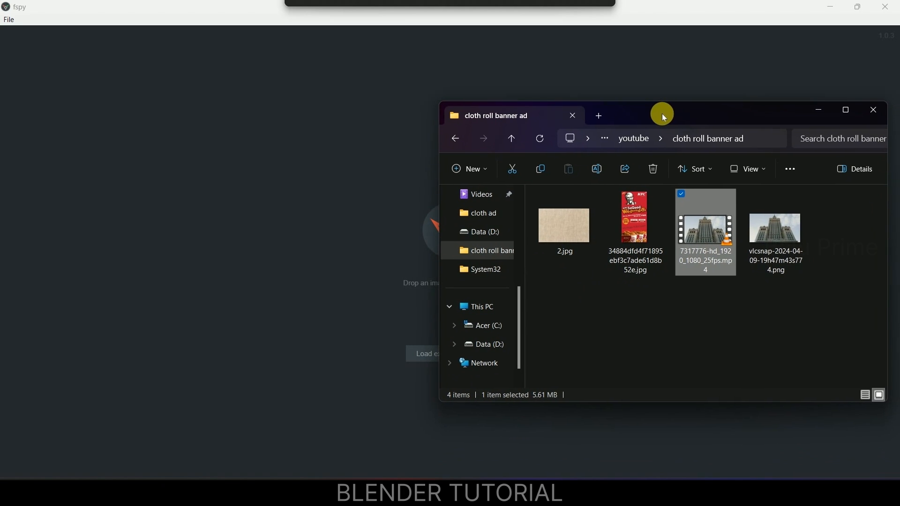
{"action": "left_click", "coordinate": [775, 244]}
{"action": "left_click_drag", "start_coordinate": [774, 243], "coordinate": [301, 255]}
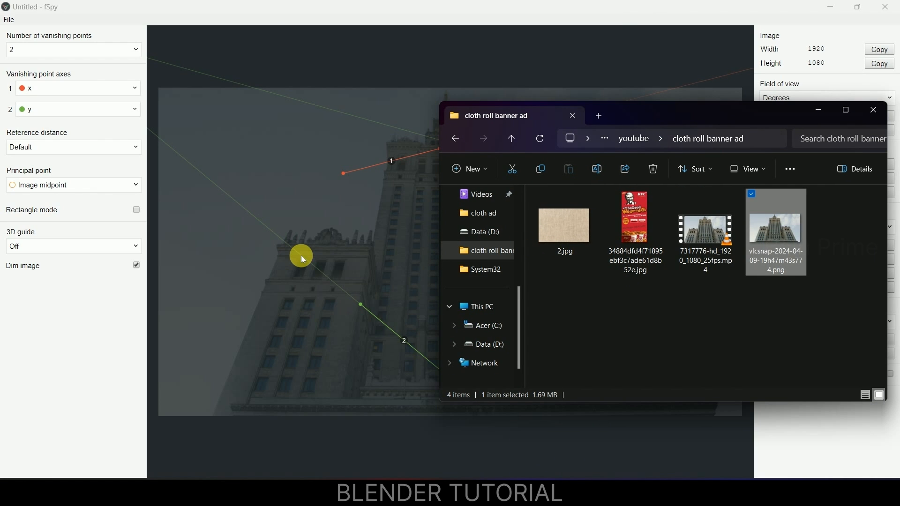
{"action": "left_click", "coordinate": [813, 111]}
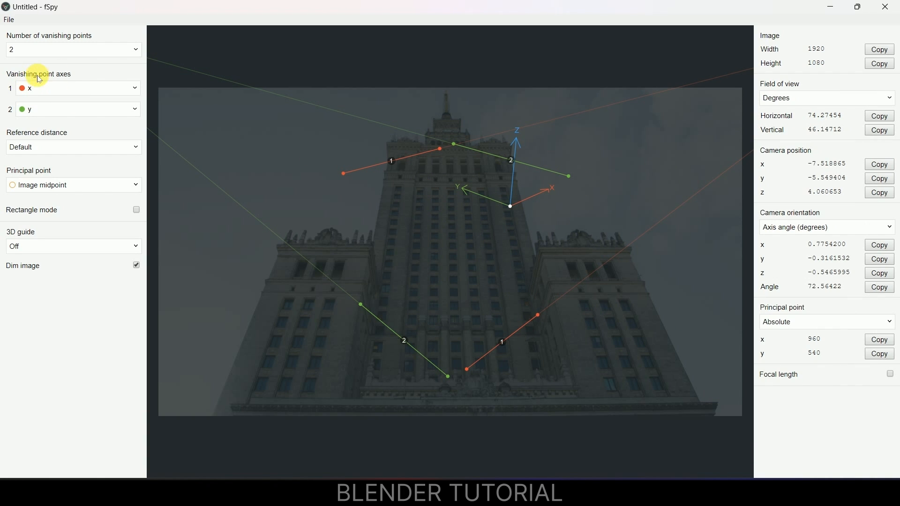
- Set the second vanishing point axis to z and align both x-axis lines with the building's base and upper tower's horizontal edges
{"action": "left_click", "coordinate": [78, 112]}
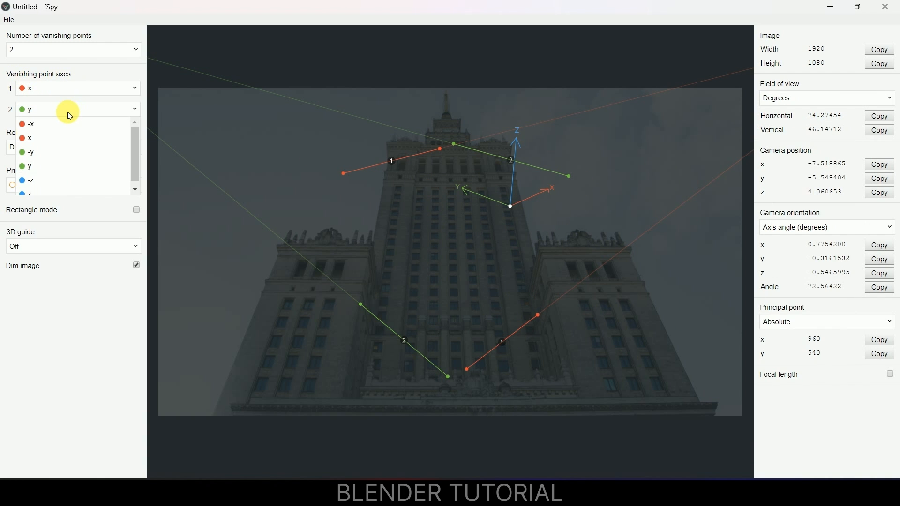
{"action": "left_click", "coordinate": [47, 188]}
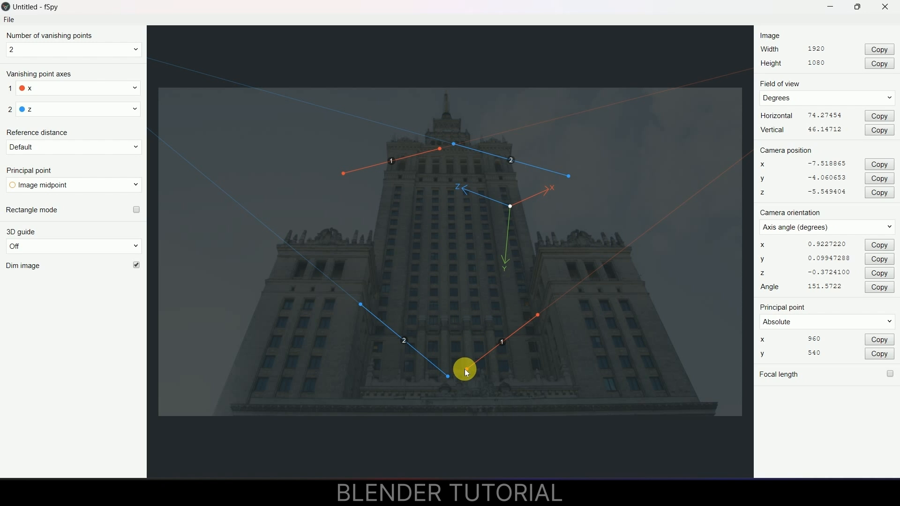
{"action": "left_click_drag", "start_coordinate": [467, 373], "coordinate": [159, 402]}
{"action": "left_click_drag", "start_coordinate": [538, 315], "coordinate": [715, 404]}
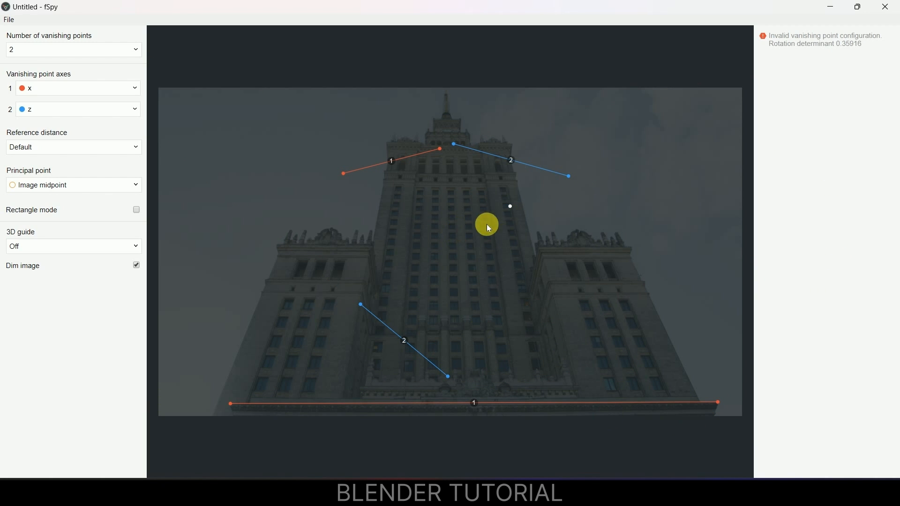
{"action": "left_click_drag", "start_coordinate": [344, 173], "coordinate": [366, 167]}
{"action": "left_click_drag", "start_coordinate": [442, 152], "coordinate": [520, 183]}
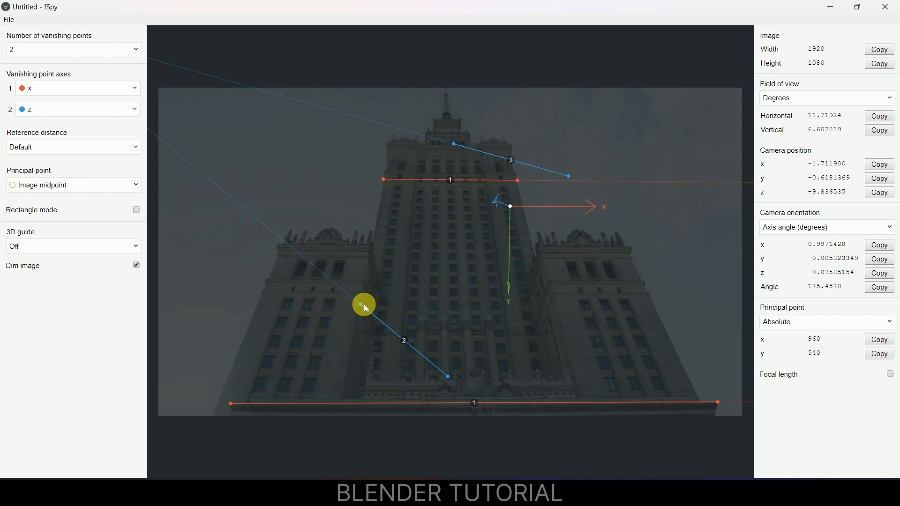
- Align the two z-axis lines with the left wing's outer vertical edge and the central tower's right vertical edge
{"action": "left_click_drag", "start_coordinate": [361, 305], "coordinate": [308, 256]}
{"action": "left_click_drag", "start_coordinate": [446, 373], "coordinate": [271, 416]}
{"action": "left_click_drag", "start_coordinate": [451, 147], "coordinate": [509, 159]}
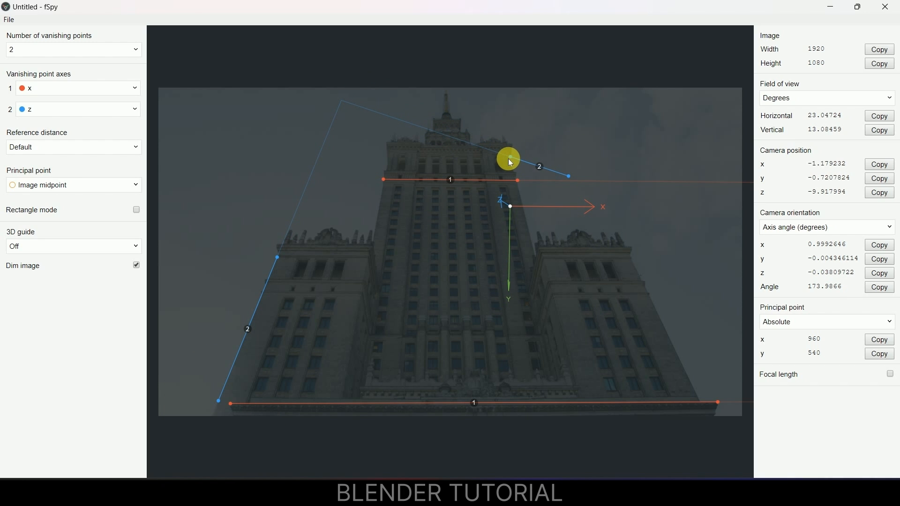
{"action": "left_click_drag", "start_coordinate": [569, 177], "coordinate": [525, 272]}
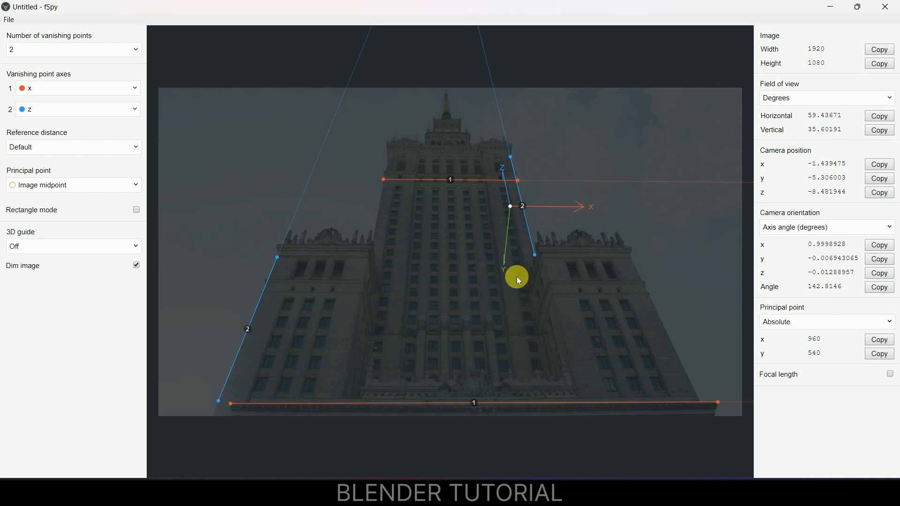
- Place the origin near the middle of the central tower's facade and show the xy grid floor as the 3D guide
{"action": "left_click_drag", "start_coordinate": [510, 206], "coordinate": [419, 294]}
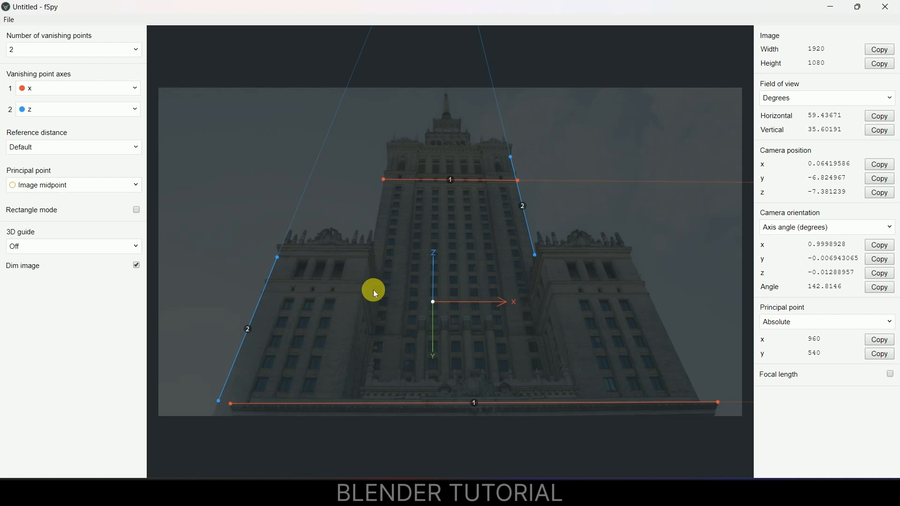
{"action": "left_click", "coordinate": [36, 248]}
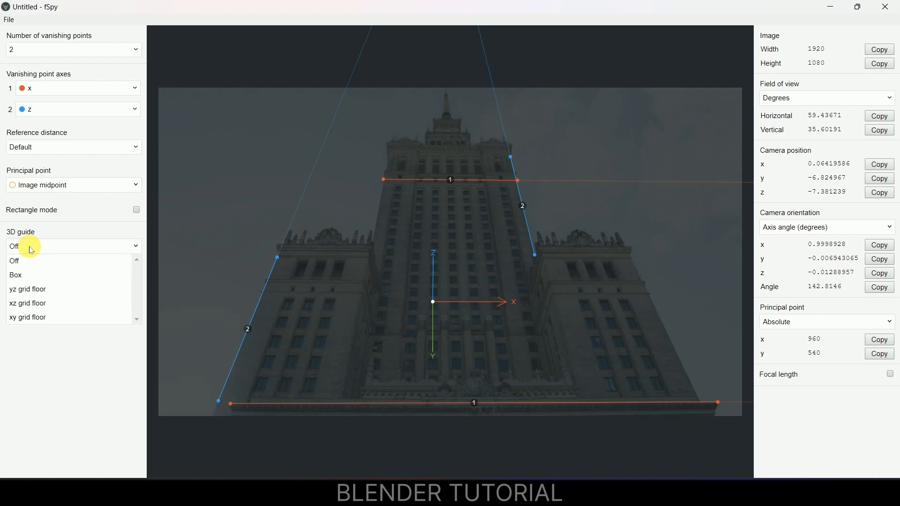
{"action": "left_click", "coordinate": [31, 319]}
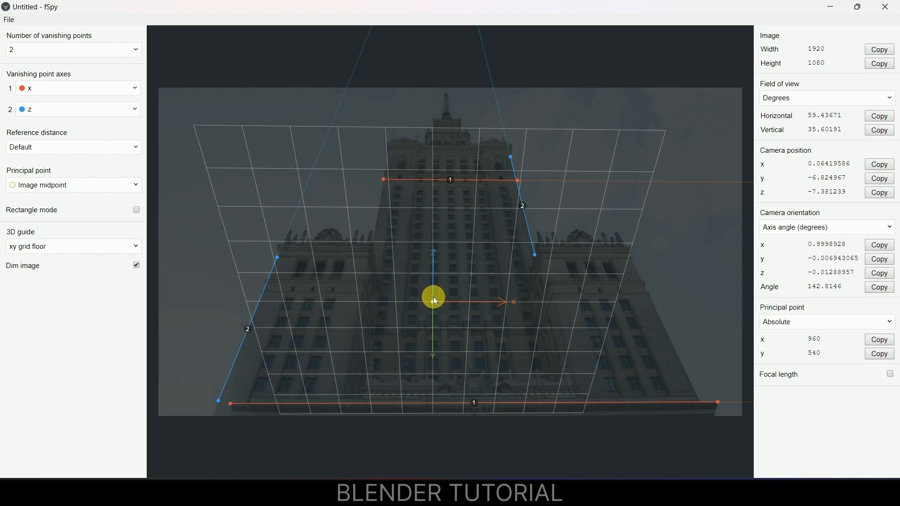
{"action": "left_click_drag", "start_coordinate": [434, 300], "coordinate": [445, 280]}
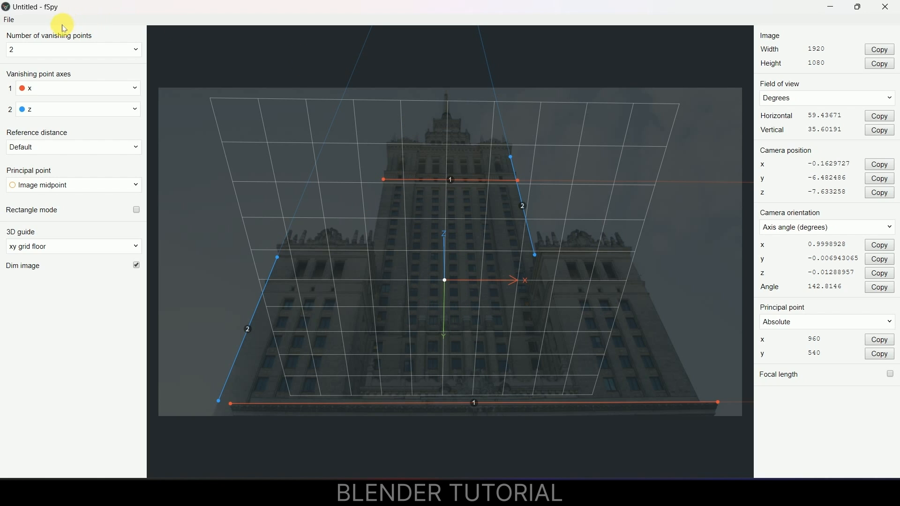
- Save the camera-match project as 77777 in the Downloads folder and close fSpy
{"action": "left_click", "coordinate": [10, 20]}
{"action": "left_click", "coordinate": [41, 102]}
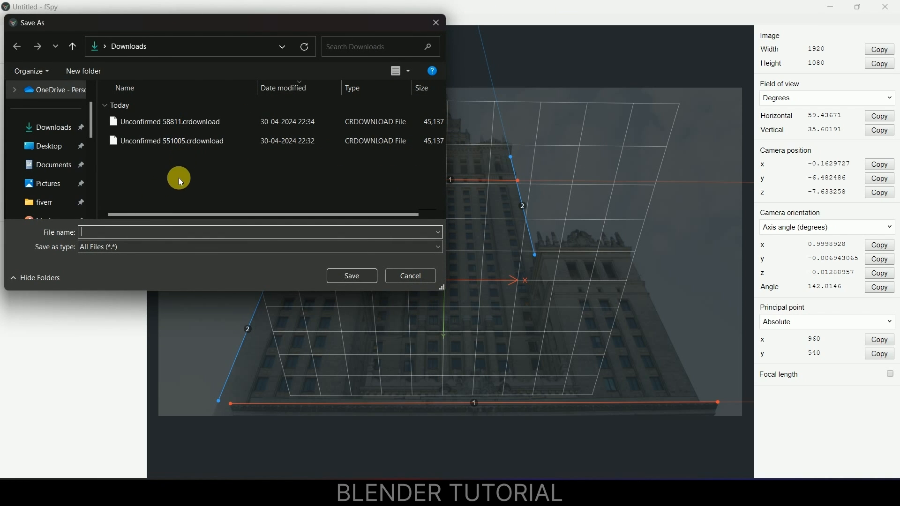
{"action": "type", "text": "77777"}
{"action": "key", "text": "Return"}
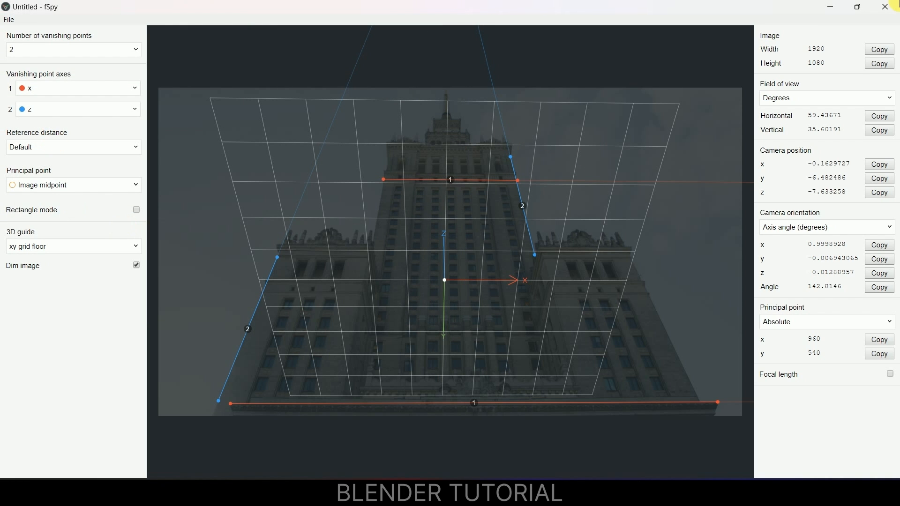
{"action": "left_click", "coordinate": [890, 8]}
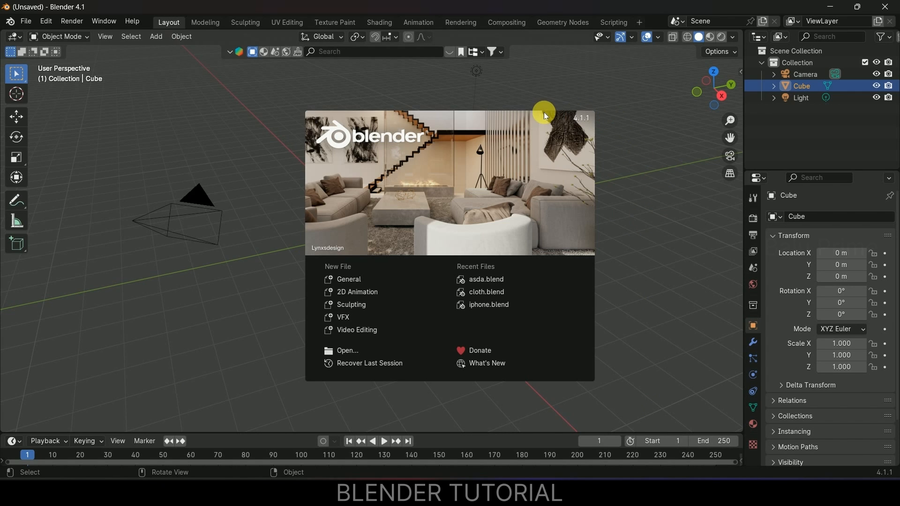
- Switch to Blender, dismiss the splash screen and delete all default scene objects
{"action": "left_click", "coordinate": [623, 181]}
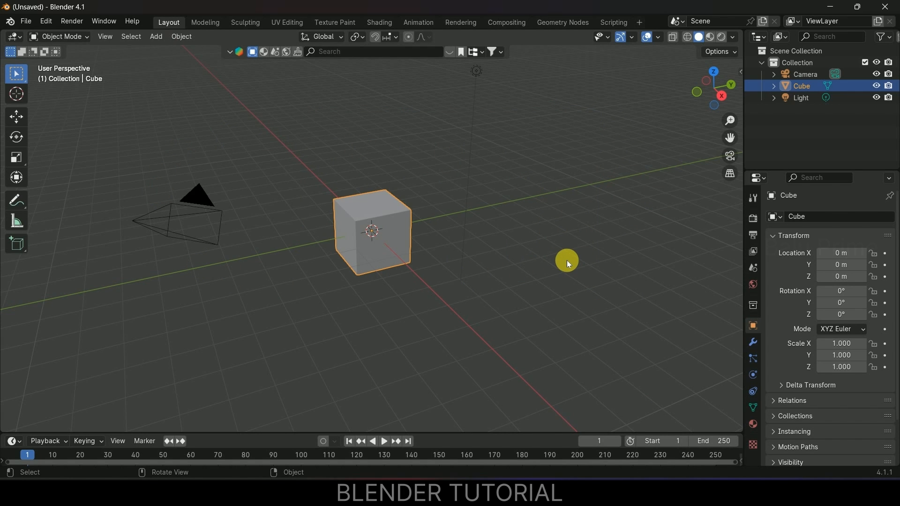
{"action": "key", "text": "a"}
{"action": "key", "text": "Delete"}
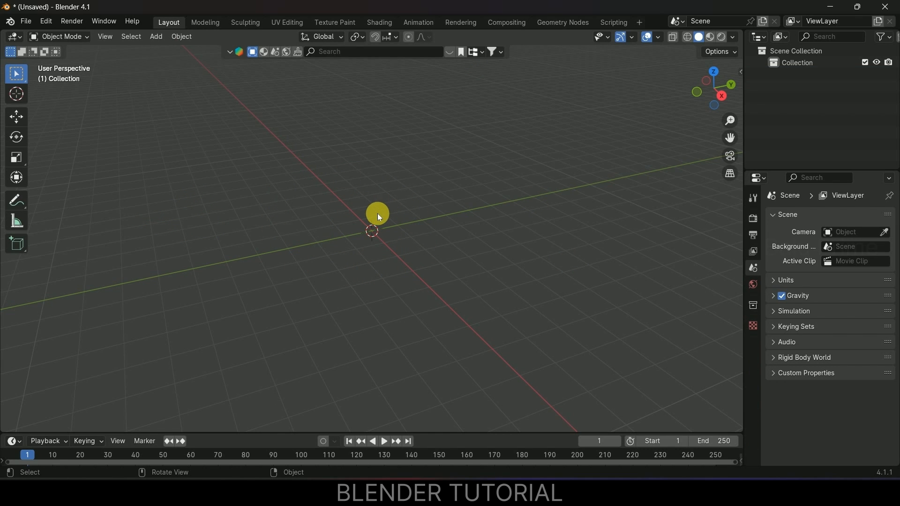
- Import the fSpy project file 77777.fspy from the Downloads folder
{"action": "left_click", "coordinate": [22, 26]}
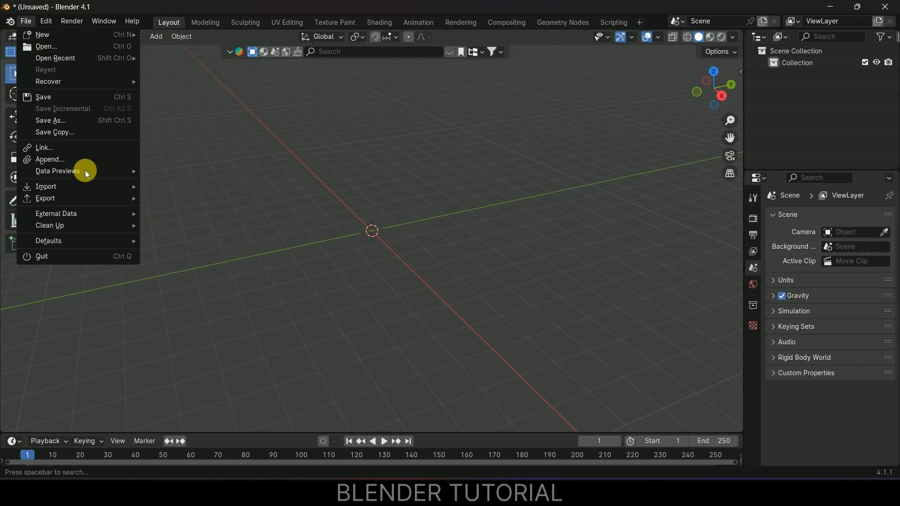
{"action": "mouse_move", "coordinate": [67, 184]}
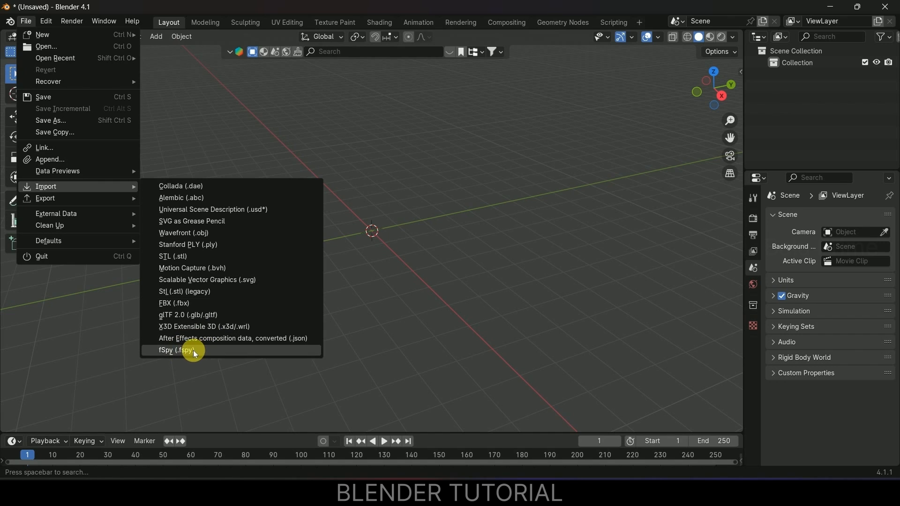
{"action": "left_click", "coordinate": [218, 352]}
{"action": "left_click", "coordinate": [190, 189]}
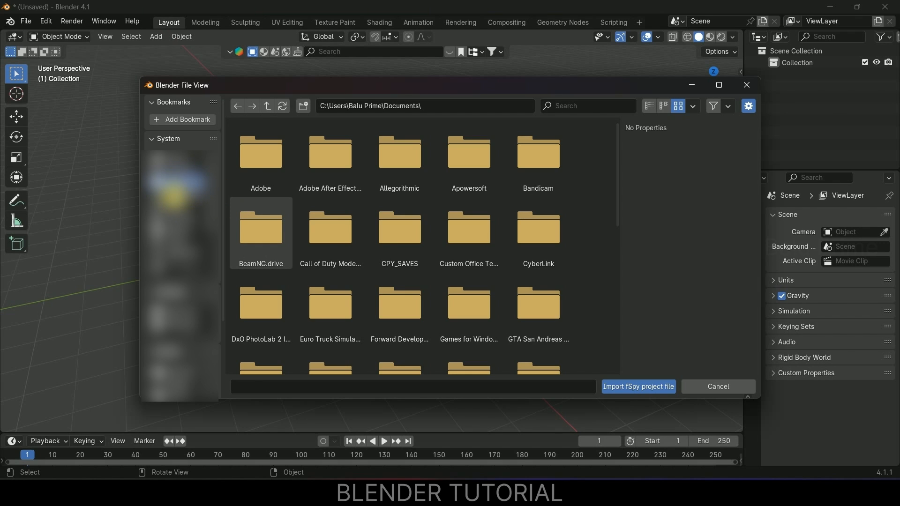
{"action": "left_click", "coordinate": [273, 153]}
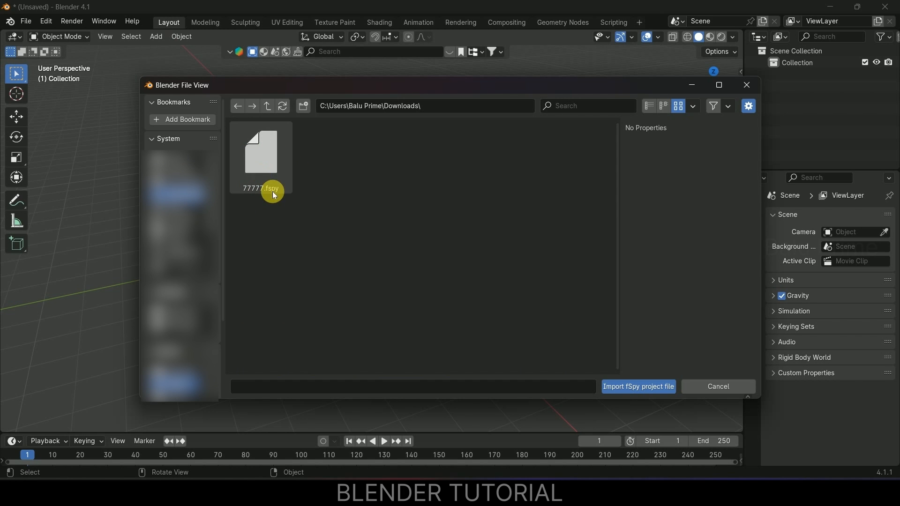
{"action": "left_click", "coordinate": [266, 165]}
{"action": "left_click", "coordinate": [639, 387]}
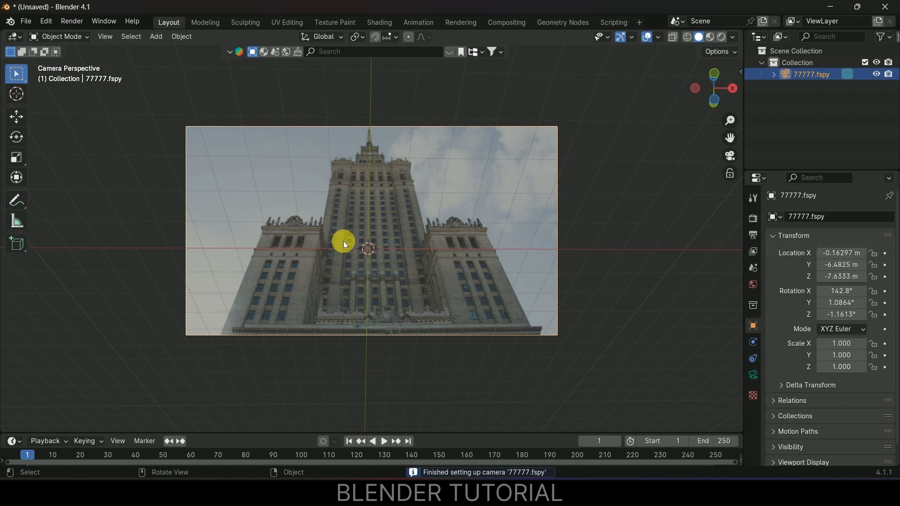
- Change the camera's background source to a movie clip, load 7317776-hd_1920_1080_25fps.mp4 and set its opacity to 1.000
{"action": "left_click", "coordinate": [754, 375]}
{"action": "scroll", "coordinate": [808, 410], "scroll_direction": "down", "scroll_amount": 3}
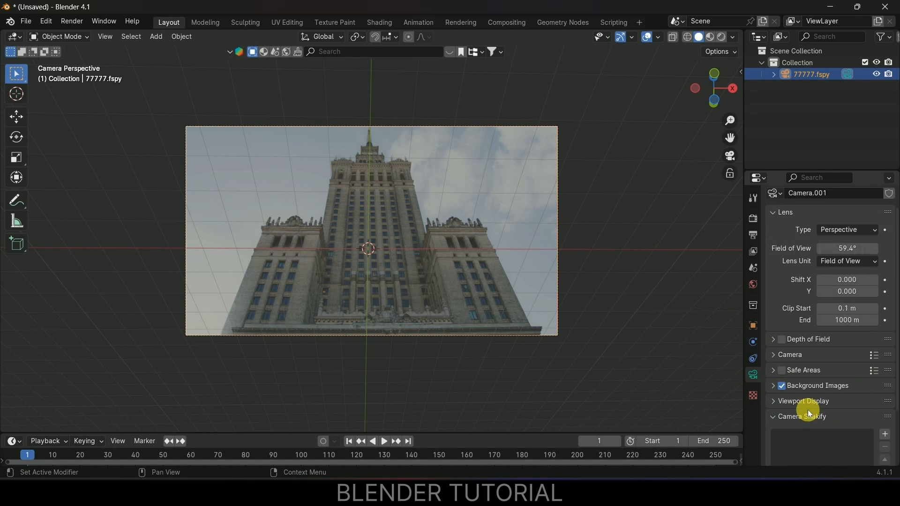
{"action": "left_click", "coordinate": [778, 342]}
{"action": "scroll", "coordinate": [776, 342], "scroll_direction": "down", "scroll_amount": 4}
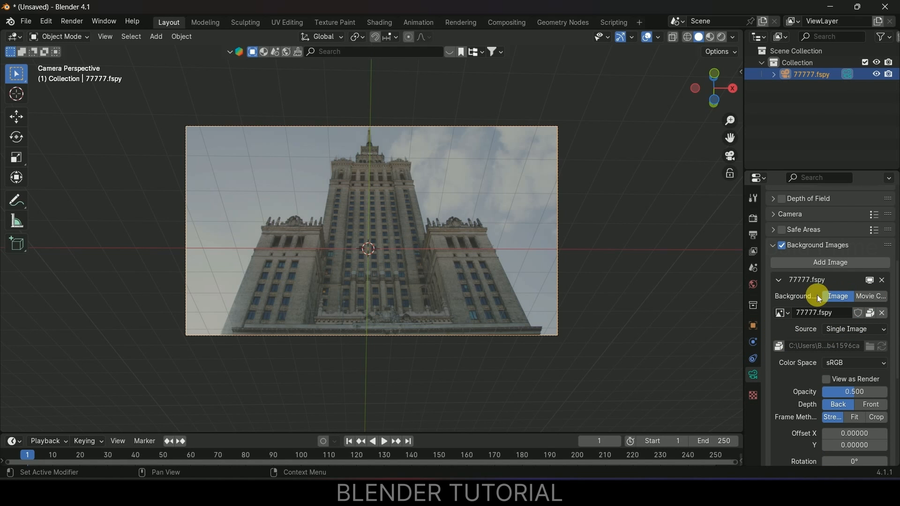
{"action": "left_click", "coordinate": [871, 296]}
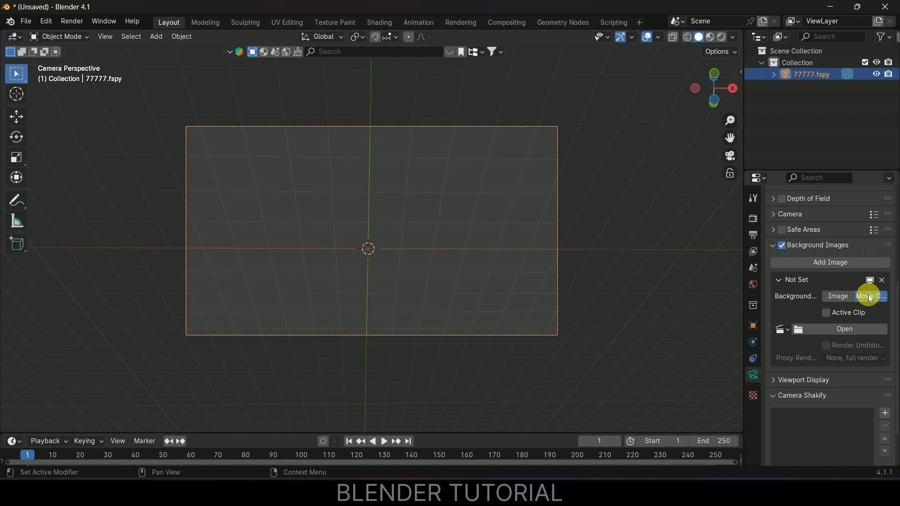
{"action": "left_click", "coordinate": [842, 330]}
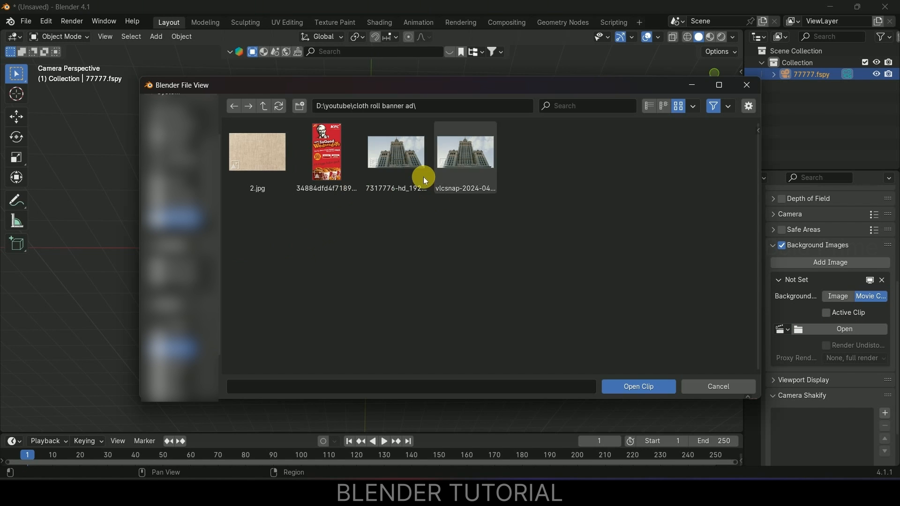
{"action": "left_click", "coordinate": [395, 162]}
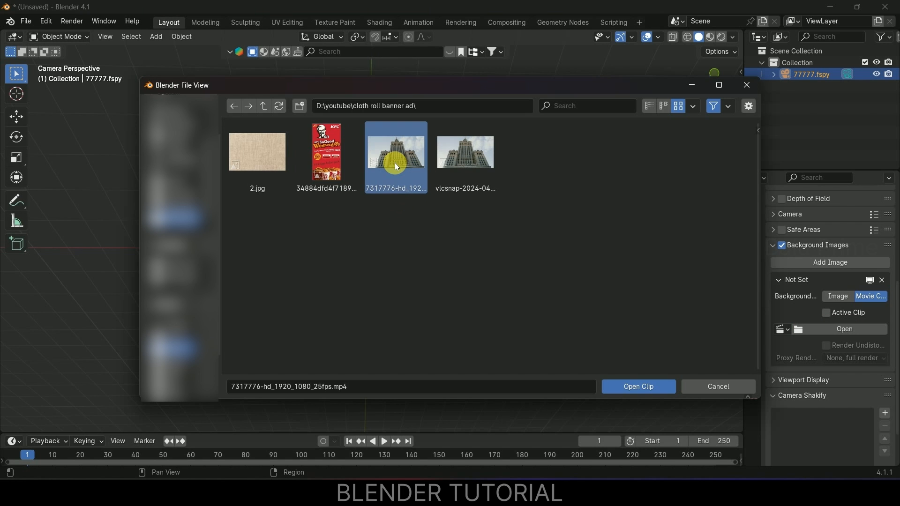
{"action": "left_click", "coordinate": [628, 387]}
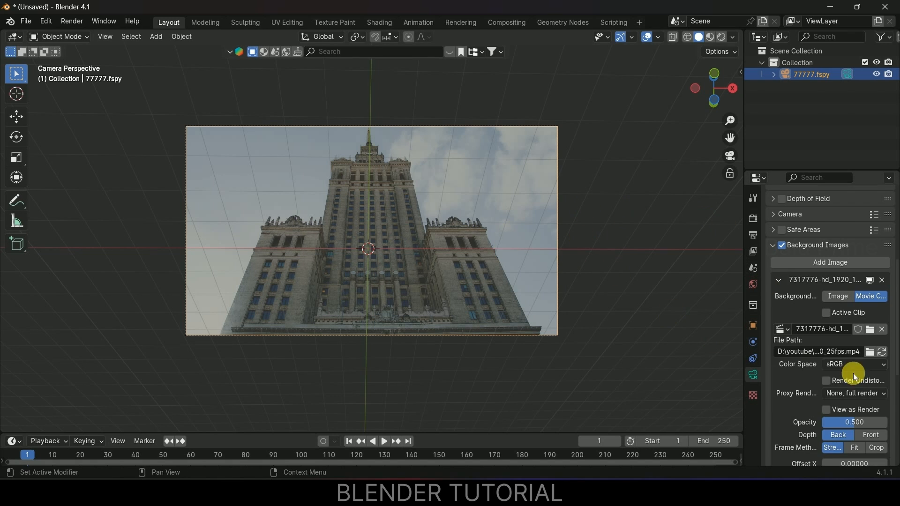
{"action": "scroll", "coordinate": [816, 380], "scroll_direction": "down", "scroll_amount": 4}
{"action": "left_click_drag", "start_coordinate": [845, 354], "coordinate": [889, 352]}
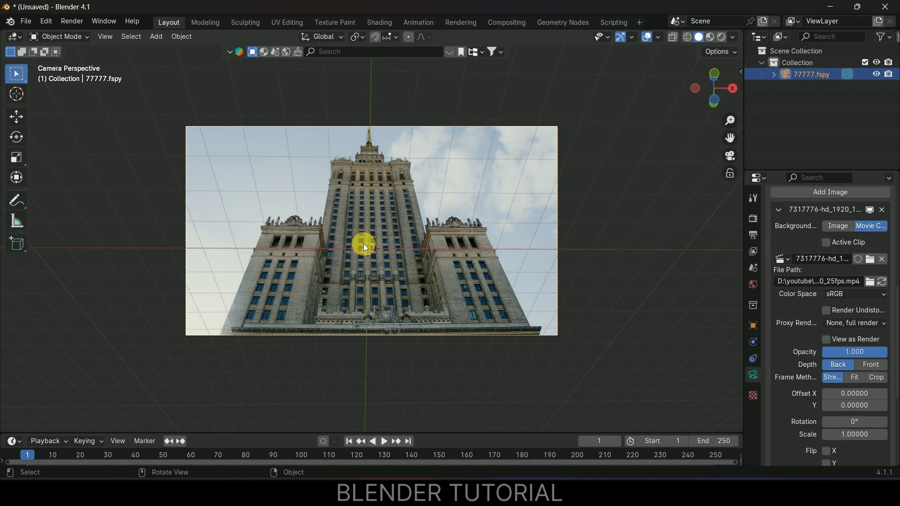
- Add a cube, scale it uniformly to about 1.16 and shift it along X to about 0.12 m to centre it on the tower
{"action": "left_click", "coordinate": [159, 39]}
{"action": "mouse_move", "coordinate": [165, 48]}
{"action": "left_click", "coordinate": [276, 61]}
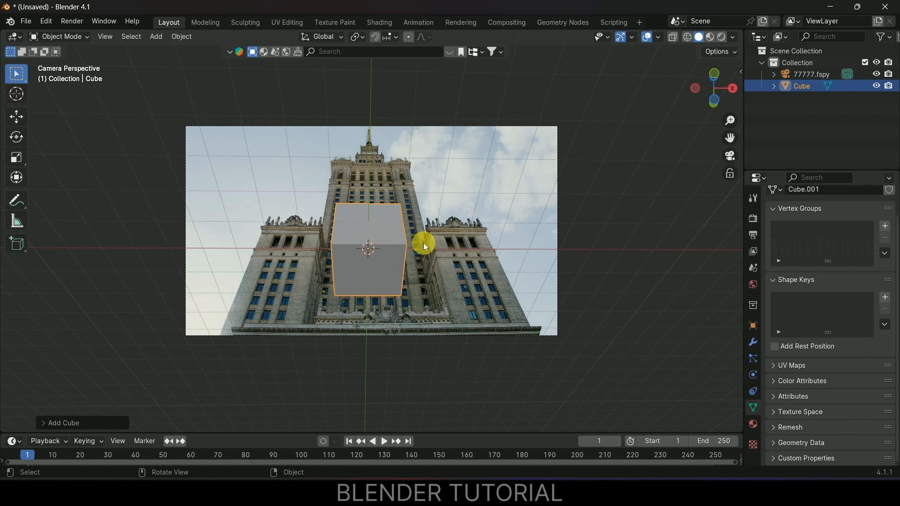
{"action": "key", "text": "s"}
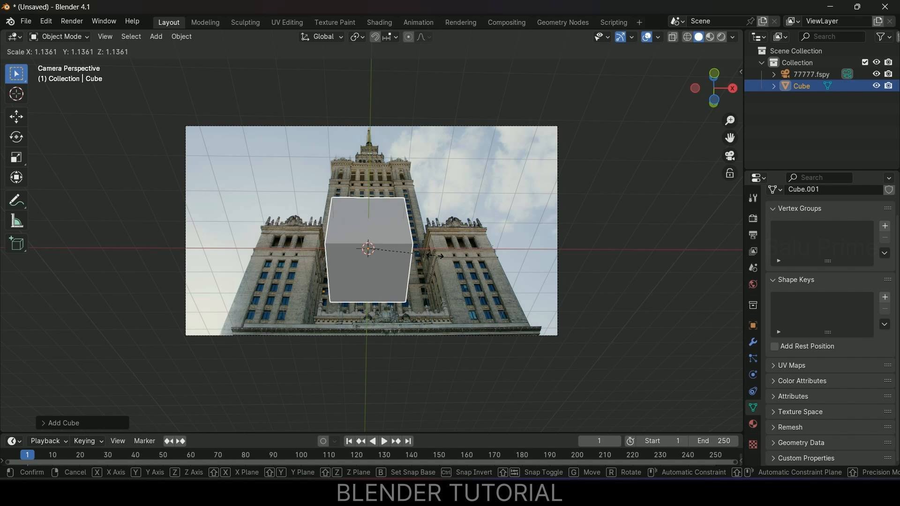
{"action": "left_click", "coordinate": [395, 228]}
{"action": "left_click", "coordinate": [16, 116]}
{"action": "mouse_move", "coordinate": [419, 245]}
{"action": "left_mouse_down"}
{"action": "mouse_move", "coordinate": [425, 250]}
{"action": "mouse_move", "coordinate": [418, 244]}
{"action": "left_mouse_up"}
- Stretch the cube along Z to a scale of about 5.28 and lower it to about -3.05 m over the central tower
{"action": "key", "text": "s"}
{"action": "key", "text": "z"}
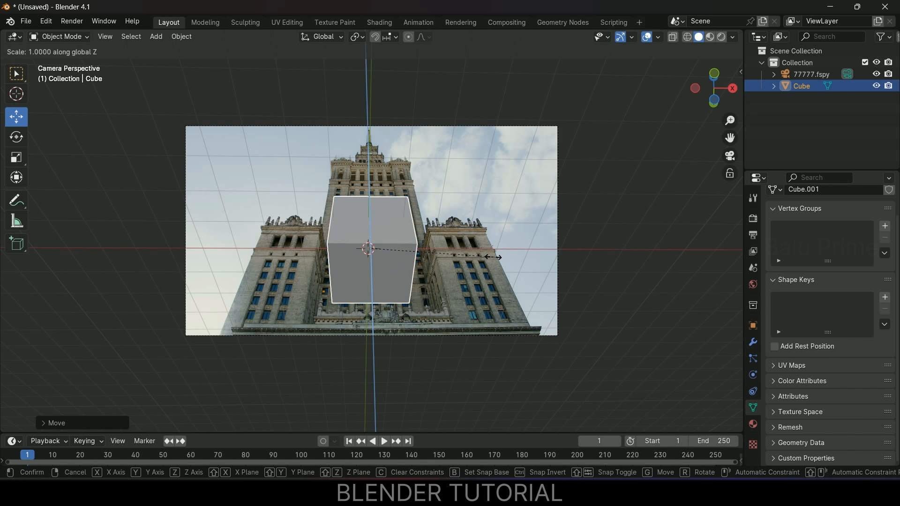
{"action": "left_click", "coordinate": [181, 257]}
{"action": "left_click_drag", "start_coordinate": [369, 218], "coordinate": [422, 336]}
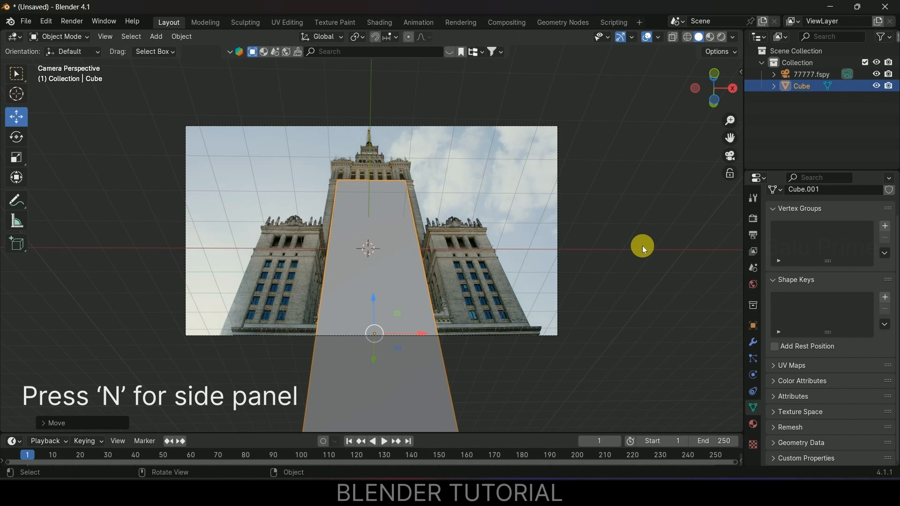
- Create a new GeoTracker with the Cube as its geometry
{"action": "key", "text": "n"}
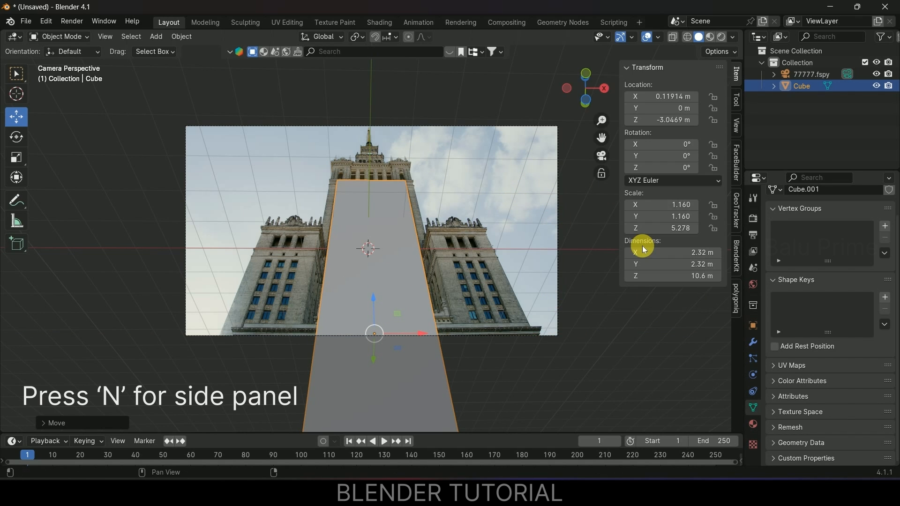
{"action": "left_click", "coordinate": [737, 213]}
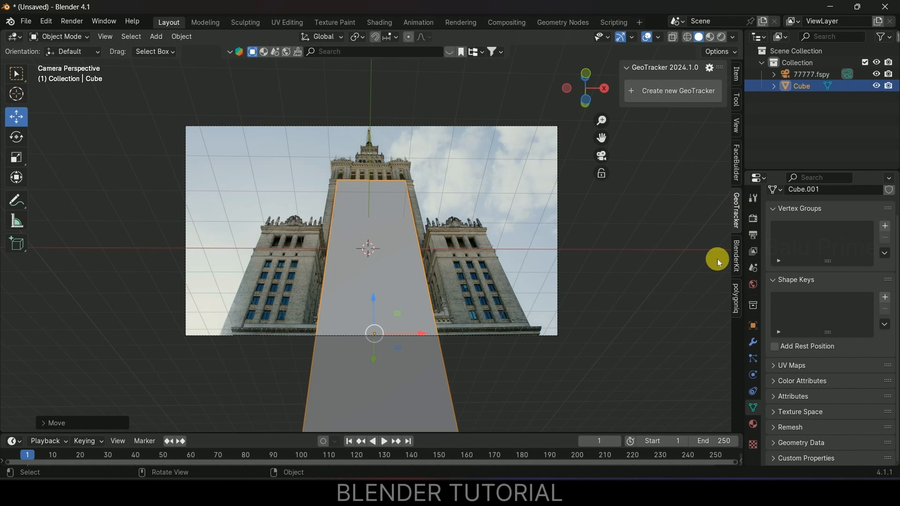
{"action": "left_click", "coordinate": [655, 93]}
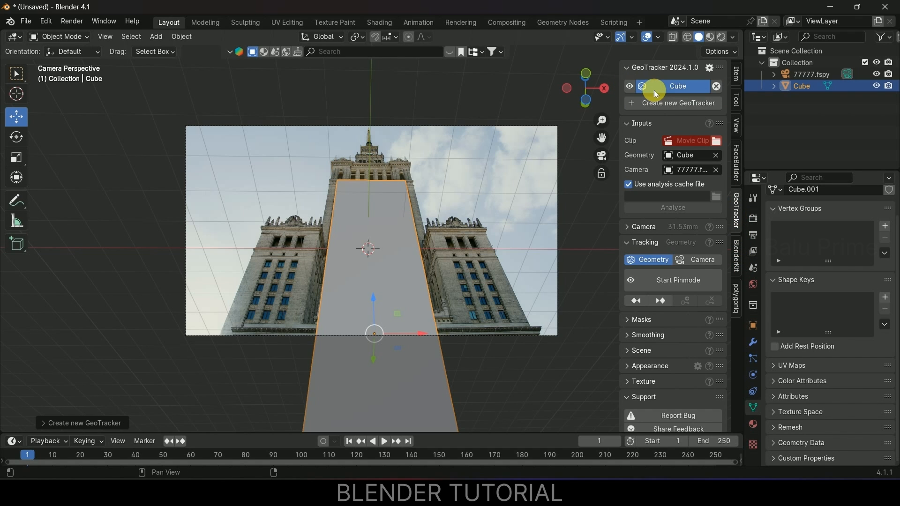
{"action": "left_click", "coordinate": [699, 155]}
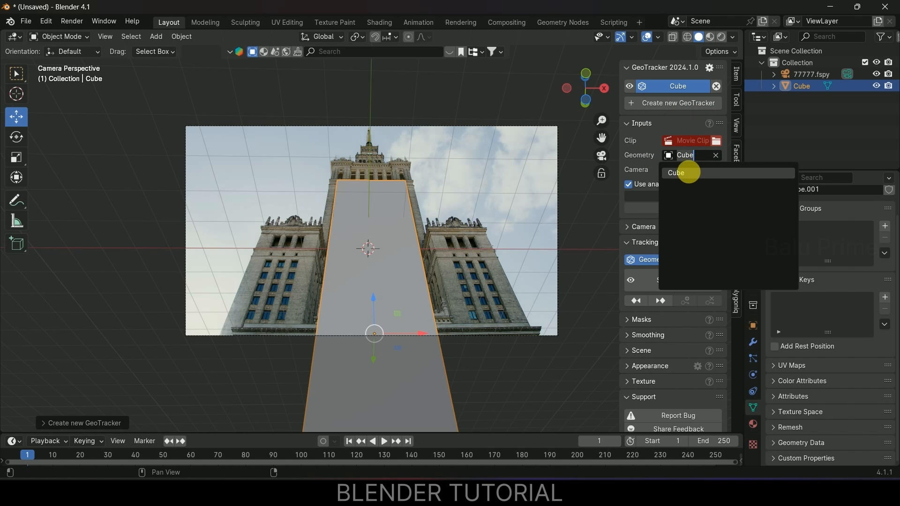
{"action": "left_click", "coordinate": [694, 173]}
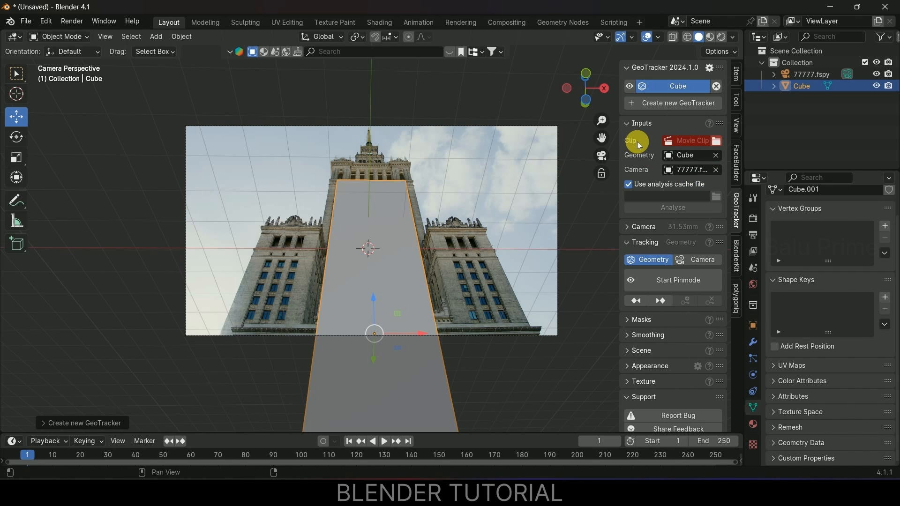
- Load the building footage 7317776-hd_1920_1080_25fps.mp4 as the GeoTracker's clip
{"action": "left_click", "coordinate": [719, 142]}
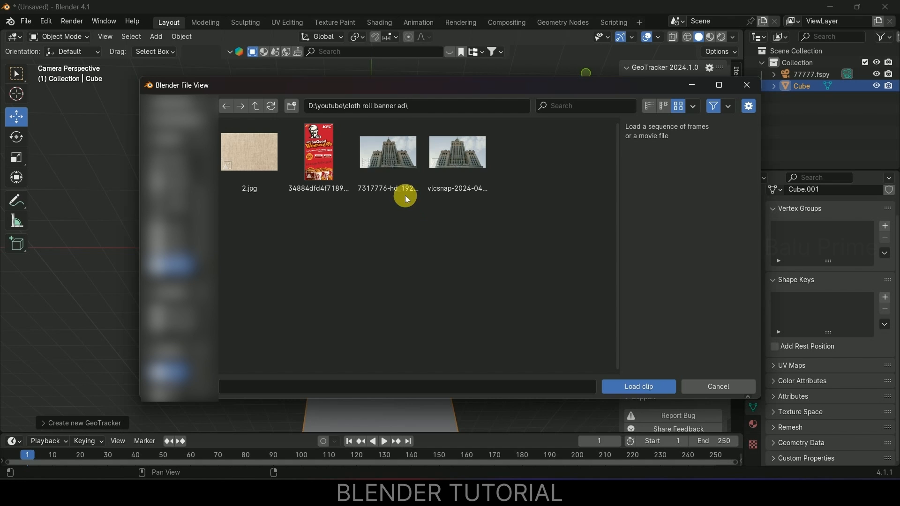
{"action": "left_click", "coordinate": [388, 156]}
{"action": "left_click", "coordinate": [623, 388]}
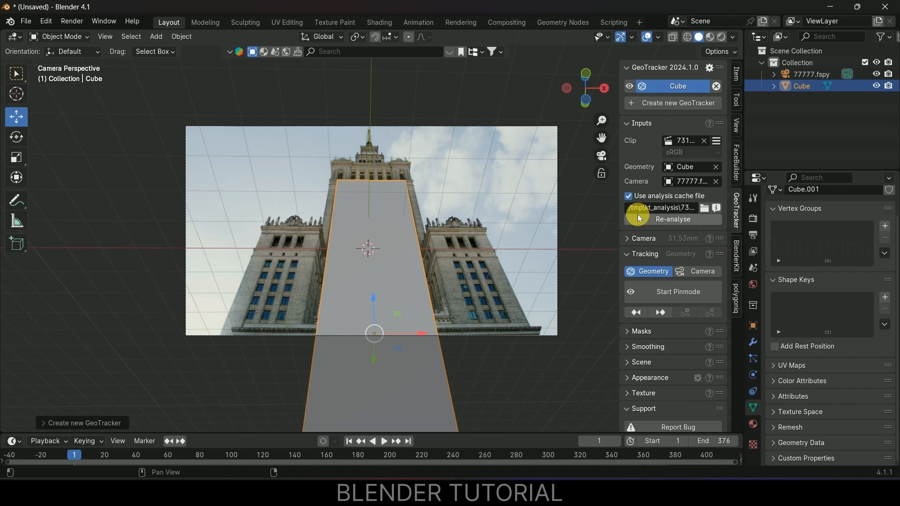
- Re-analyse the clip from frame 1 to 376, rebuilding its analysis file, and save the project as ads vid.blend
{"action": "left_click", "coordinate": [688, 220]}
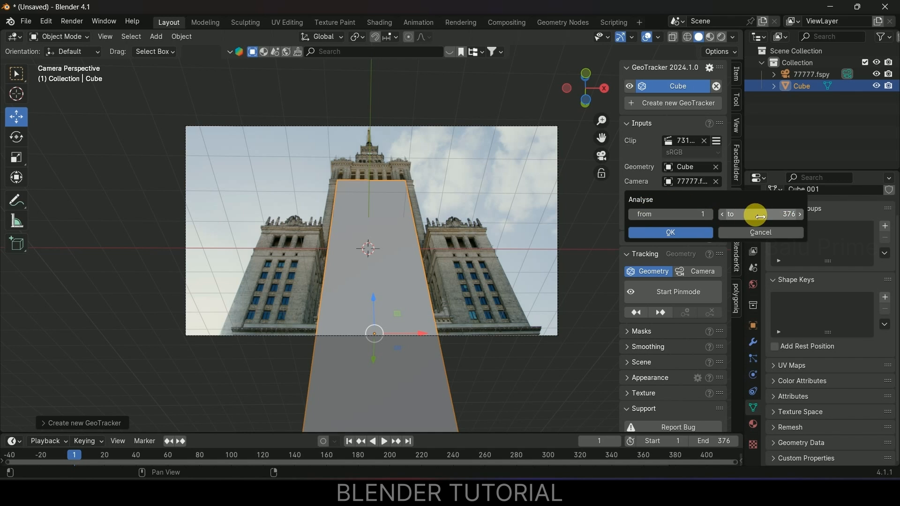
{"action": "left_click", "coordinate": [667, 232]}
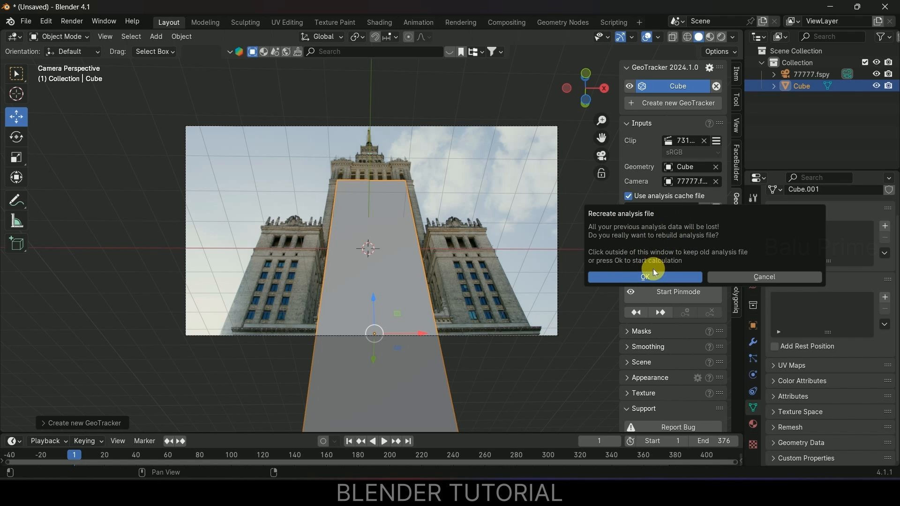
{"action": "left_click", "coordinate": [634, 277]}
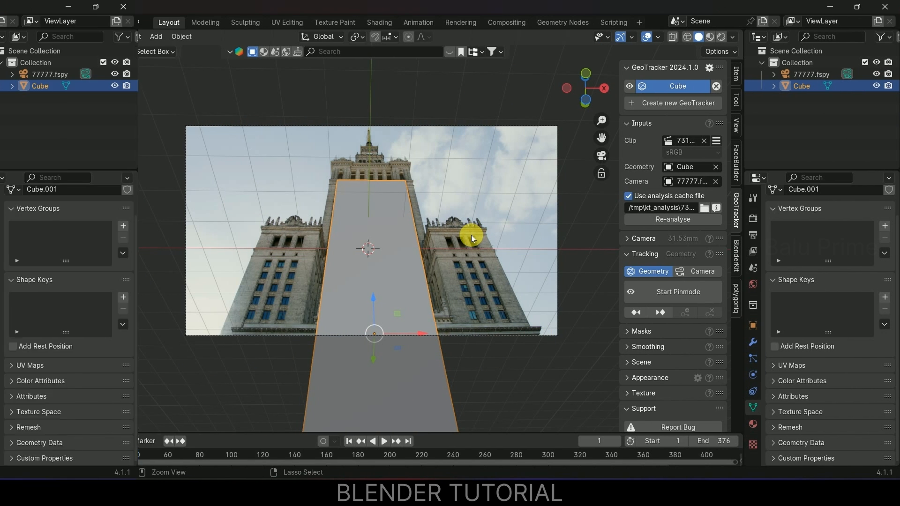
{"action": "key", "text": "ctrl+s"}
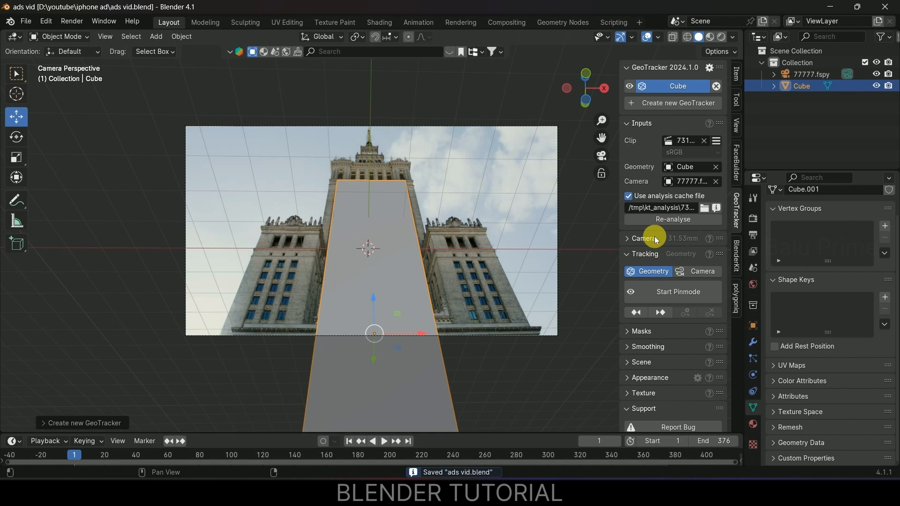
- Enable focal length estimation for the GeoTracker's camera and set the tracking target to Camera
{"action": "left_click", "coordinate": [629, 240]}
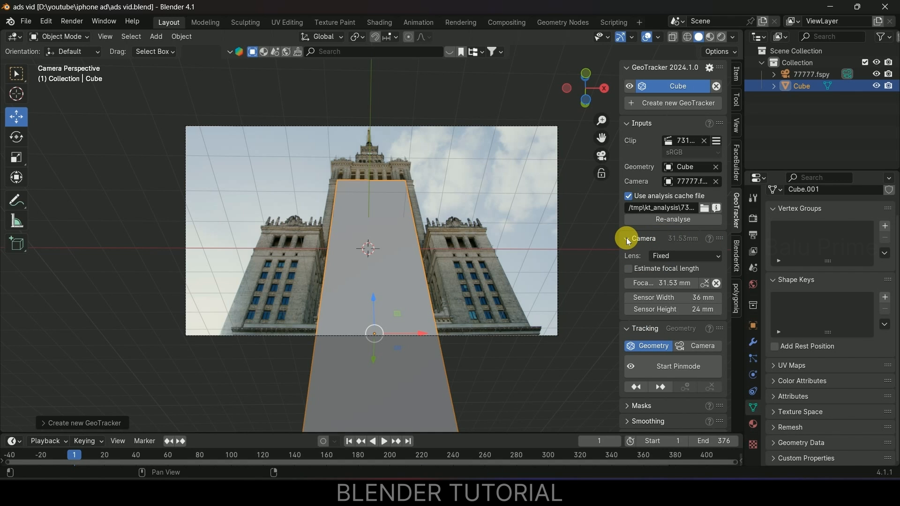
{"action": "left_click", "coordinate": [629, 269]}
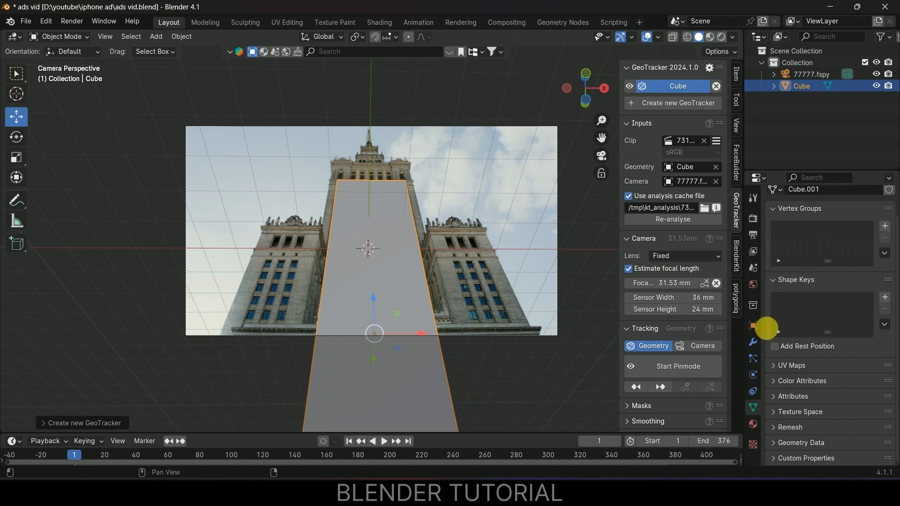
{"action": "left_click", "coordinate": [695, 346]}
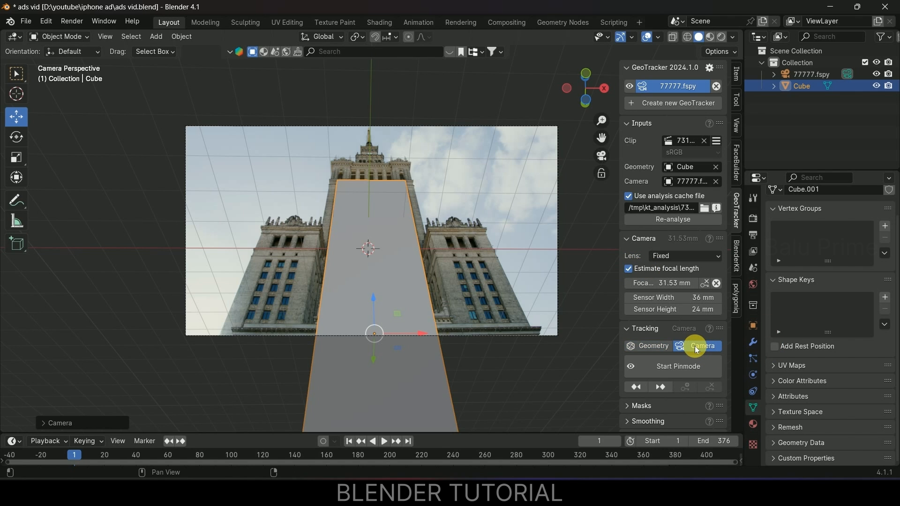
- Track the camera from frame 1 to the end of the clip in Pinmode, and leave Pinmode
{"action": "left_click", "coordinate": [677, 366]}
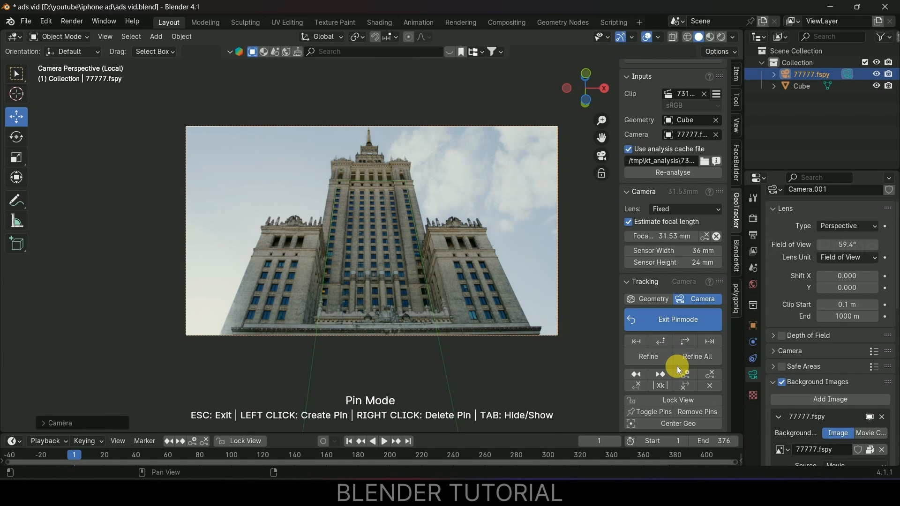
{"action": "left_click", "coordinate": [684, 342]}
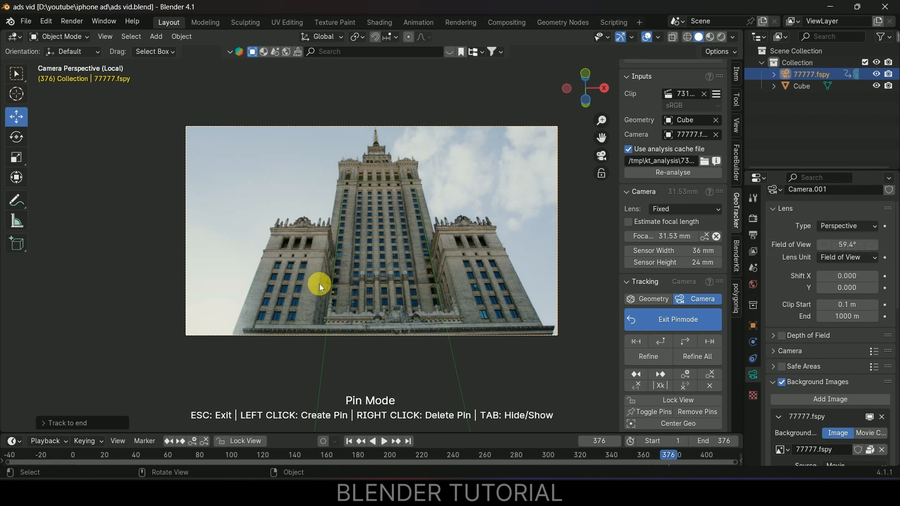
{"action": "left_click", "coordinate": [681, 322]}
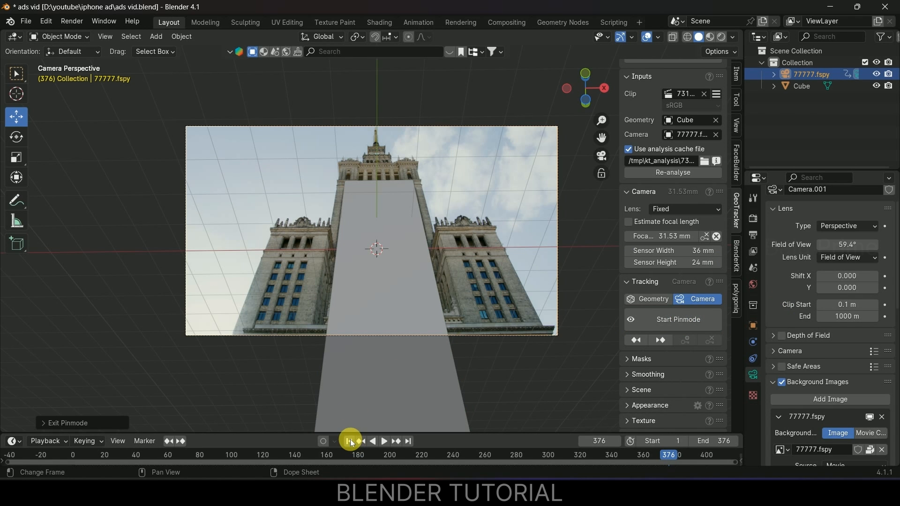
- Play the animation from the first frame to check how well the cube follows the tower
{"action": "left_click", "coordinate": [350, 442]}
{"action": "left_click", "coordinate": [382, 442]}
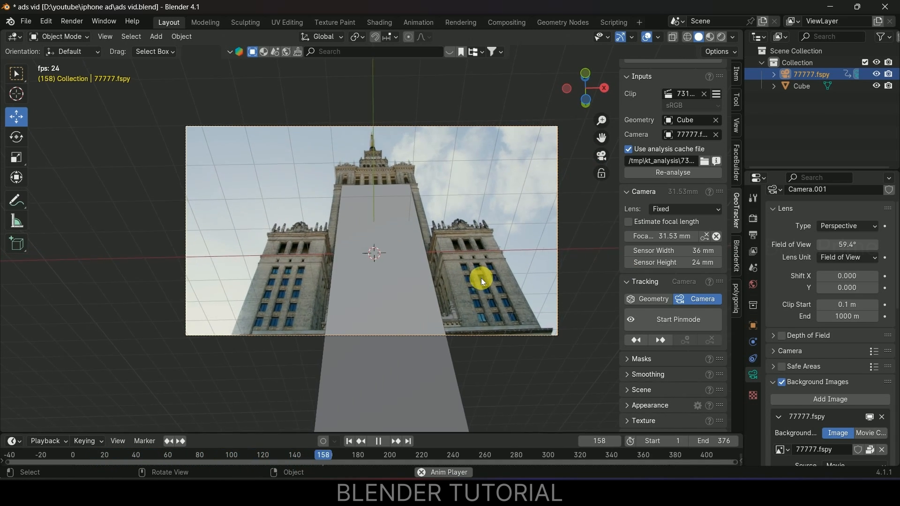
{"action": "left_click", "coordinate": [374, 444]}
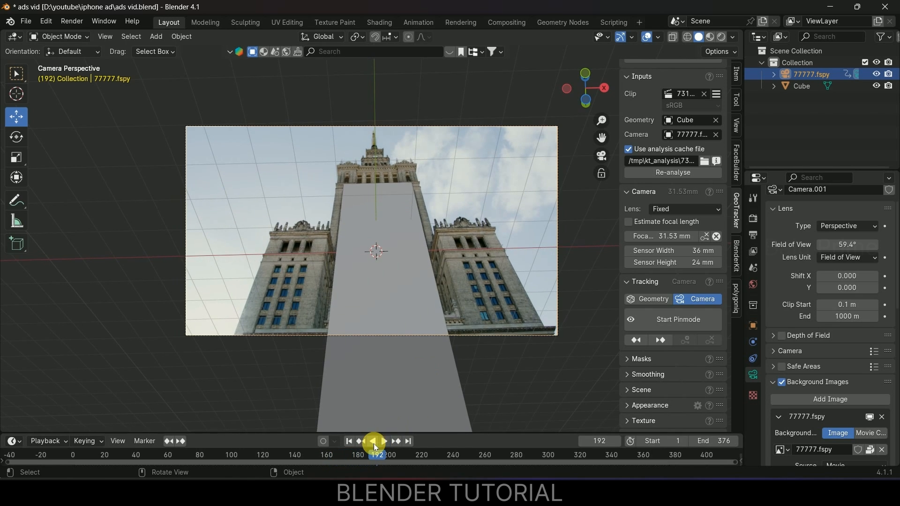
- Add a plane and raise it about 2.33 m along Z onto the top of the tall cube
{"action": "left_click", "coordinate": [384, 298]}
{"action": "middle_click_drag", "start_coordinate": [286, 277], "coordinate": [322, 340]}
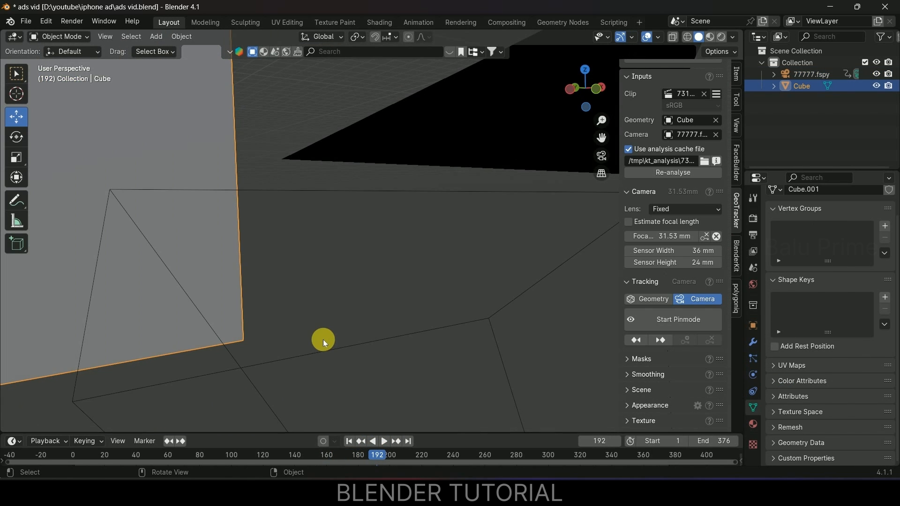
{"action": "scroll", "coordinate": [323, 339], "scroll_direction": "down", "scroll_amount": 7}
{"action": "middle_click_drag", "start_coordinate": [301, 252], "coordinate": [324, 255]}
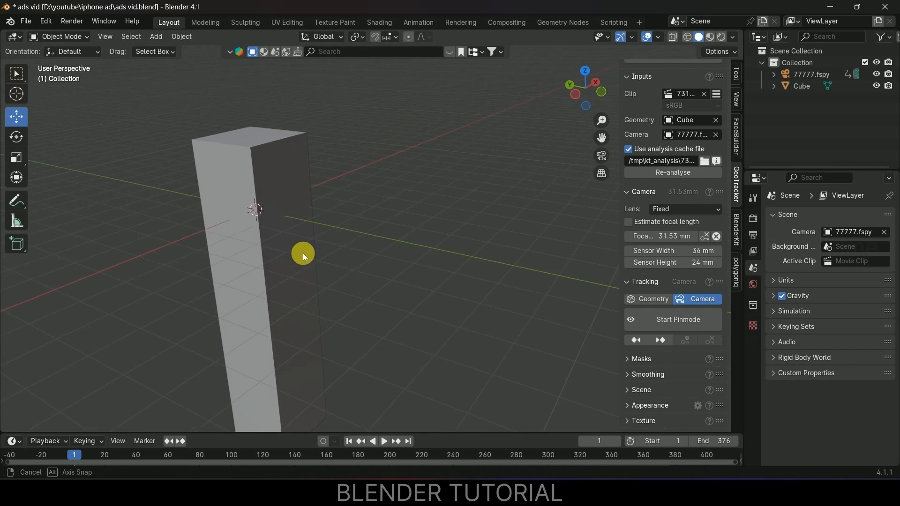
{"action": "mouse_move", "coordinate": [354, 287]}
{"action": "middle_mouse_down"}
{"action": "mouse_move", "coordinate": [345, 288]}
{"action": "mouse_move", "coordinate": [357, 288]}
{"action": "middle_mouse_up"}
{"action": "scroll", "coordinate": [378, 289], "scroll_direction": "down", "scroll_amount": 2}
{"action": "scroll", "coordinate": [386, 289], "scroll_direction": "up", "scroll_amount": 5}
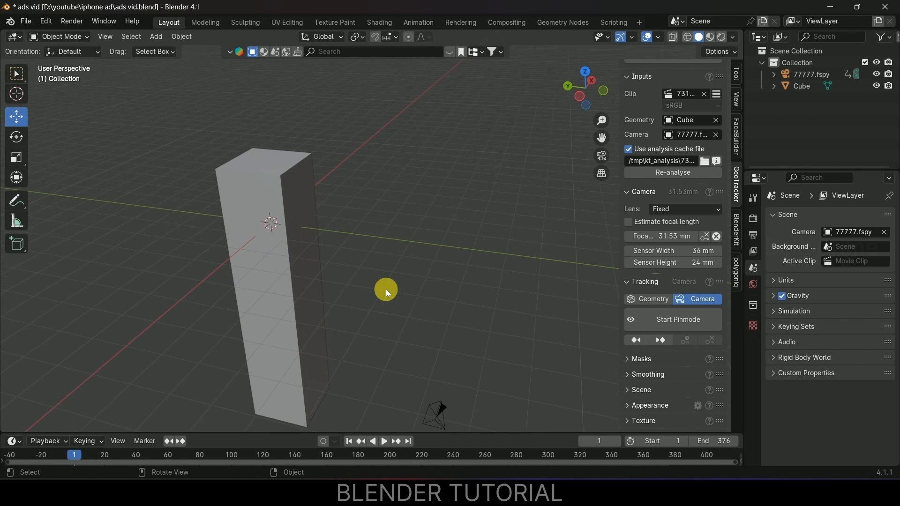
{"action": "left_click", "coordinate": [156, 36]}
{"action": "mouse_move", "coordinate": [163, 47]}
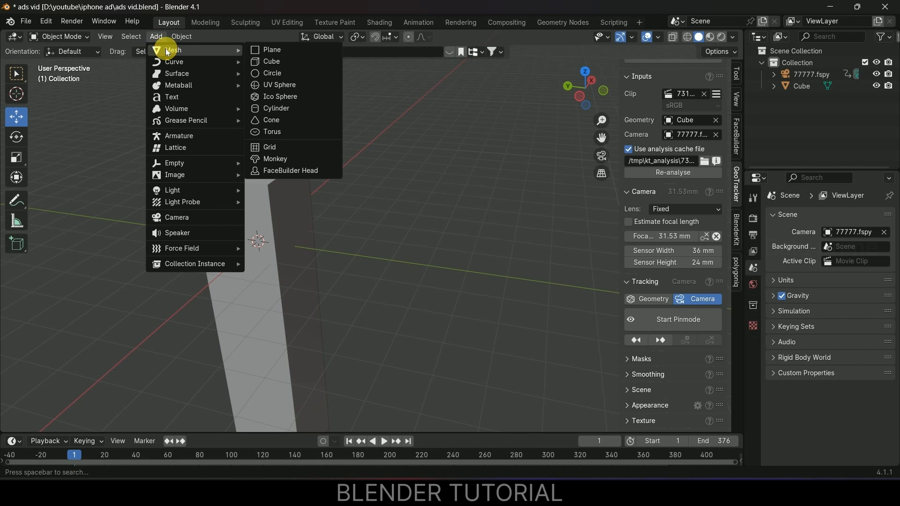
{"action": "left_click", "coordinate": [265, 47]}
{"action": "mouse_move", "coordinate": [330, 215]}
{"action": "middle_mouse_down"}
{"action": "mouse_move", "coordinate": [302, 256]}
{"action": "mouse_move", "coordinate": [312, 270]}
{"action": "mouse_move", "coordinate": [316, 223]}
{"action": "middle_mouse_up"}
{"action": "left_click_drag", "start_coordinate": [254, 204], "coordinate": [256, 118]}
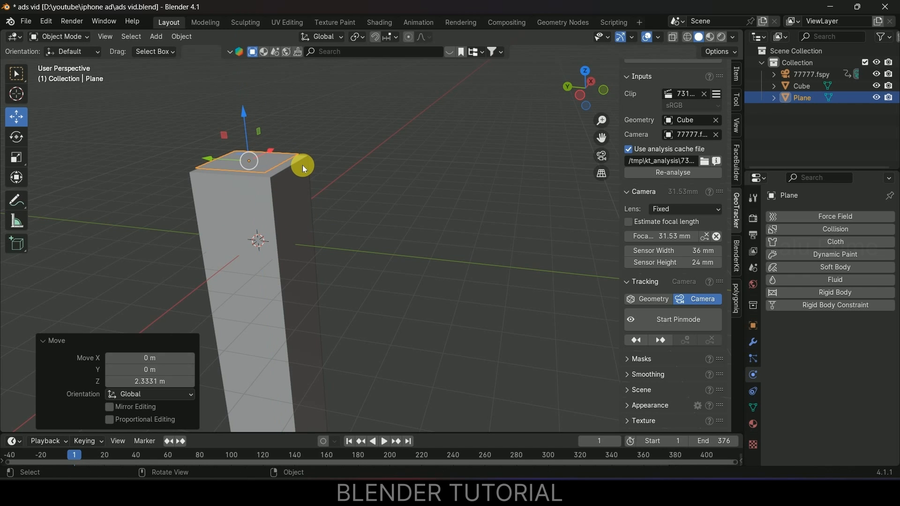
- Shift the plane about 0.13 m along X and scale it along X by about 1.164 to match the cube's width
{"action": "key", "text": "KP_7"}
{"action": "scroll", "coordinate": [303, 165], "scroll_direction": "up", "scroll_amount": 2}
{"action": "middle_click_drag", "start_coordinate": [326, 193], "coordinate": [326, 248], "text": "shift"}
{"action": "left_click_drag", "start_coordinate": [327, 155], "coordinate": [345, 156]}
{"action": "key", "text": "s"}
{"action": "key", "text": "x"}
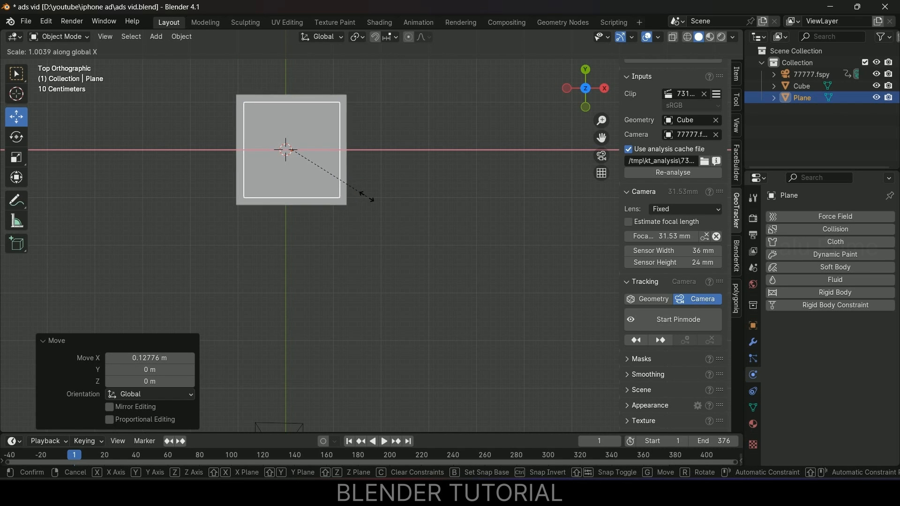
{"action": "left_click", "coordinate": [382, 199]}
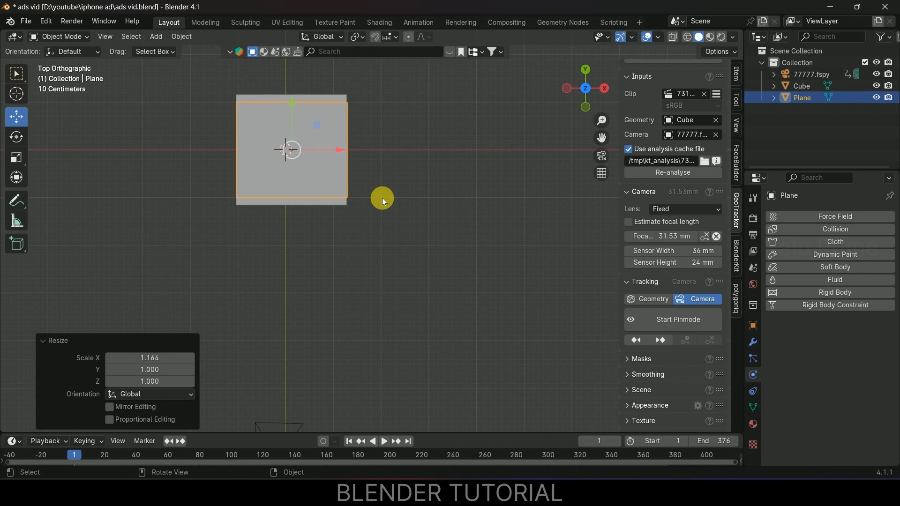
{"action": "left_click_drag", "start_coordinate": [338, 154], "coordinate": [338, 155]}
- Stretch the plane along Y into a long strip and move it about -8.4 m along Y, out in front of the cube
{"action": "middle_click_drag", "start_coordinate": [324, 195], "coordinate": [393, 235]}
{"action": "middle_click_drag", "start_coordinate": [337, 223], "coordinate": [338, 240]}
{"action": "key", "text": "s"}
{"action": "key", "text": "y"}
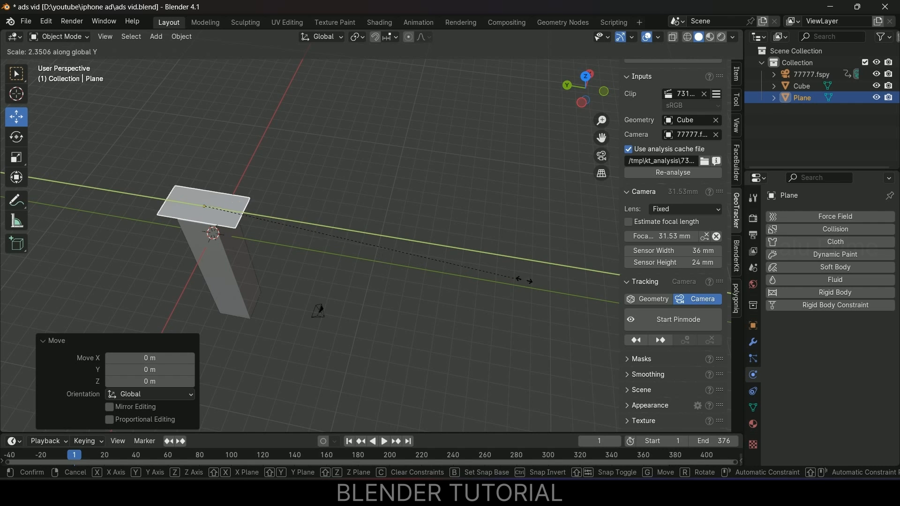
{"action": "left_click", "coordinate": [549, 361]}
{"action": "left_click_drag", "start_coordinate": [158, 210], "coordinate": [306, 225]}
- Scale the strip along Y by about 0.884 and shift it about 0.24 m along Y to meet the cube's top edge
{"action": "scroll", "coordinate": [324, 234], "scroll_direction": "up", "scroll_amount": 2}
{"action": "mouse_move", "coordinate": [331, 240]}
{"action": "middle_mouse_down"}
{"action": "mouse_move", "coordinate": [333, 248]}
{"action": "mouse_move", "coordinate": [336, 224]}
{"action": "mouse_move", "coordinate": [337, 239]}
{"action": "middle_mouse_up"}
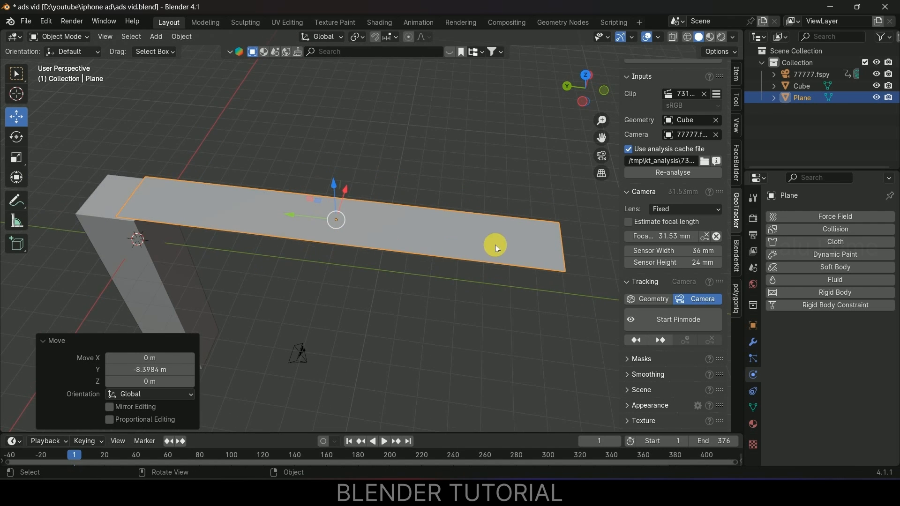
{"action": "key", "text": "s"}
{"action": "key", "text": "y"}
{"action": "left_click", "coordinate": [289, 229]}
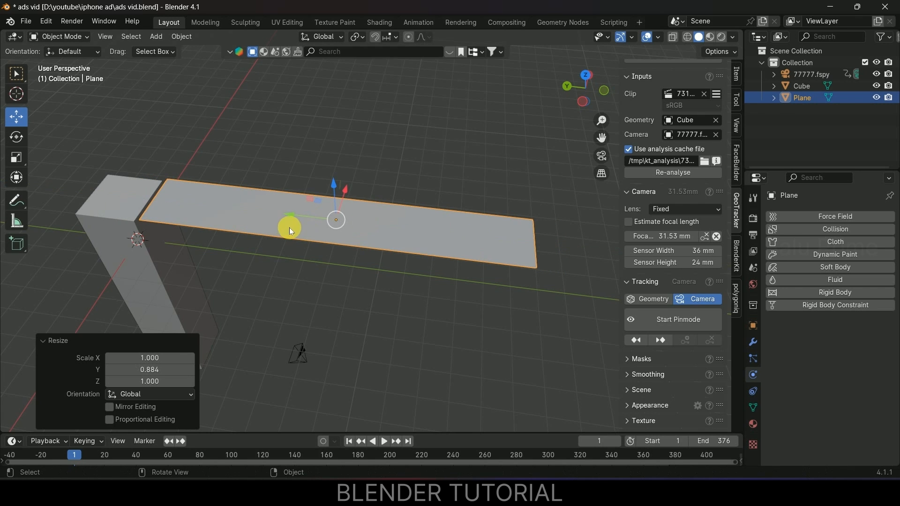
{"action": "left_click_drag", "start_coordinate": [288, 215], "coordinate": [282, 214]}
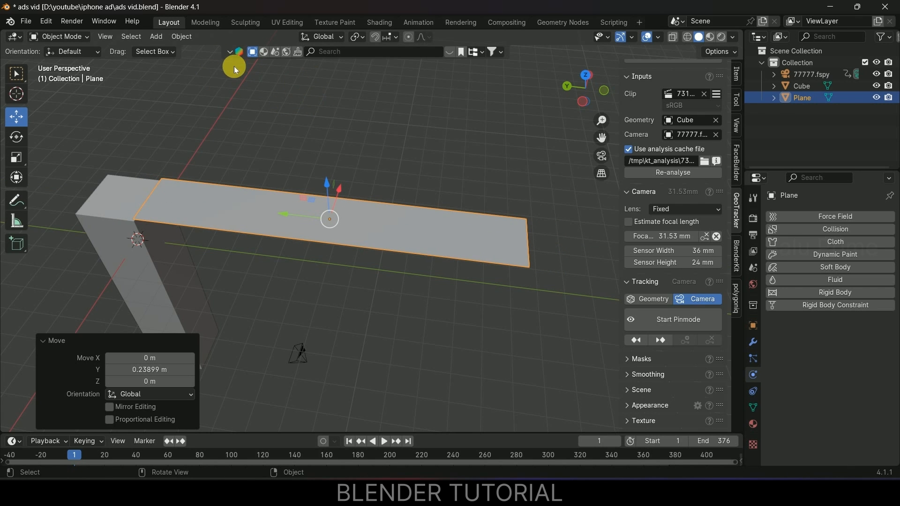
- Apply the scale of the long plane
{"action": "left_click", "coordinate": [182, 37]}
{"action": "mouse_move", "coordinate": [203, 97]}
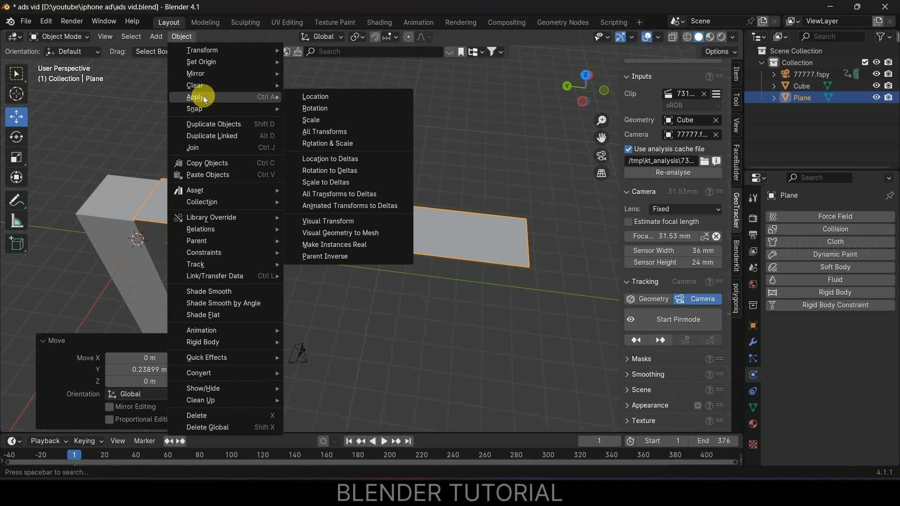
{"action": "left_click", "coordinate": [310, 119]}
- Add 150 evenly spaced loop cuts across the long plane in Edit Mode, leaving them unslid
{"action": "scroll", "coordinate": [314, 228], "scroll_direction": "up", "scroll_amount": 3}
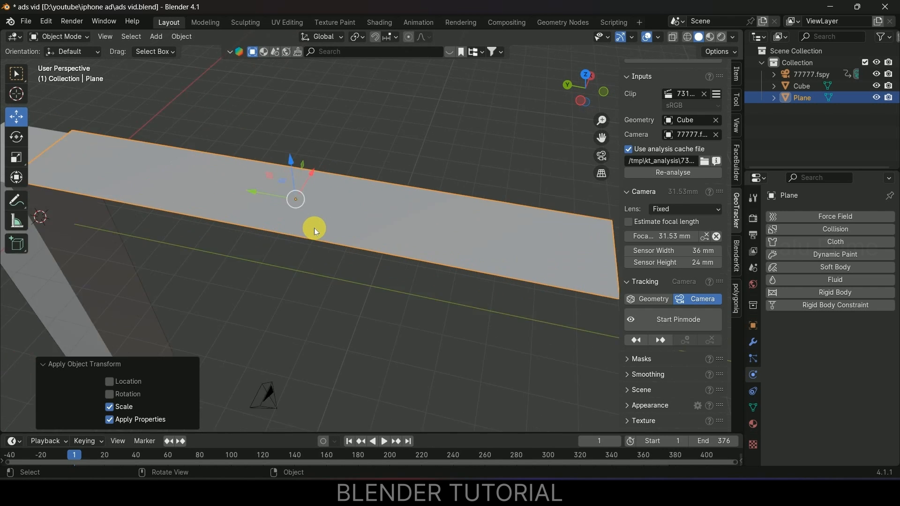
{"action": "middle_click_drag", "start_coordinate": [314, 228], "coordinate": [323, 232], "text": "shift"}
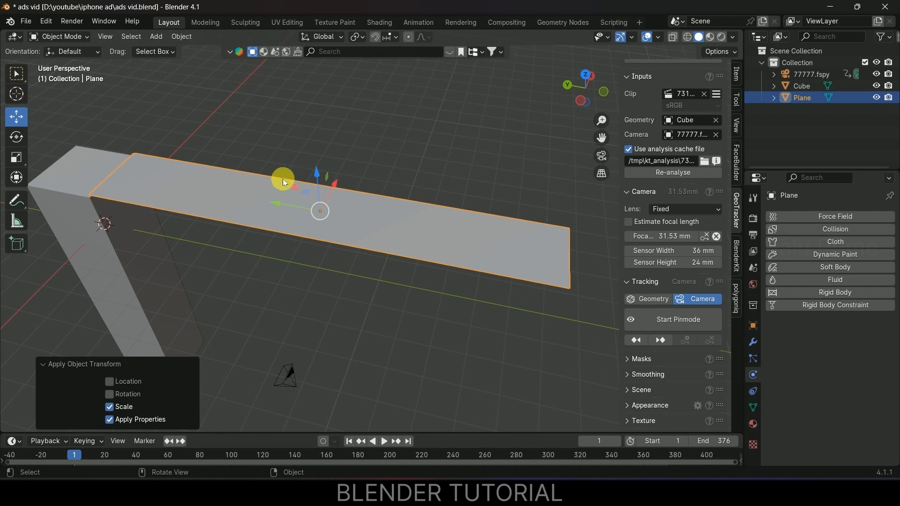
{"action": "left_click", "coordinate": [51, 36]}
{"action": "left_click", "coordinate": [59, 64]}
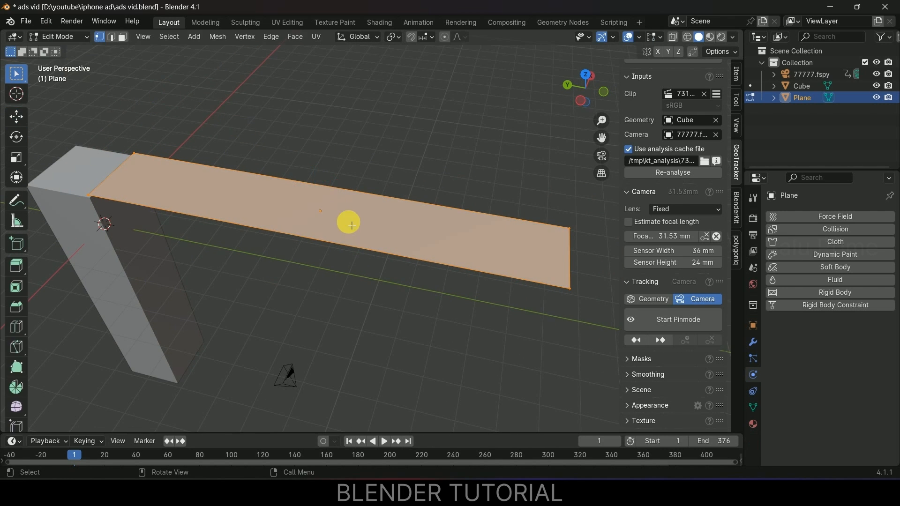
{"action": "key", "text": "ctrl+r"}
{"action": "scroll", "coordinate": [320, 202], "scroll_direction": "up", "scroll_amount": 5}
{"action": "scroll", "coordinate": [320, 201], "scroll_direction": "up", "scroll_amount": 20}
{"action": "scroll", "coordinate": [320, 201], "scroll_direction": "up", "scroll_amount": 20}
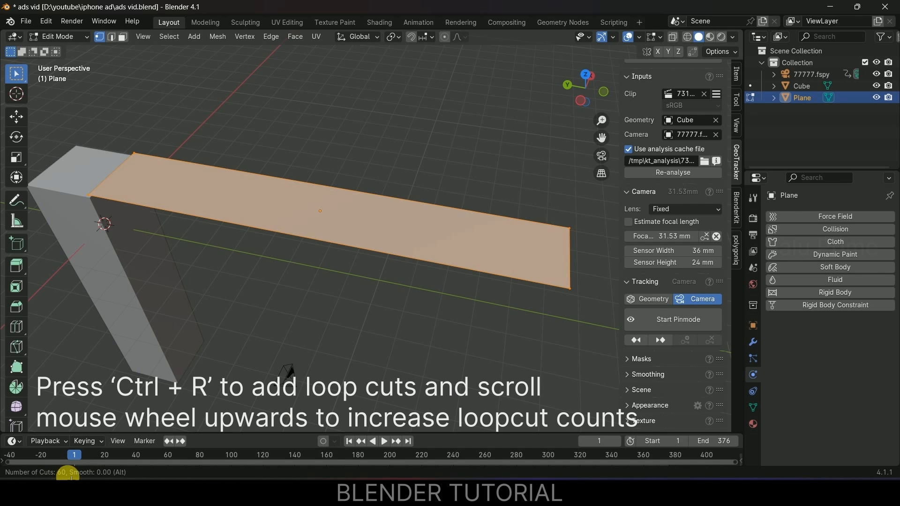
{"action": "scroll", "coordinate": [281, 183], "scroll_direction": "up", "scroll_amount": 4}
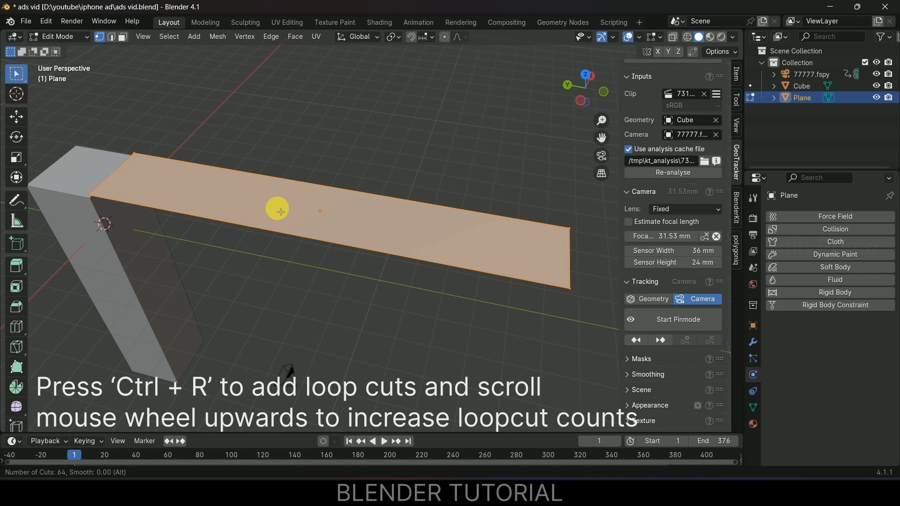
{"action": "scroll", "coordinate": [303, 198], "scroll_direction": "up", "scroll_amount": 20}
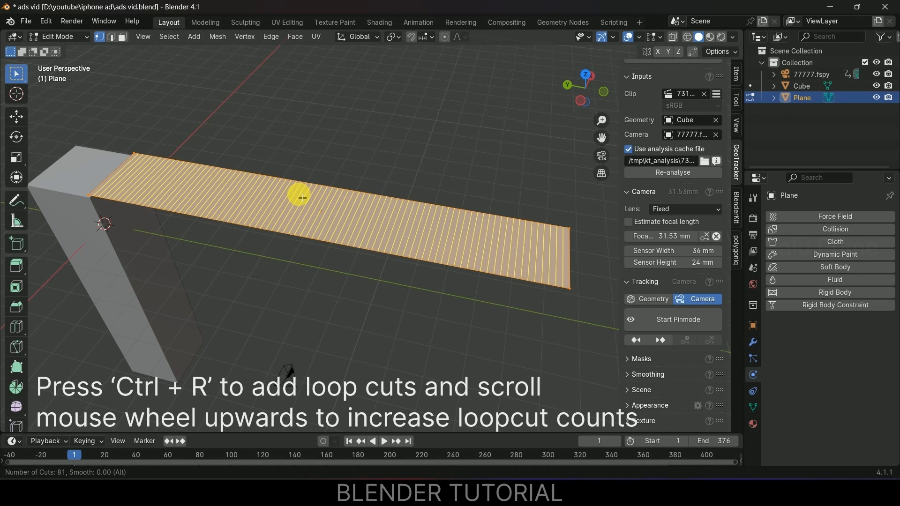
{"action": "scroll", "coordinate": [303, 198], "scroll_direction": "up", "scroll_amount": 20}
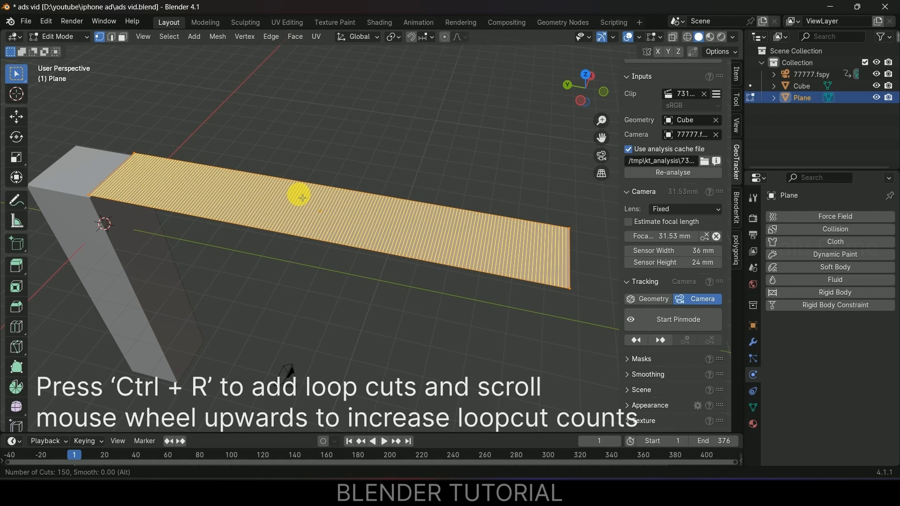
{"action": "left_click", "coordinate": [302, 198]}
{"action": "right_click", "coordinate": [302, 198]}
- Add 24 lengthwise loop cuts to the long plane to form a dense grid, and return to Object Mode
{"action": "scroll", "coordinate": [238, 200], "scroll_direction": "up", "scroll_amount": 4}
{"action": "middle_click_drag", "start_coordinate": [127, 192], "coordinate": [388, 269], "text": "shift"}
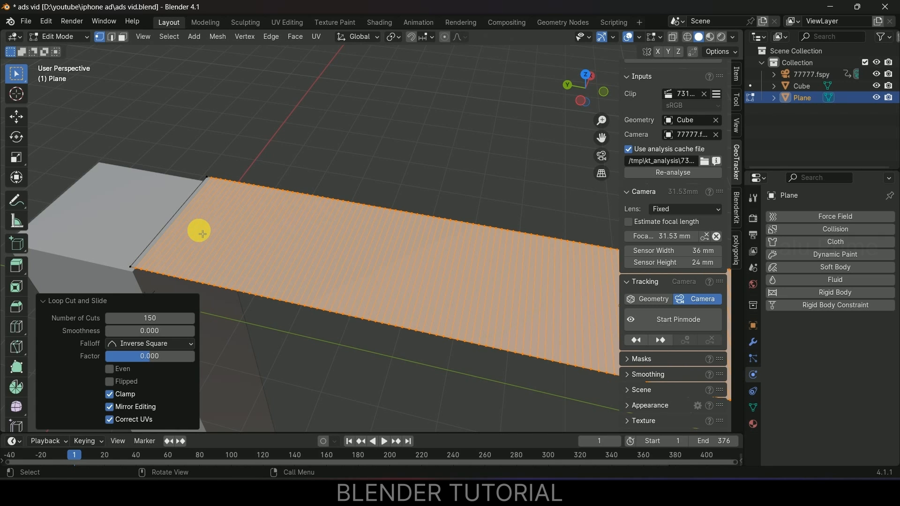
{"action": "key", "text": "ctrl+r"}
{"action": "scroll", "coordinate": [203, 226], "scroll_direction": "up", "scroll_amount": 20}
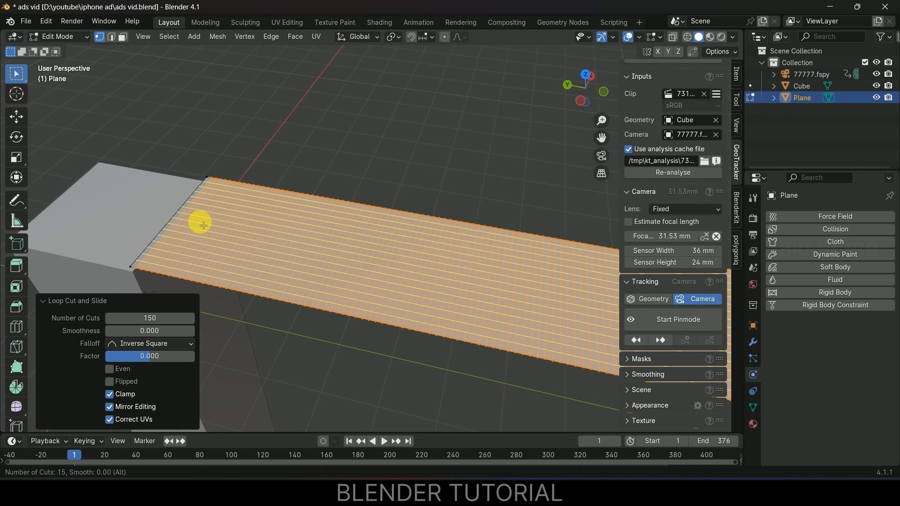
{"action": "scroll", "coordinate": [203, 225], "scroll_direction": "up", "scroll_amount": 1}
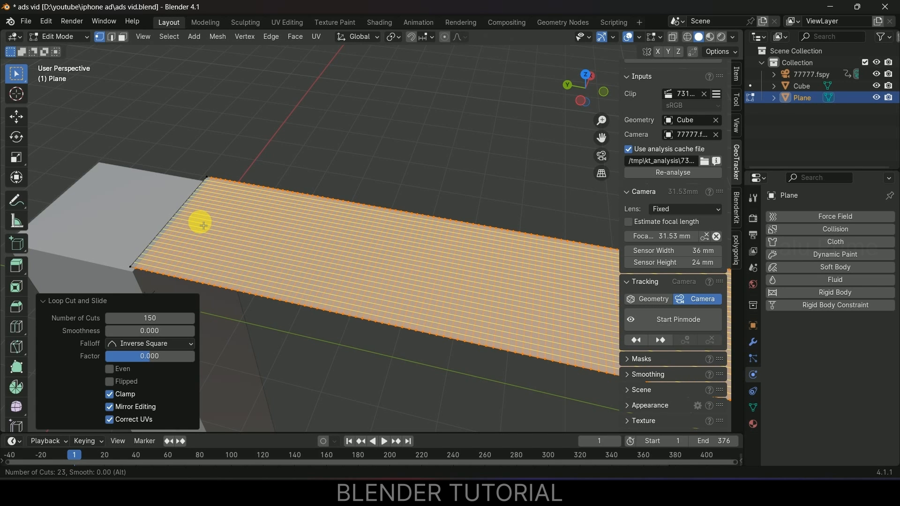
{"action": "scroll", "coordinate": [203, 225], "scroll_direction": "up", "scroll_amount": 1}
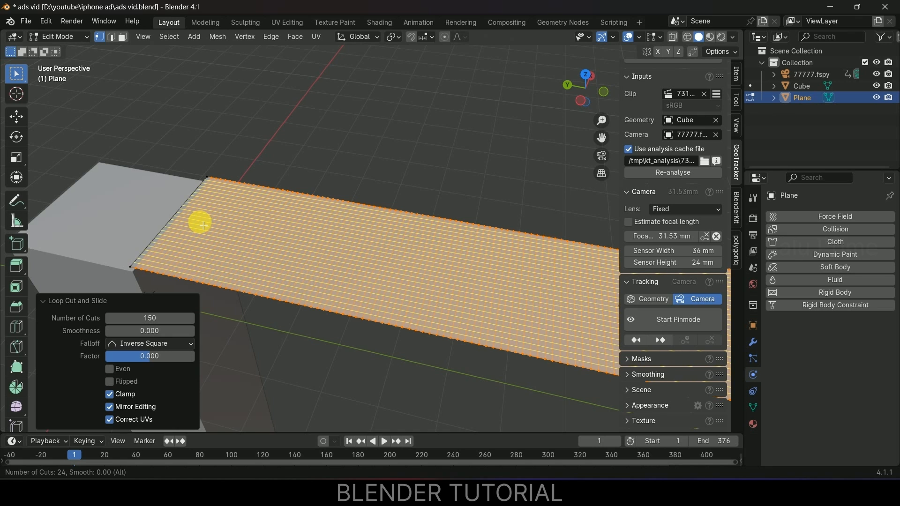
{"action": "left_click", "coordinate": [202, 225]}
{"action": "right_click", "coordinate": [201, 255]}
{"action": "scroll", "coordinate": [207, 295], "scroll_direction": "up", "scroll_amount": 5}
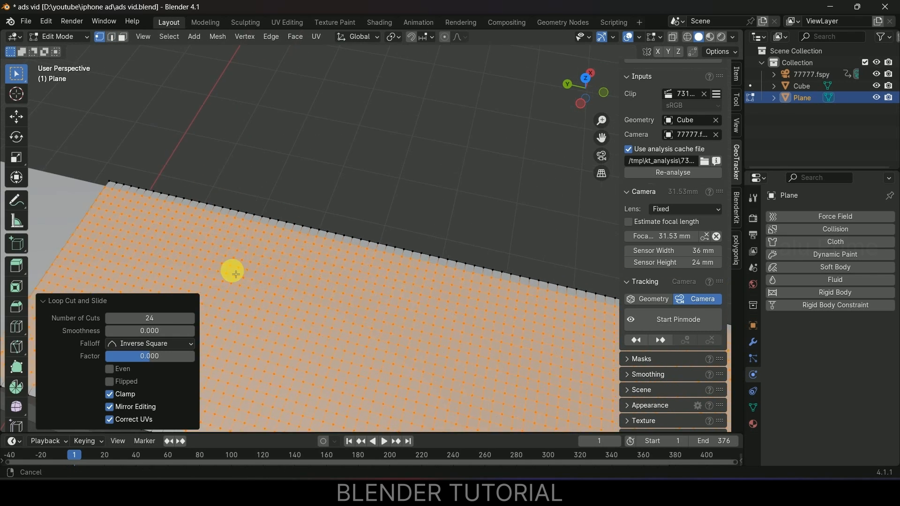
{"action": "middle_click_drag", "start_coordinate": [218, 288], "coordinate": [325, 199], "text": "shift"}
{"action": "scroll", "coordinate": [304, 236], "scroll_direction": "up", "scroll_amount": 2}
{"action": "middle_click_drag", "start_coordinate": [263, 247], "coordinate": [310, 256], "text": "shift"}
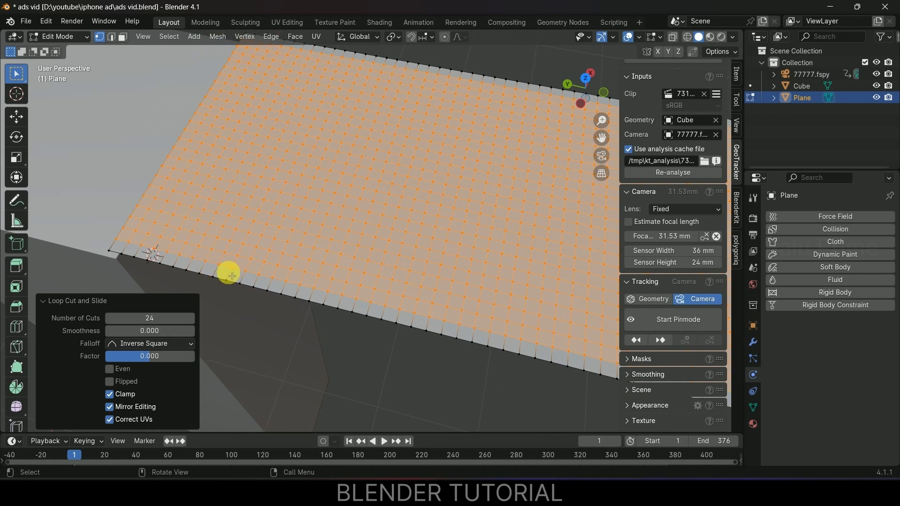
{"action": "scroll", "coordinate": [323, 243], "scroll_direction": "down", "scroll_amount": 4}
{"action": "middle_click_drag", "start_coordinate": [408, 233], "coordinate": [325, 253], "text": "shift"}
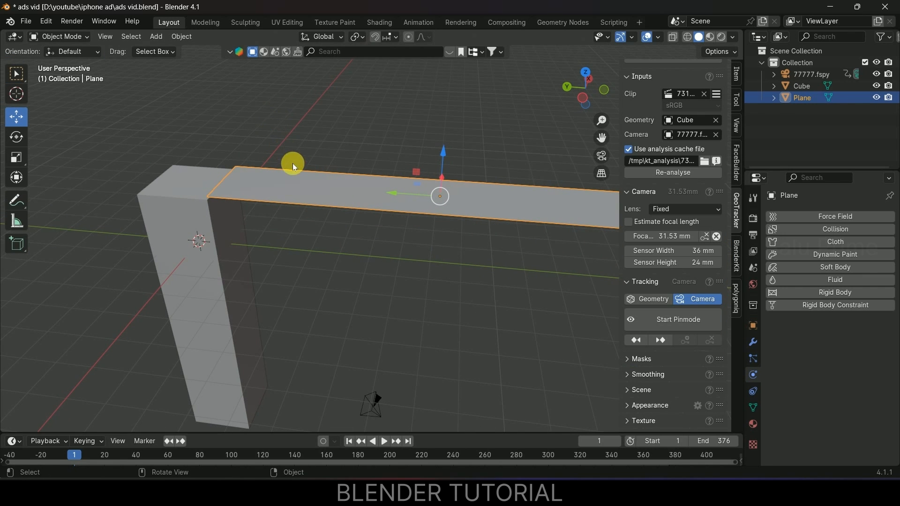
{"action": "left_click", "coordinate": [156, 37]}
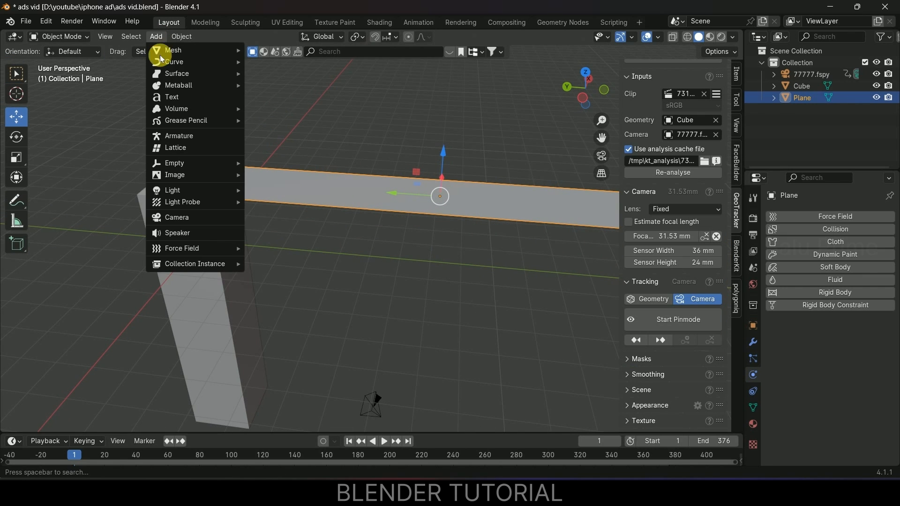
{"action": "mouse_move", "coordinate": [178, 63]}
{"action": "mouse_move", "coordinate": [288, 328]}
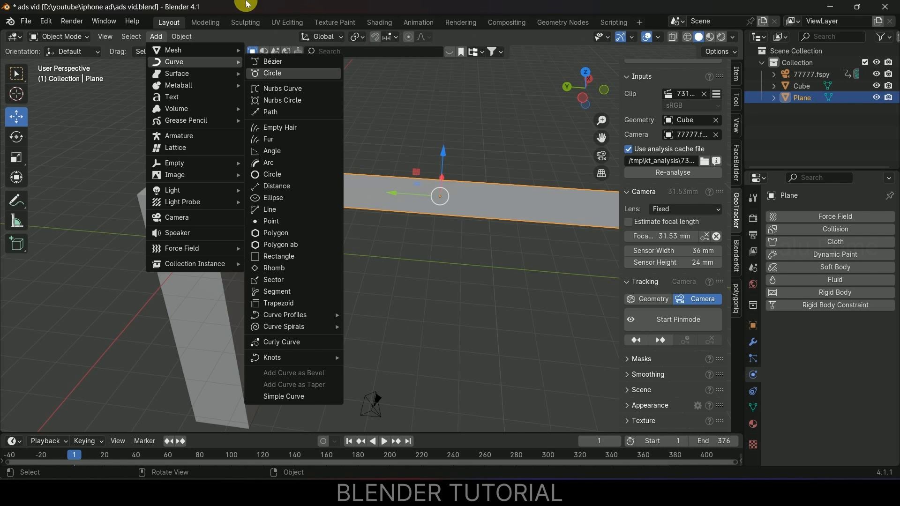
- Search the add-ons preferences for "extra", make sure Add Curve: Extra Objects is enabled, and save the preferences
{"action": "left_click", "coordinate": [46, 22]}
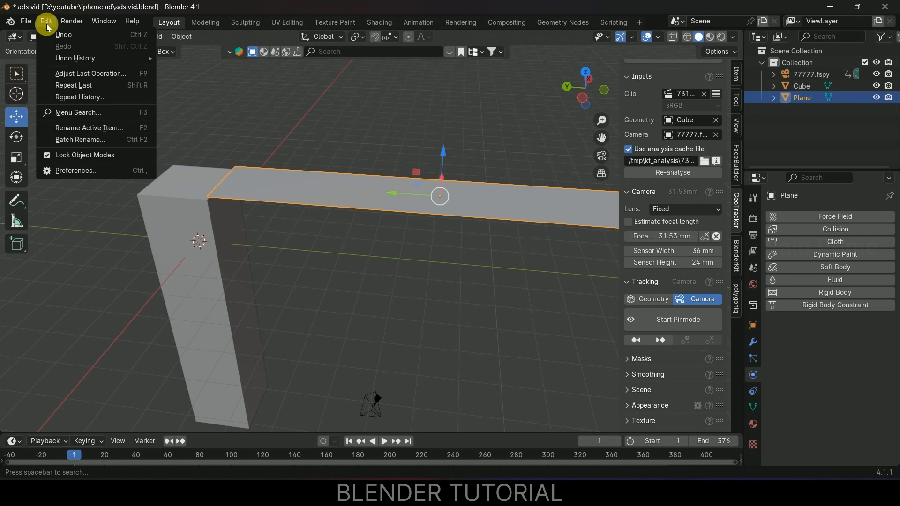
{"action": "left_click", "coordinate": [86, 171]}
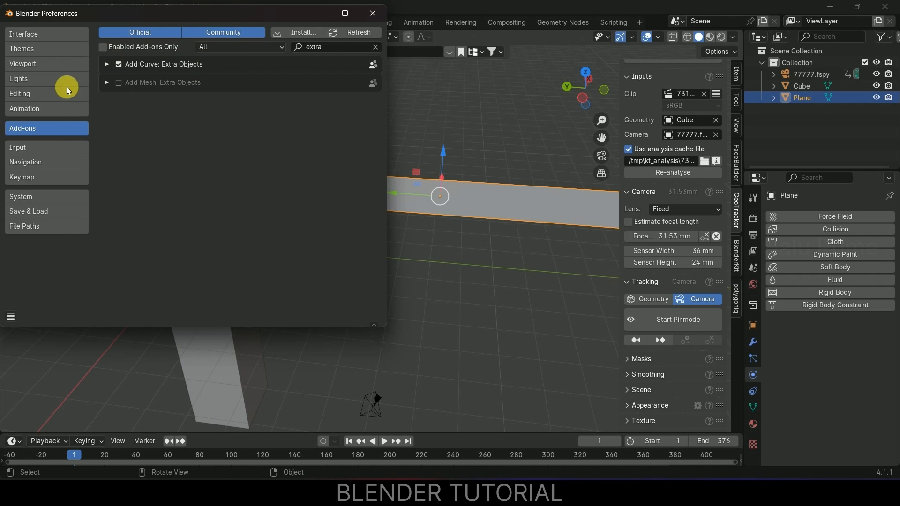
{"action": "type", "text": "extra"}
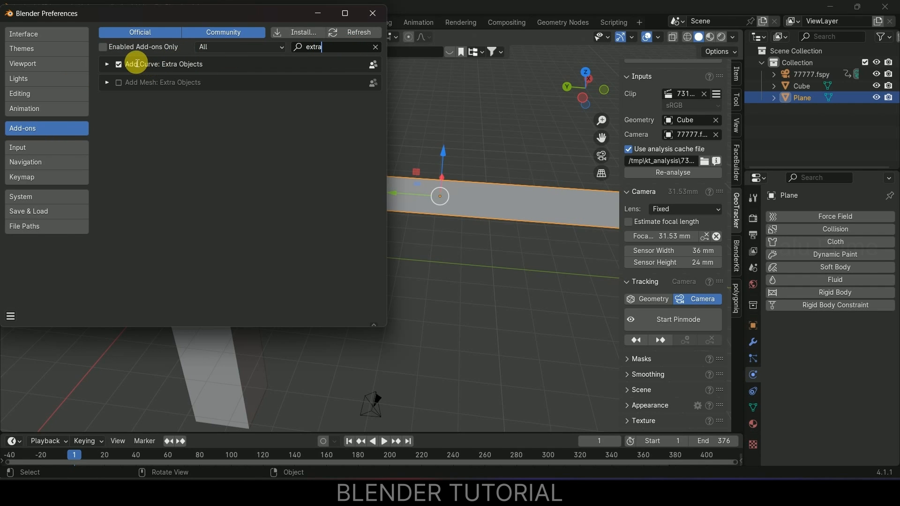
{"action": "left_click", "coordinate": [117, 61]}
{"action": "left_click", "coordinate": [117, 61]}
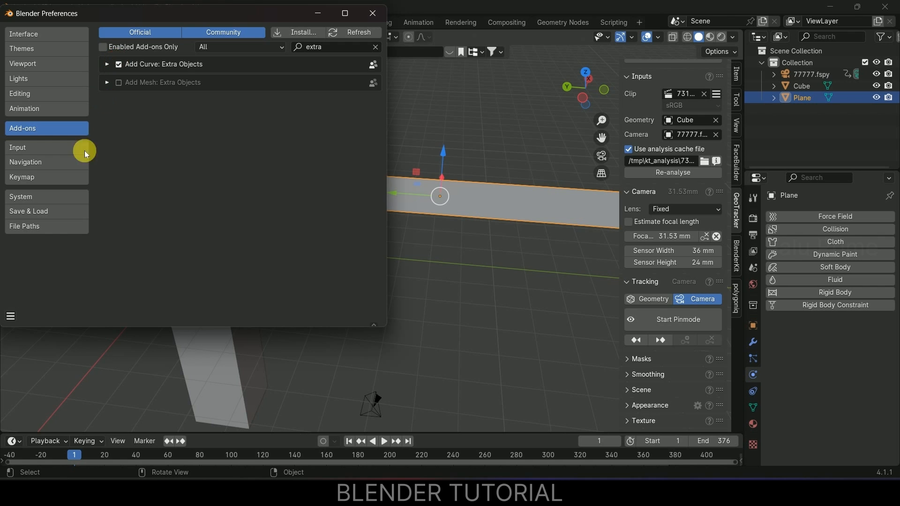
{"action": "left_click", "coordinate": [19, 323]}
{"action": "left_click", "coordinate": [34, 279]}
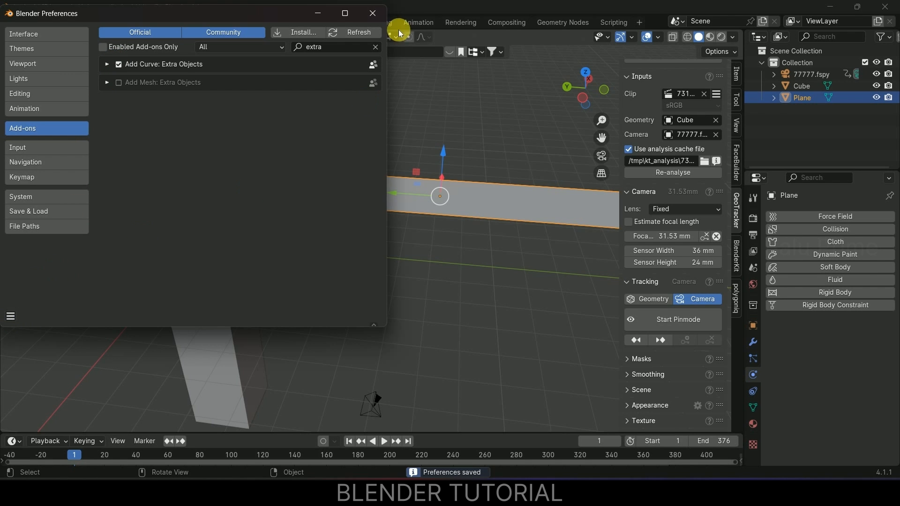
{"action": "left_click", "coordinate": [373, 13]}
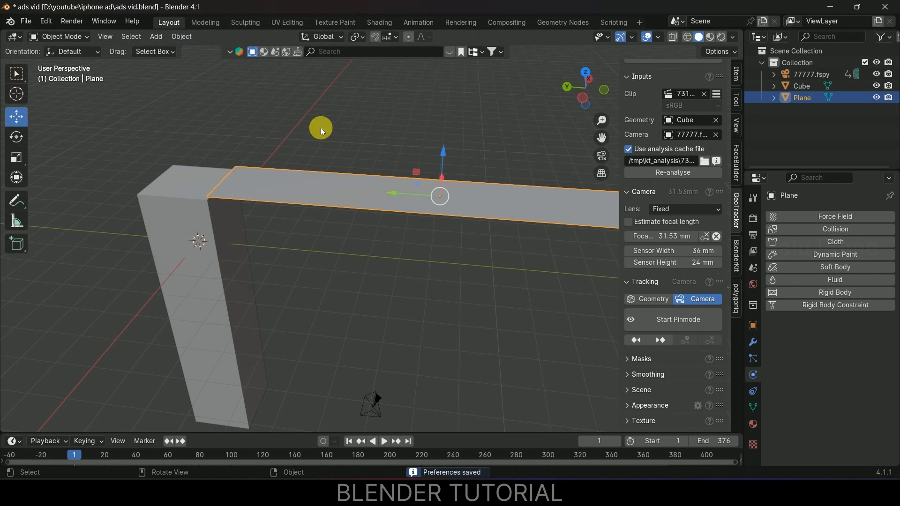
- Add an Archemedean curve spiral to the scene
{"action": "left_click", "coordinate": [156, 38]}
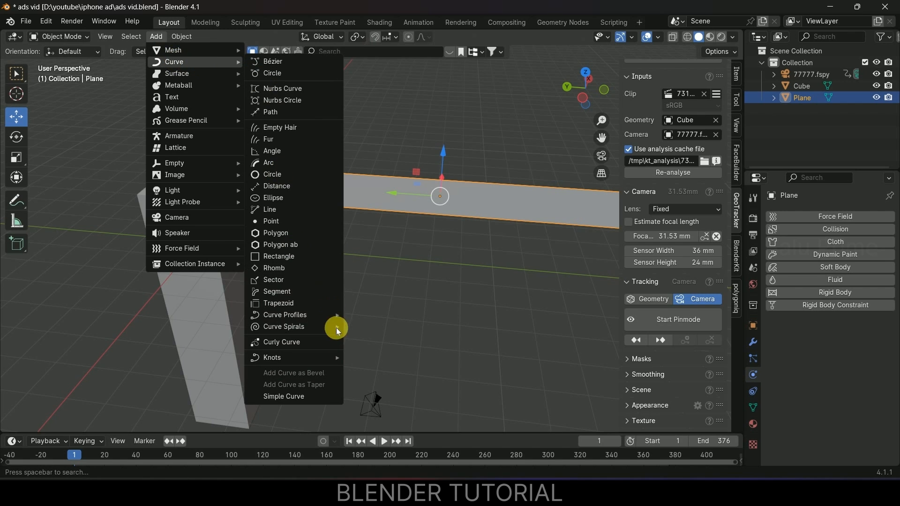
{"action": "mouse_move", "coordinate": [294, 329]}
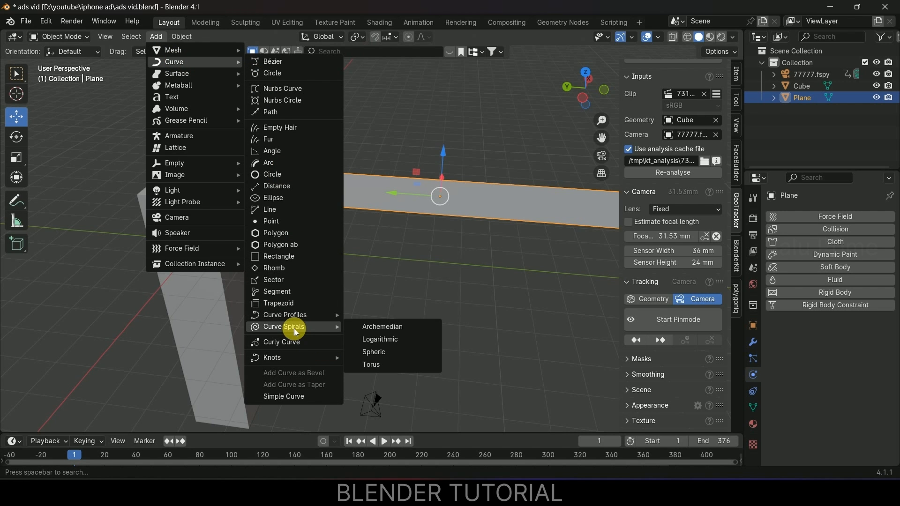
{"action": "left_click", "coordinate": [379, 327]}
{"action": "middle_click_drag", "start_coordinate": [255, 293], "coordinate": [336, 295]}
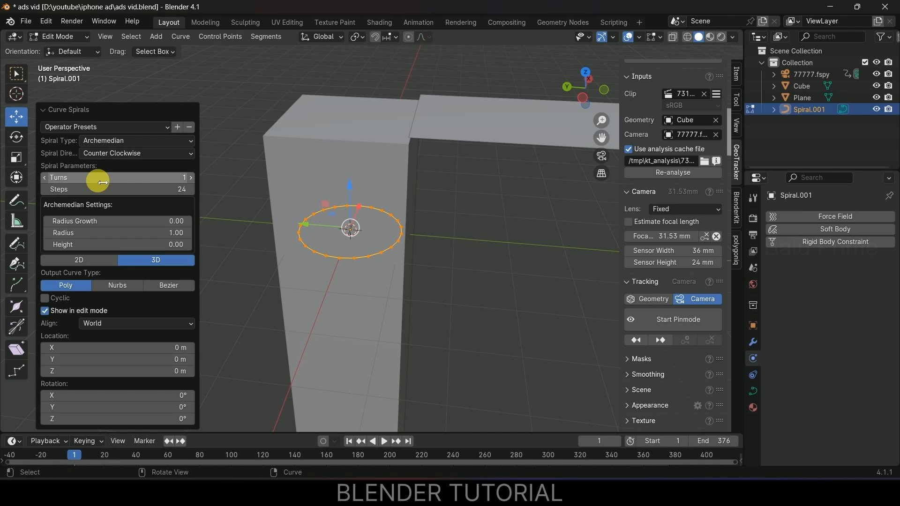
- Set the spiral to 5 turns, radius growth 0.15, radius 0.37 and clockwise direction, and return to Object Mode
{"action": "left_click", "coordinate": [100, 183]}
{"action": "type", "text": "5"}
{"action": "key", "text": "Return"}
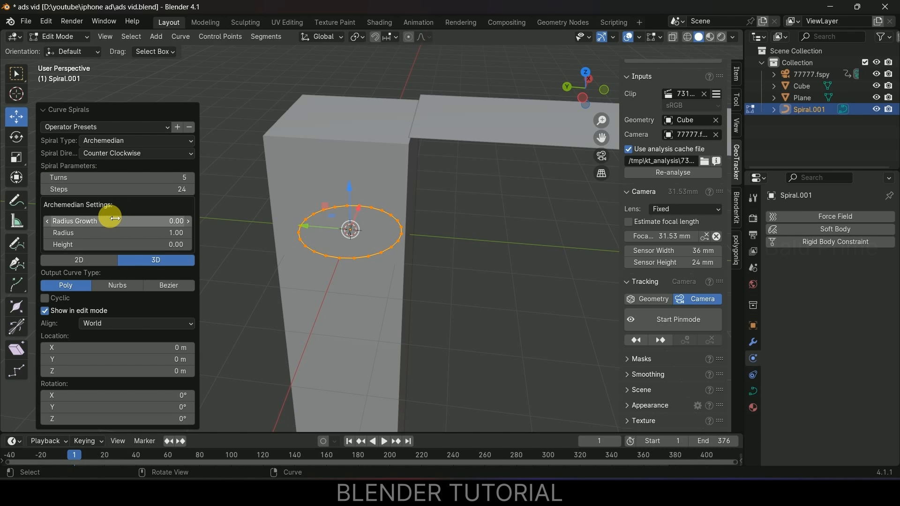
{"action": "left_click_drag", "start_coordinate": [115, 221], "coordinate": [132, 230]}
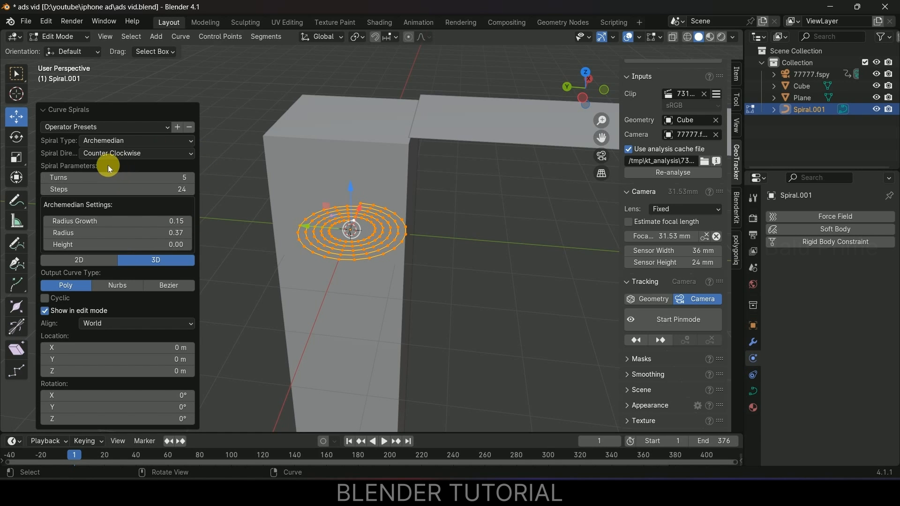
{"action": "left_click", "coordinate": [119, 153]}
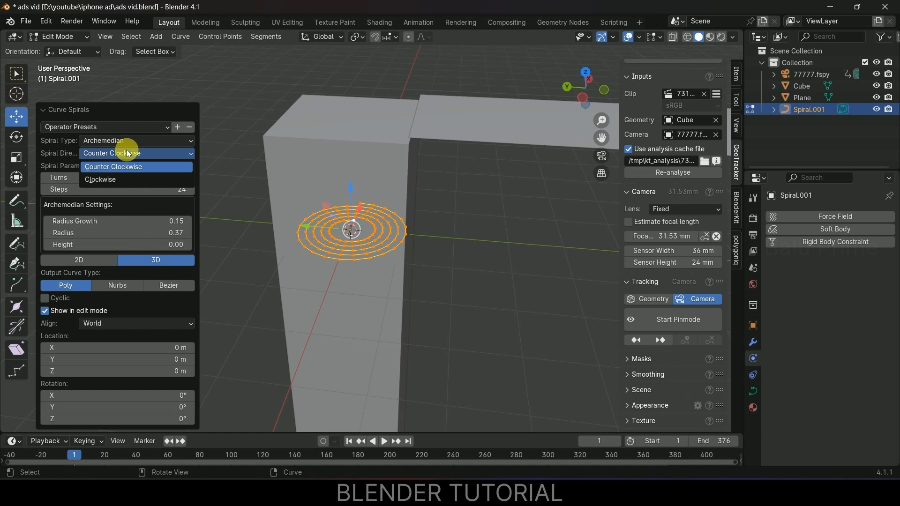
{"action": "left_click", "coordinate": [113, 179]}
{"action": "middle_click_drag", "start_coordinate": [390, 288], "coordinate": [366, 296]}
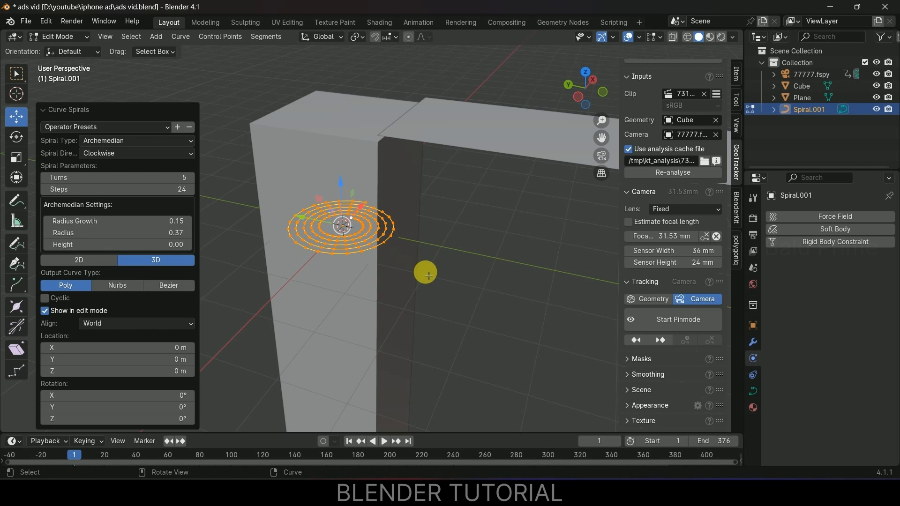
{"action": "key", "text": "ctrl+z"}
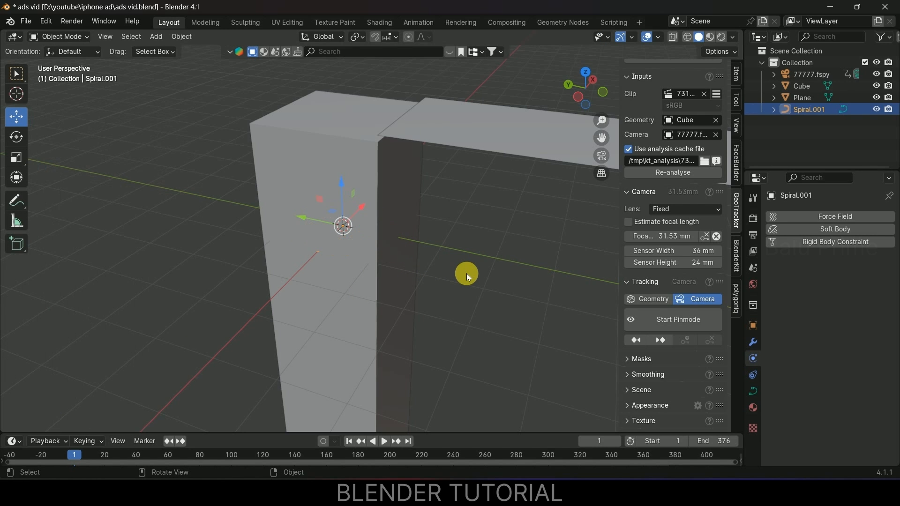
- Move the spiral up about 2.47 m along Z and about -1.42 m along Y to the cube's top front edge
{"action": "scroll", "coordinate": [419, 272], "scroll_direction": "up", "scroll_amount": 2}
{"action": "scroll", "coordinate": [301, 210], "scroll_direction": "down", "scroll_amount": 3}
{"action": "middle_click_drag", "start_coordinate": [359, 192], "coordinate": [344, 221]}
{"action": "left_click_drag", "start_coordinate": [346, 223], "coordinate": [351, 94]}
{"action": "left_click_drag", "start_coordinate": [302, 125], "coordinate": [394, 157]}
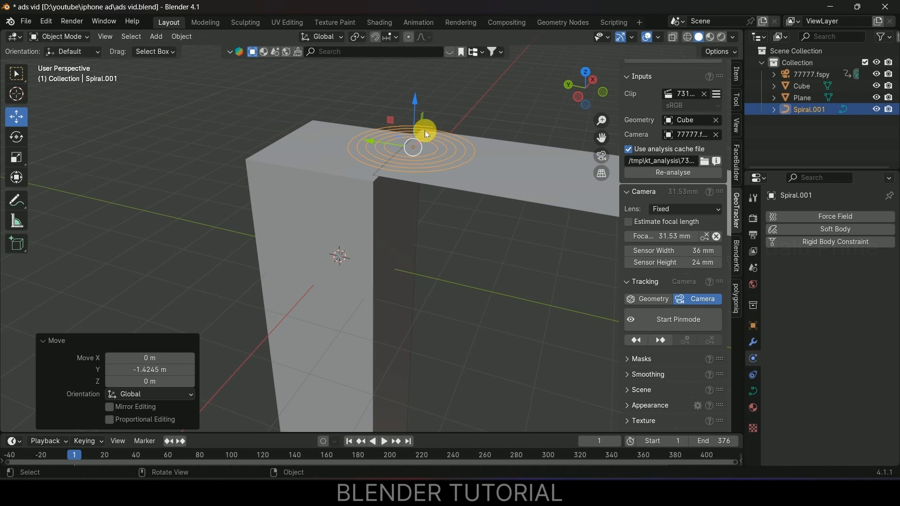
- Set the spiral's Y rotation to -90° so it stands upright
{"action": "middle_click_drag", "start_coordinate": [451, 187], "coordinate": [272, 209], "text": "shift"}
{"action": "left_click", "coordinate": [16, 137]}
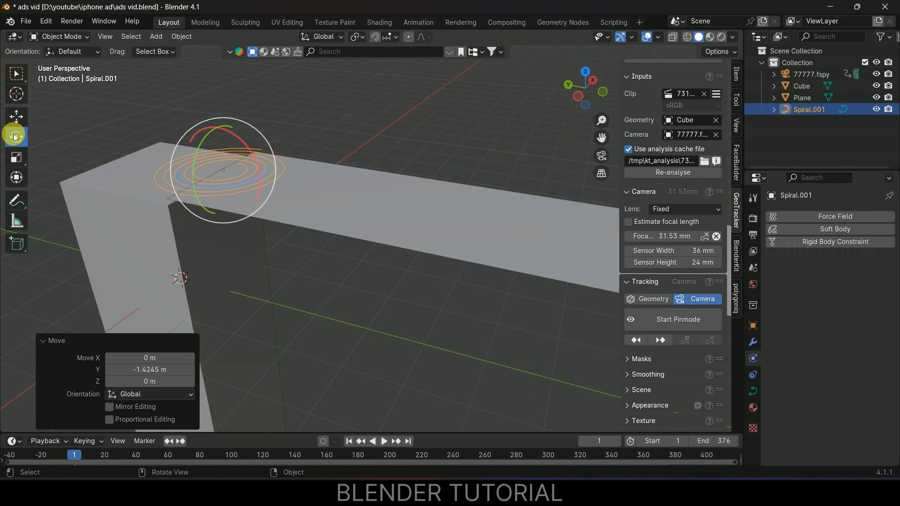
{"action": "left_click", "coordinate": [752, 326]}
{"action": "left_click_drag", "start_coordinate": [842, 302], "coordinate": [811, 303]}
{"action": "left_click", "coordinate": [848, 305]}
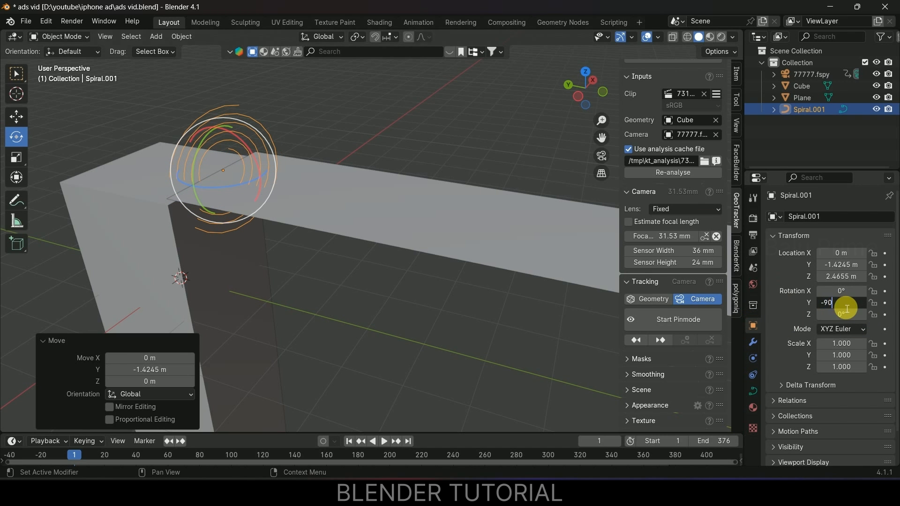
{"action": "type", "text": "-90"}
{"action": "key", "text": "Return"}
- Lower the spiral about 0.16 m along Z at the cube's top edge
{"action": "middle_click_drag", "start_coordinate": [311, 258], "coordinate": [333, 241]}
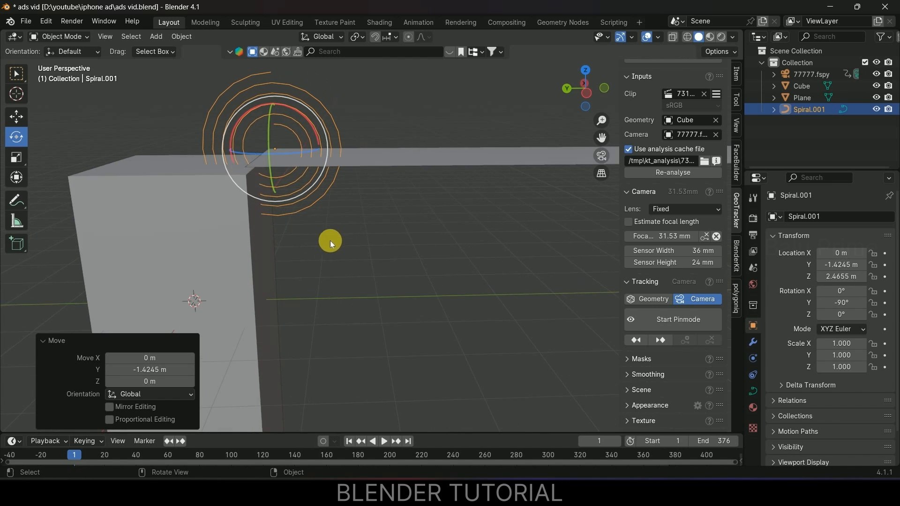
{"action": "left_click", "coordinate": [17, 116]}
{"action": "left_click_drag", "start_coordinate": [271, 100], "coordinate": [266, 108]}
{"action": "middle_click_drag", "start_coordinate": [408, 191], "coordinate": [329, 190], "text": "shift"}
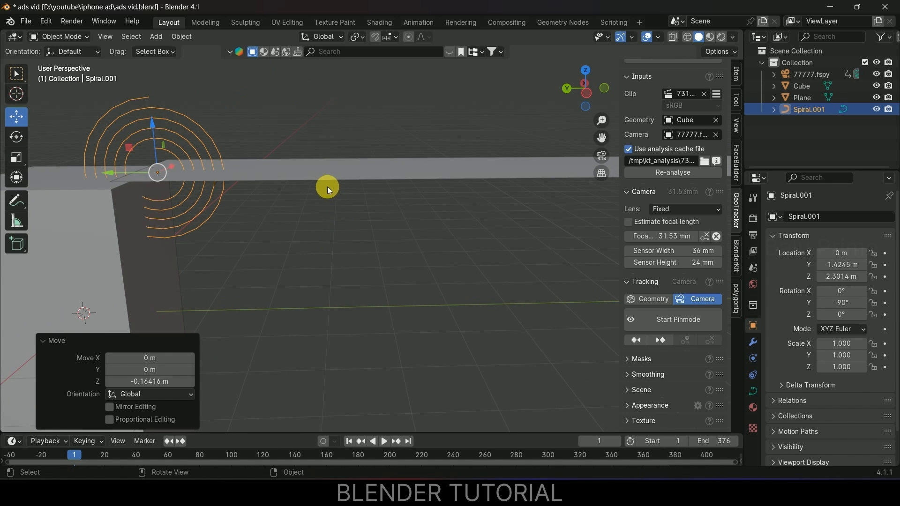
- Add a Curve modifier to the plane with Spiral.001 as its curve object
{"action": "left_click", "coordinate": [322, 176]}
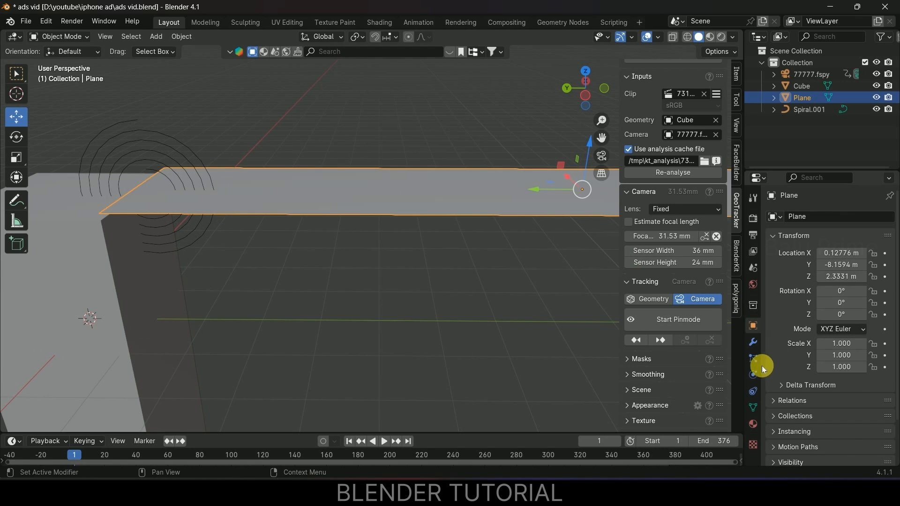
{"action": "left_click", "coordinate": [753, 344]}
{"action": "left_click", "coordinate": [839, 221]}
{"action": "mouse_move", "coordinate": [842, 224]}
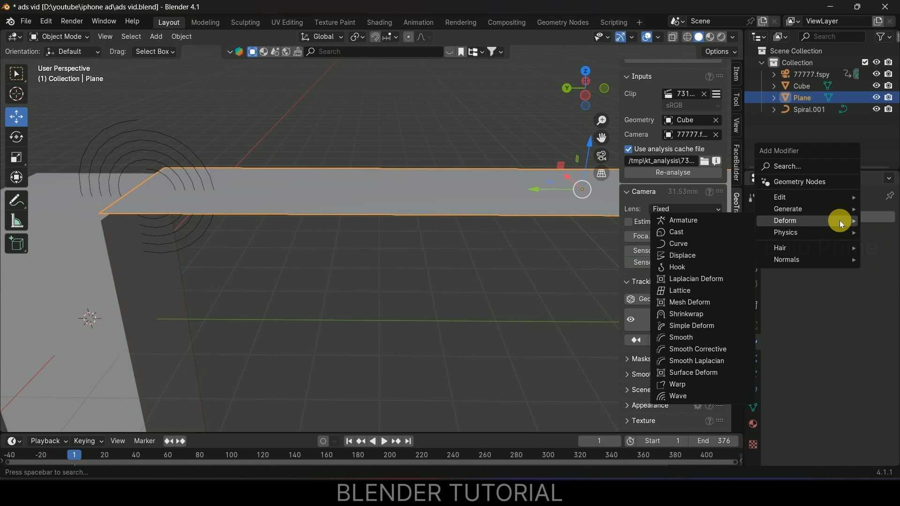
{"action": "left_click", "coordinate": [675, 243]}
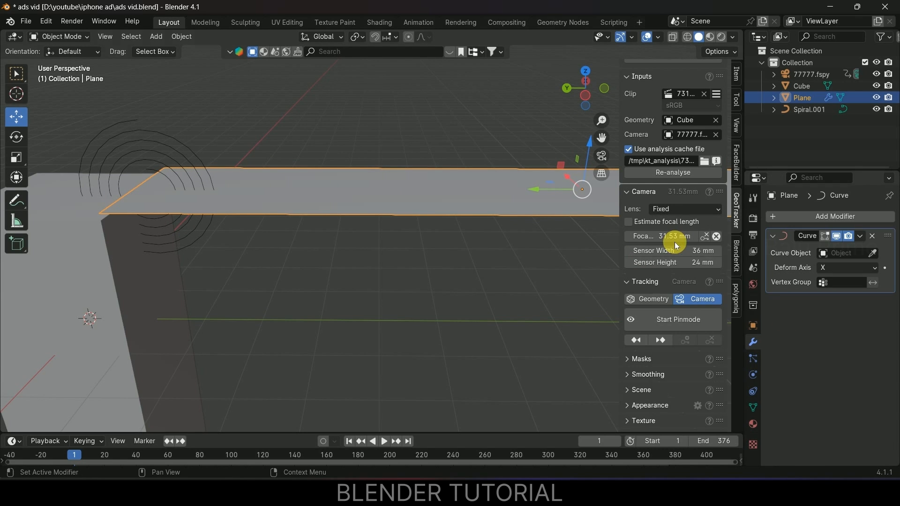
{"action": "left_click", "coordinate": [844, 254]}
{"action": "left_click", "coordinate": [816, 270]}
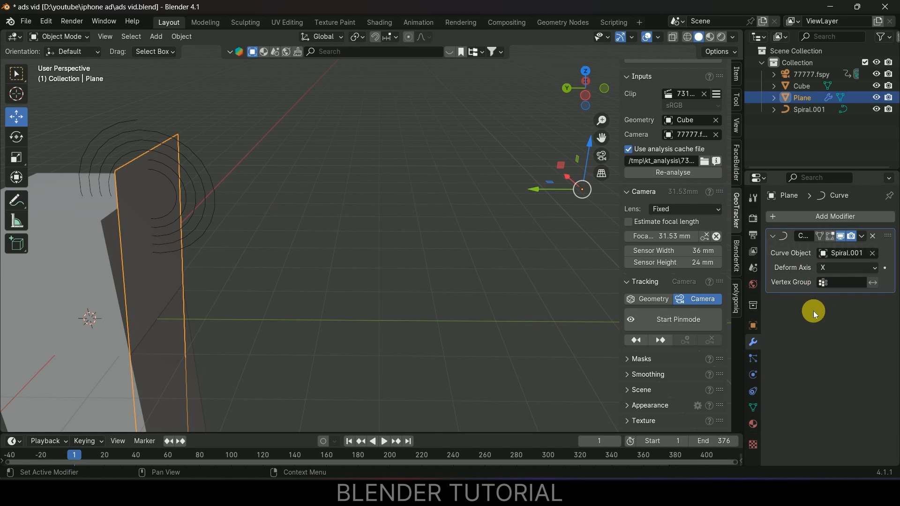
- Set the plane's Curve modifier deform axis to -Y so it rolls along the spiral
{"action": "middle_click_drag", "start_coordinate": [217, 324], "coordinate": [243, 331]}
{"action": "left_click", "coordinate": [857, 269]}
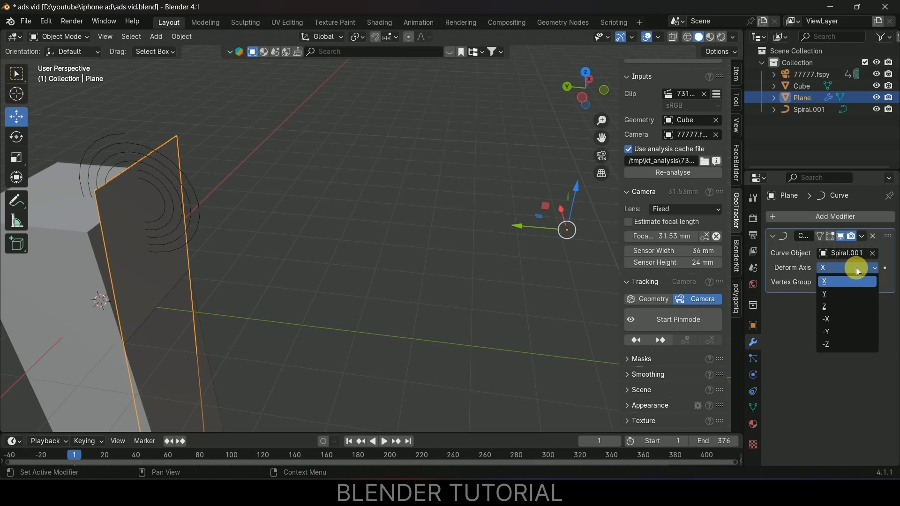
{"action": "left_click", "coordinate": [837, 332]}
{"action": "middle_click_drag", "start_coordinate": [365, 294], "coordinate": [281, 196]}
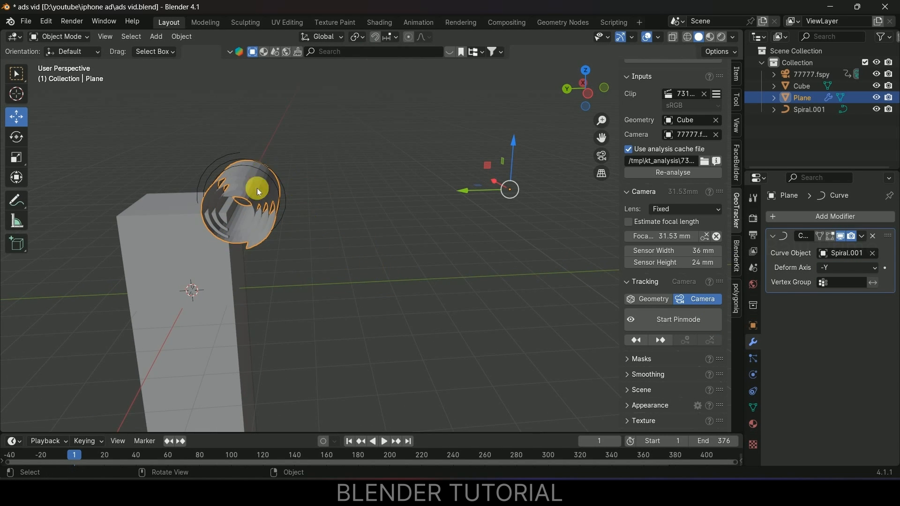
- Move the plane and the spiral together along Y, away from the cube's top edge
{"action": "left_click", "coordinate": [279, 178], "text": "shift"}
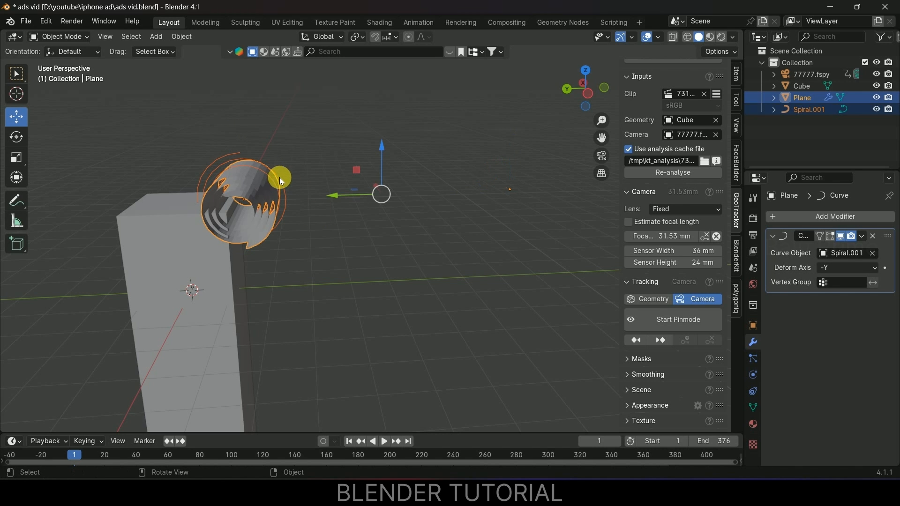
{"action": "key", "text": "g"}
{"action": "key", "text": "y"}
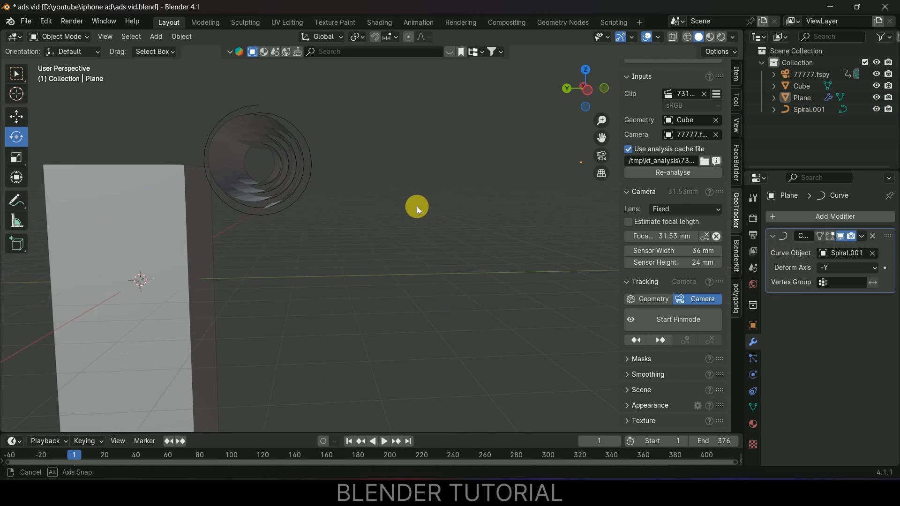
{"action": "middle_click_drag", "start_coordinate": [417, 206], "coordinate": [420, 207]}
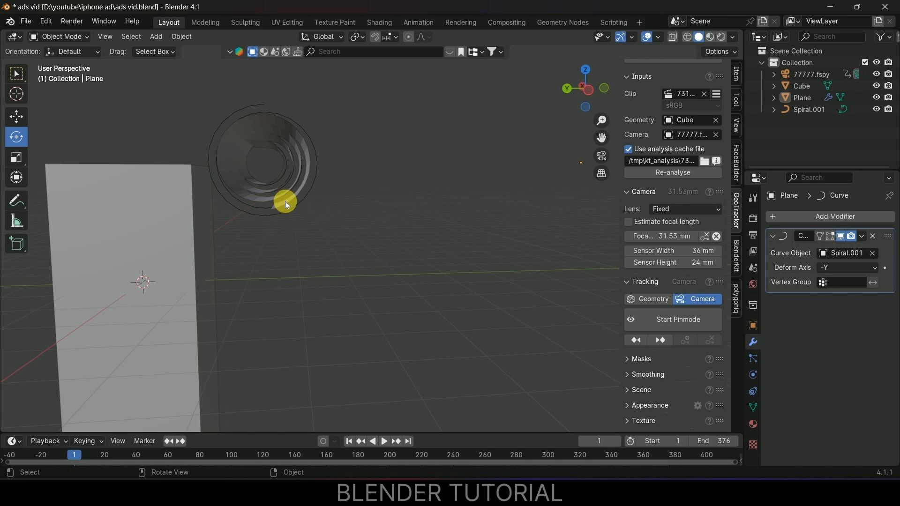
- Slide the rolled plane along Y, finishing with a move of about -0.27 m, to adjust how it winds on the spiral
{"action": "left_click", "coordinate": [285, 202]}
{"action": "middle_click_drag", "start_coordinate": [295, 228], "coordinate": [153, 156]}
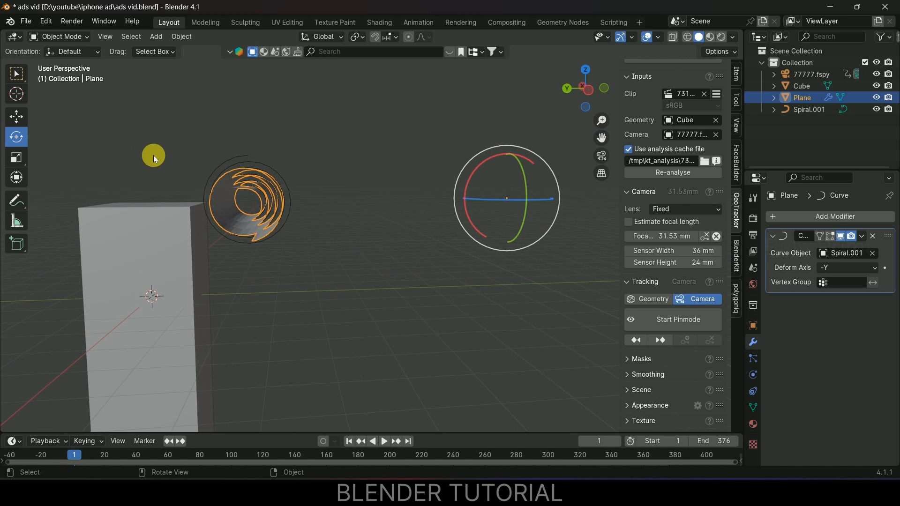
{"action": "left_click", "coordinate": [17, 118]}
{"action": "left_click_drag", "start_coordinate": [460, 198], "coordinate": [511, 202]}
{"action": "middle_click_drag", "start_coordinate": [511, 202], "coordinate": [530, 235]}
{"action": "left_click_drag", "start_coordinate": [515, 212], "coordinate": [14, 219]}
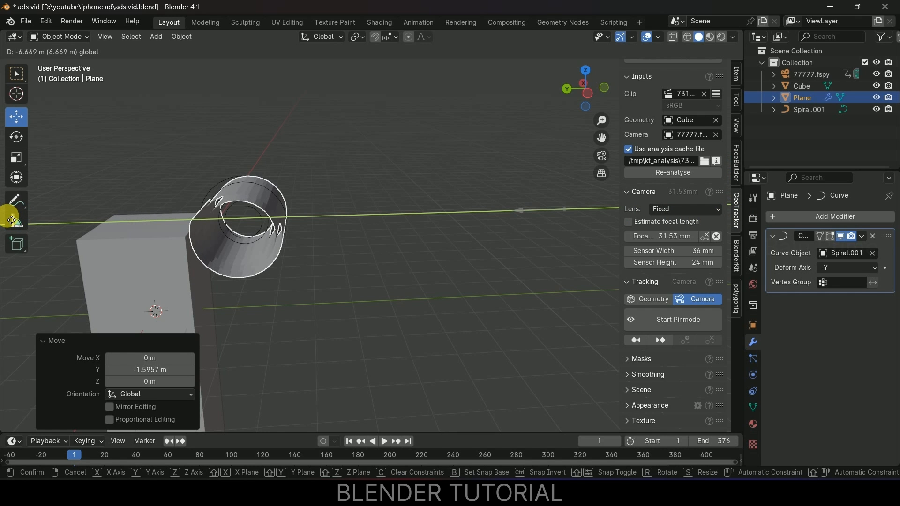
{"action": "left_click_drag", "start_coordinate": [8, 220], "coordinate": [537, 261]}
{"action": "middle_click_drag", "start_coordinate": [348, 292], "coordinate": [329, 240]}
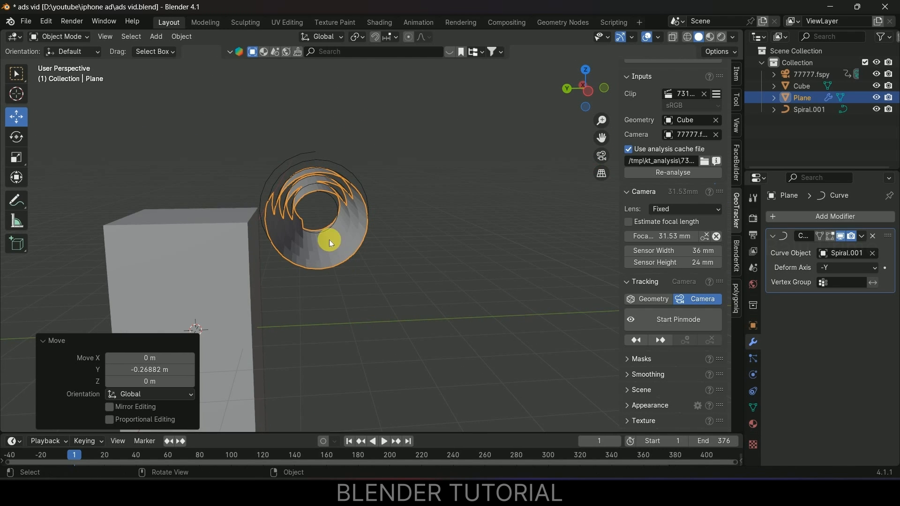
- Select the spiral curve and enter Edit Mode
{"action": "middle_click_drag", "start_coordinate": [366, 193], "coordinate": [280, 160]}
{"action": "left_click", "coordinate": [280, 159]}
{"action": "middle_click_drag", "start_coordinate": [375, 224], "coordinate": [375, 224]}
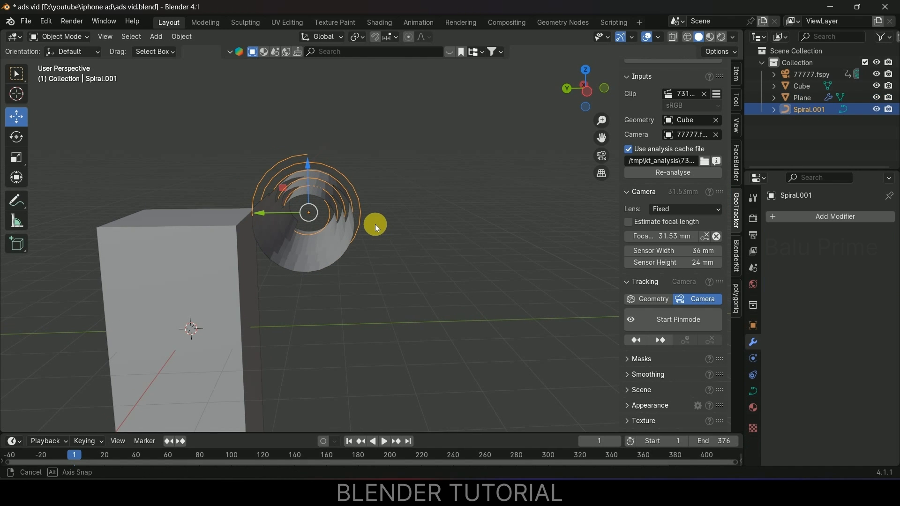
{"action": "left_click", "coordinate": [59, 36]}
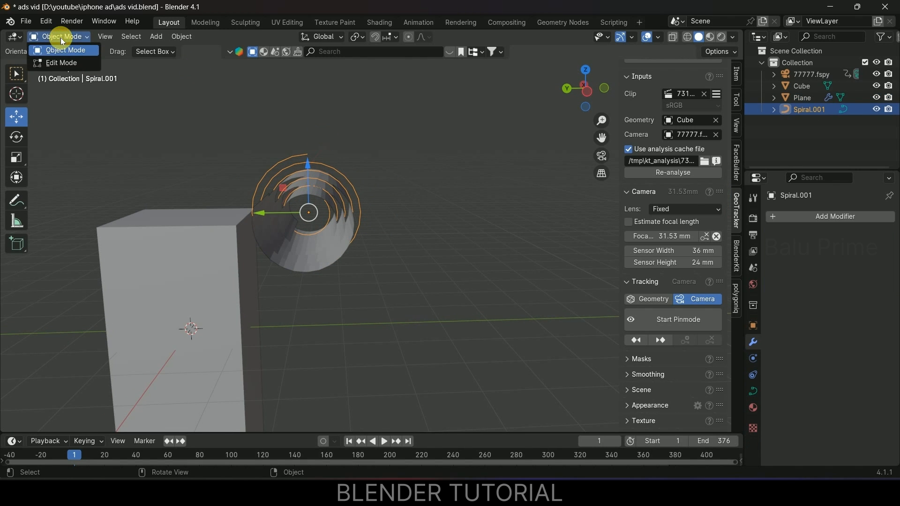
{"action": "left_click", "coordinate": [66, 60]}
{"action": "middle_click_drag", "start_coordinate": [305, 183], "coordinate": [307, 186]}
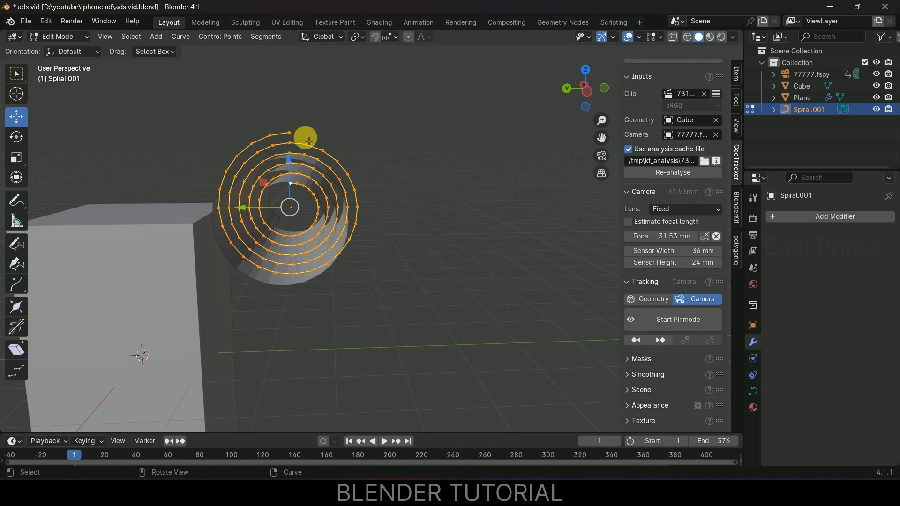
- Delete the outermost quarter turn of spiral points by growing the selection from the outer end point
{"action": "key", "text": "b"}
{"action": "left_click_drag", "start_coordinate": [288, 130], "coordinate": [302, 140]}
{"action": "middle_click_drag", "start_coordinate": [478, 247], "coordinate": [497, 265]}
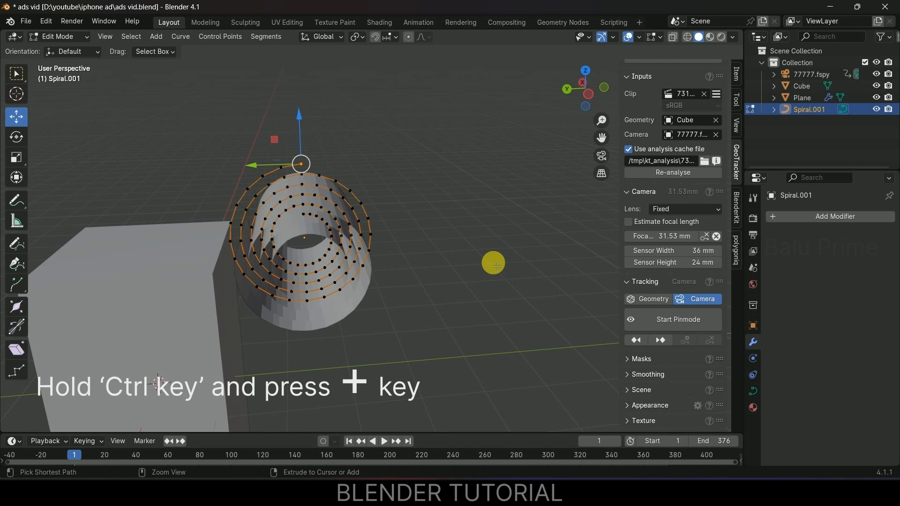
{"action": "key", "text": "ctrl+KP_Add"}
{"action": "key", "text": "ctrl+KP_Add"}
{"action": "key", "text": "ctrl+KP_Add"}
{"action": "key", "text": "ctrl+KP_Add"}
{"action": "key", "text": "ctrl+KP_Add"}
{"action": "key", "text": "ctrl+KP_Add"}
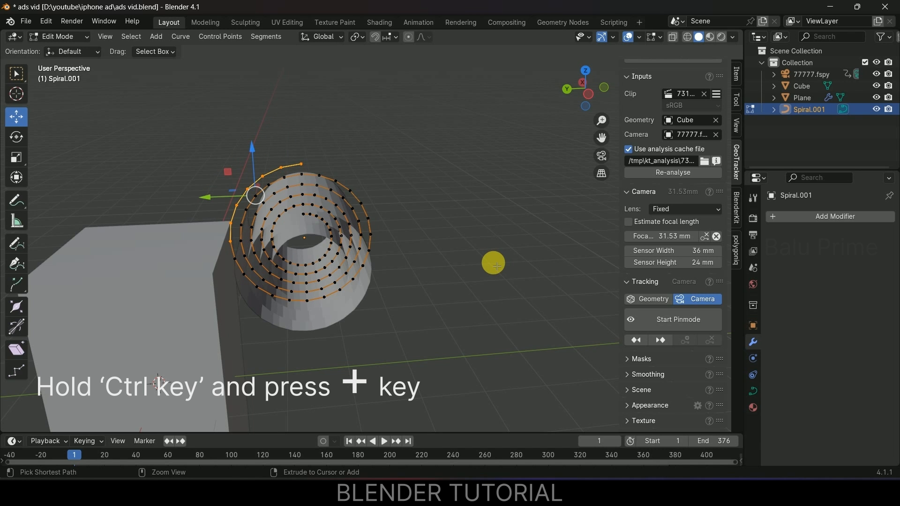
{"action": "key", "text": "x"}
{"action": "left_click", "coordinate": [491, 260]}
{"action": "middle_click_drag", "start_coordinate": [490, 260], "coordinate": [416, 233]}
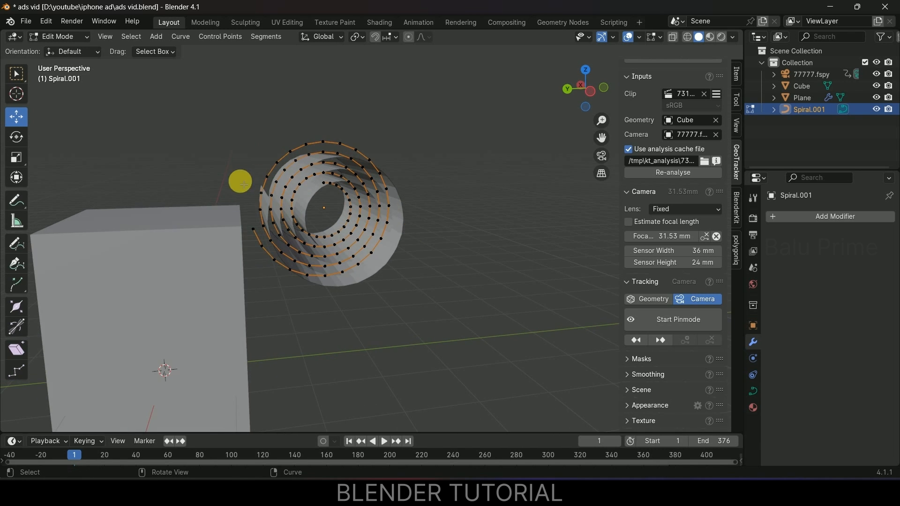
- Delete the next full outer turn of the spiral, growing the selection from its new end point beside the cube
{"action": "left_click", "coordinate": [253, 229]}
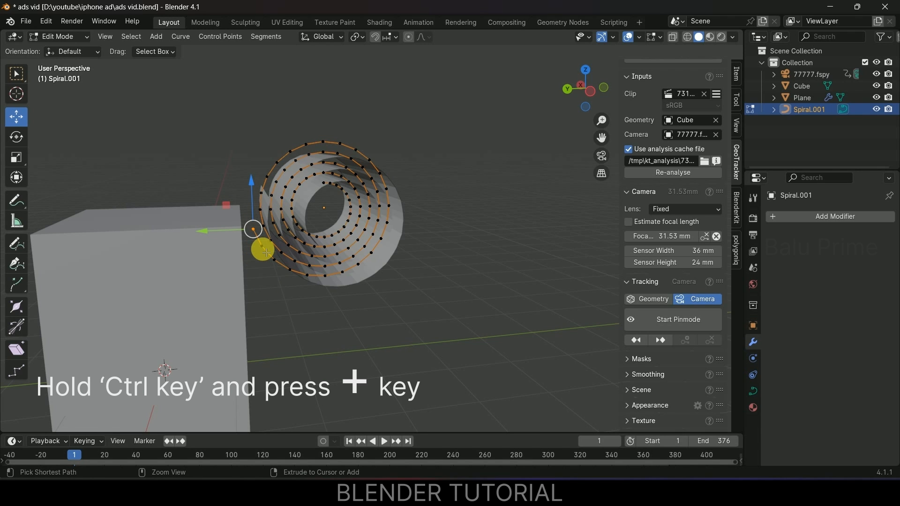
{"action": "key", "text": "ctrl+KP_Add"}
{"action": "key", "text": "ctrl+KP_Add"}
{"action": "key", "text": "ctrl+KP_Add"}
{"action": "key", "text": "ctrl+KP_Add"}
{"action": "key", "text": "ctrl+KP_Add"}
{"action": "key", "text": "ctrl+KP_Add"}
{"action": "key", "text": "ctrl+KP_Add"}
{"action": "key", "text": "ctrl+KP_Add"}
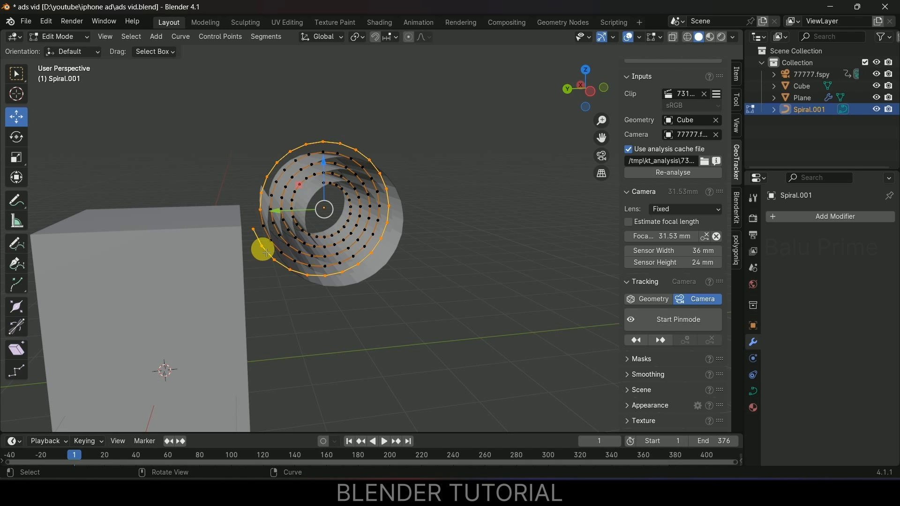
{"action": "key", "text": "x"}
{"action": "left_click", "coordinate": [262, 249]}
{"action": "mouse_move", "coordinate": [263, 249]}
{"action": "middle_mouse_down"}
{"action": "mouse_move", "coordinate": [258, 263]}
{"action": "mouse_move", "coordinate": [259, 249]}
{"action": "middle_mouse_up"}
- Move the spiral's outer end point up along Z and along Y to above the cube's top, with a last Y move of about 0.39 m
{"action": "key", "text": "b"}
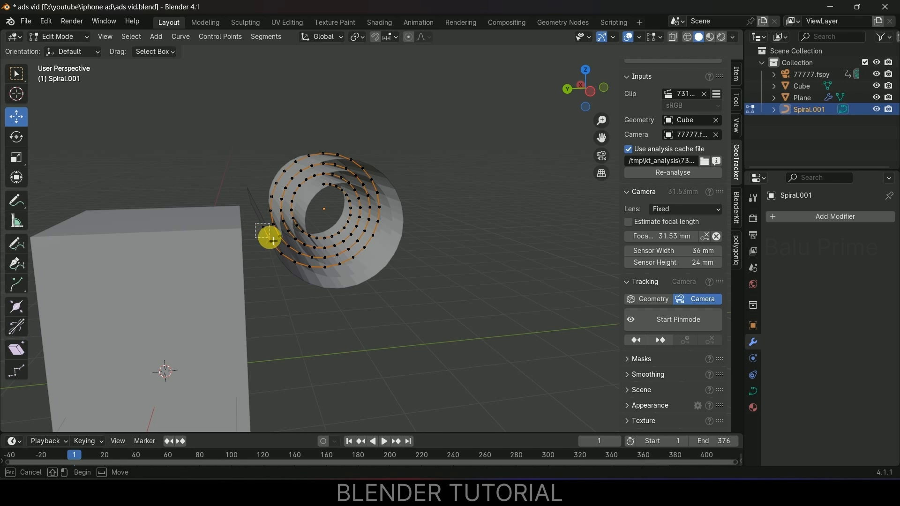
{"action": "left_click_drag", "start_coordinate": [272, 241], "coordinate": [272, 241]}
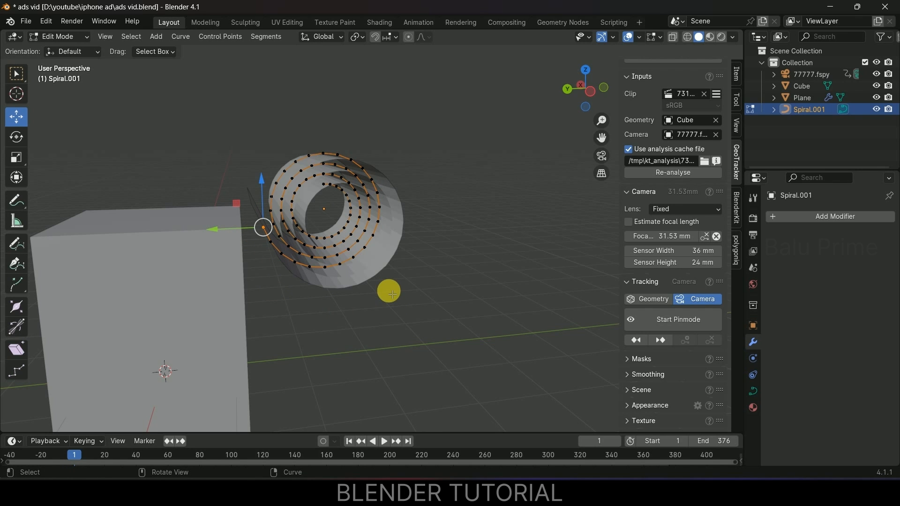
{"action": "left_click_drag", "start_coordinate": [265, 198], "coordinate": [179, 219]}
{"action": "left_click_drag", "start_coordinate": [221, 171], "coordinate": [220, 157]}
{"action": "left_click_drag", "start_coordinate": [192, 193], "coordinate": [159, 193]}
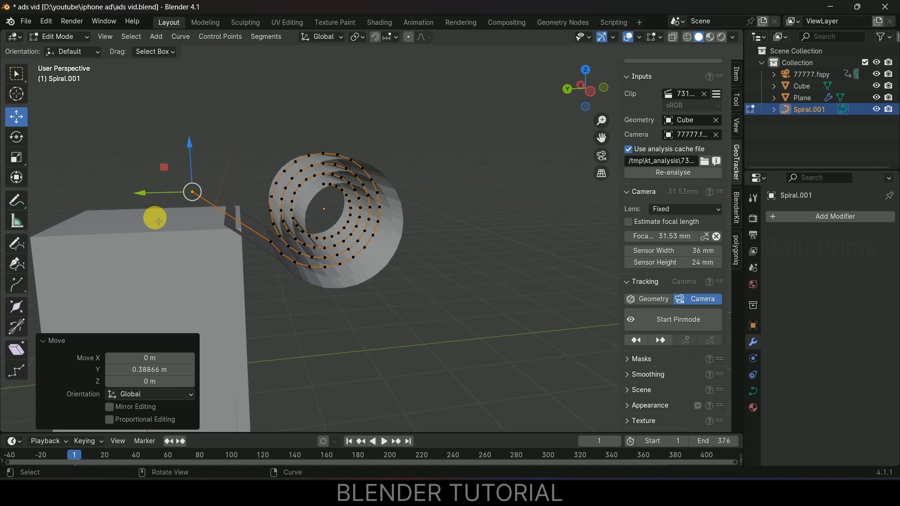
- Subdivide the segment between the stretched end point and its neighbouring point with one cut
{"action": "left_click", "coordinate": [274, 244], "text": "shift"}
{"action": "right_click", "coordinate": [172, 176]}
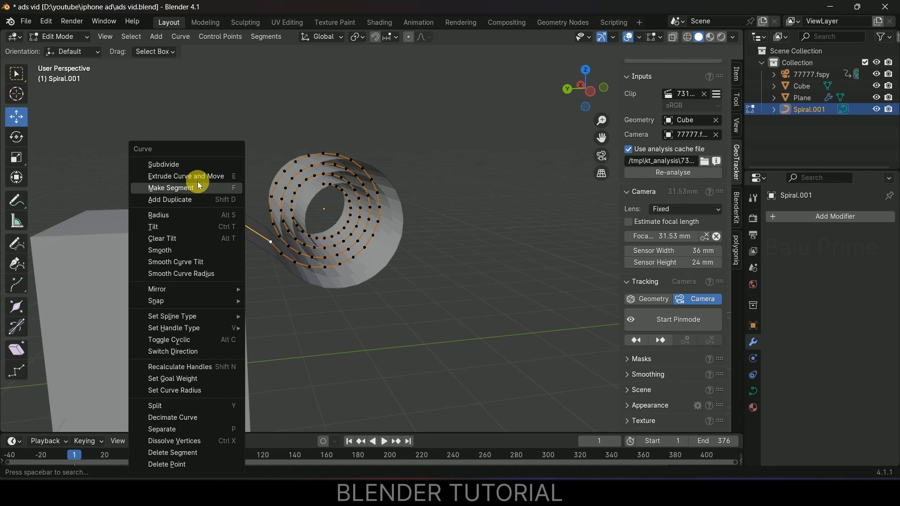
{"action": "left_click", "coordinate": [181, 165]}
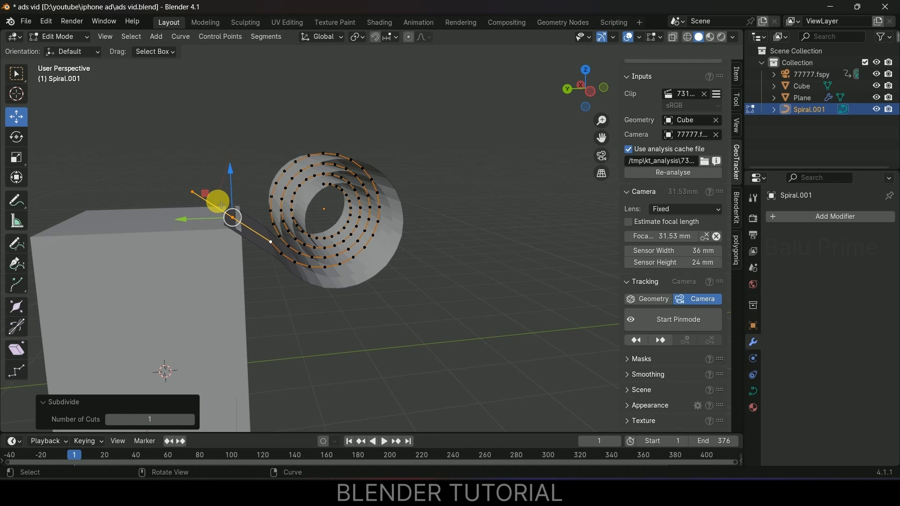
- Position the new middle point at the cube's top edge, and extend the end point about 0.5 m along Y and lower it
{"action": "left_click", "coordinate": [235, 219]}
{"action": "left_click_drag", "start_coordinate": [238, 182], "coordinate": [237, 165]}
{"action": "left_click_drag", "start_coordinate": [199, 206], "coordinate": [149, 188]}
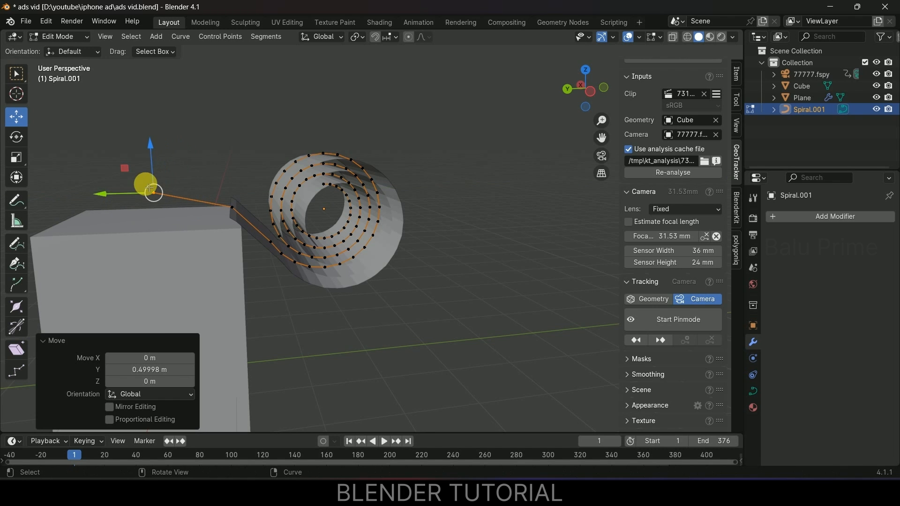
{"action": "left_click_drag", "start_coordinate": [148, 148], "coordinate": [143, 211]}
{"action": "mouse_move", "coordinate": [356, 243]}
{"action": "middle_mouse_down"}
{"action": "mouse_move", "coordinate": [372, 222]}
{"action": "mouse_move", "coordinate": [357, 230]}
{"action": "middle_mouse_up"}
{"action": "left_click_drag", "start_coordinate": [197, 142], "coordinate": [237, 207]}
{"action": "left_click_drag", "start_coordinate": [232, 136], "coordinate": [239, 153]}
- Subdivide the segment between the cube-edge point and the roll twice, with one cut each time
{"action": "scroll", "coordinate": [252, 252], "scroll_direction": "up", "scroll_amount": 5}
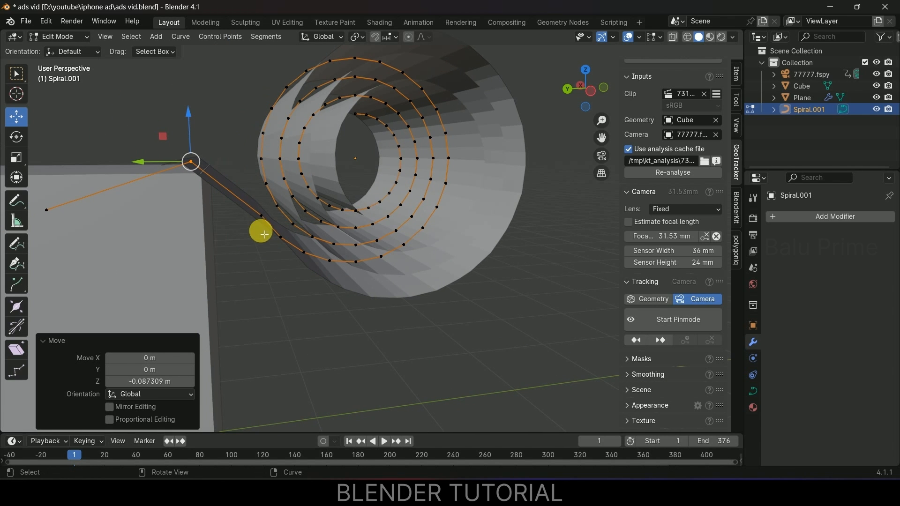
{"action": "left_click", "coordinate": [262, 217], "text": "shift"}
{"action": "right_click", "coordinate": [206, 183]}
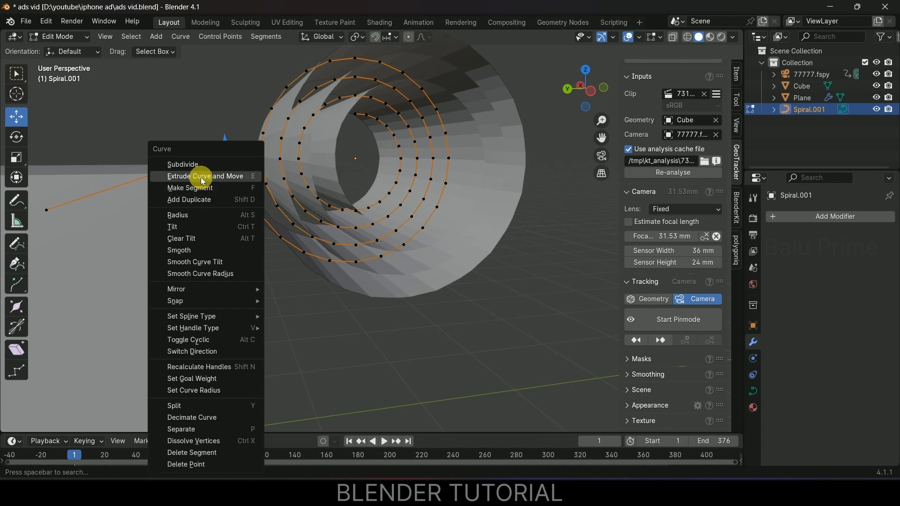
{"action": "left_click", "coordinate": [183, 164]}
{"action": "right_click", "coordinate": [188, 166]}
{"action": "left_click", "coordinate": [187, 166]}
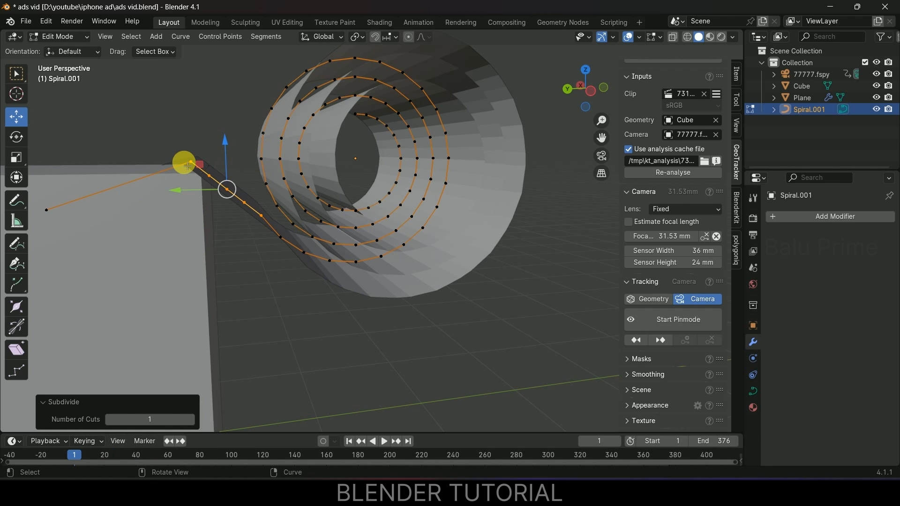
- Raise the new curve points near the cube's edge along Z to soften the bend, and return to Object Mode
{"action": "middle_click_drag", "start_coordinate": [206, 177], "coordinate": [216, 200]}
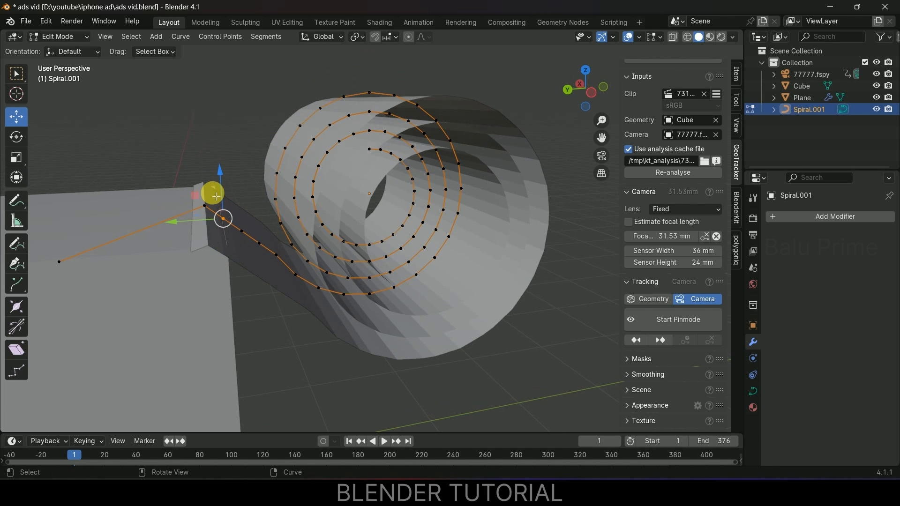
{"action": "left_click_drag", "start_coordinate": [227, 182], "coordinate": [224, 164]}
{"action": "middle_click_drag", "start_coordinate": [224, 165], "coordinate": [256, 222]}
{"action": "left_click", "coordinate": [216, 181]}
{"action": "left_click_drag", "start_coordinate": [219, 156], "coordinate": [220, 150]}
{"action": "middle_click_drag", "start_coordinate": [220, 150], "coordinate": [401, 256]}
{"action": "key", "text": "Tab"}
{"action": "middle_click_drag", "start_coordinate": [462, 277], "coordinate": [296, 260]}
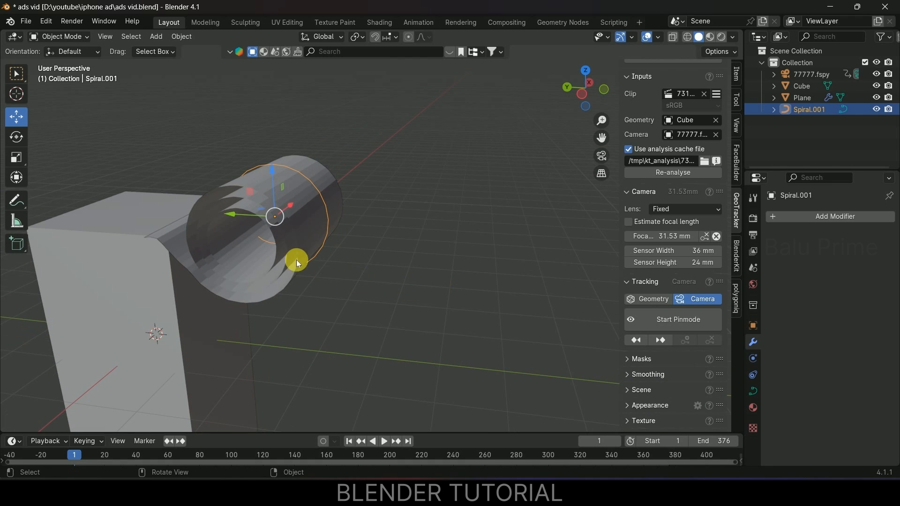
- Add Cloth physics to the rolled plane
{"action": "left_click", "coordinate": [310, 238]}
{"action": "left_click", "coordinate": [750, 377]}
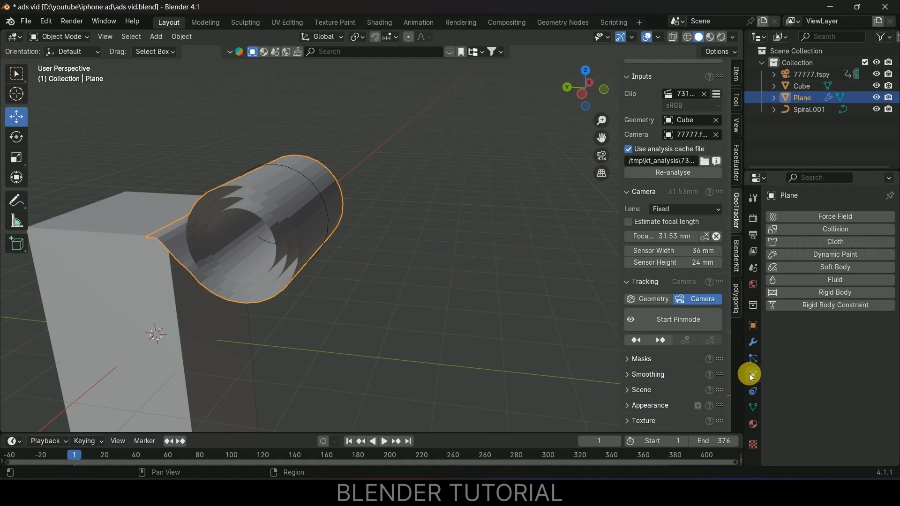
{"action": "left_click", "coordinate": [833, 242]}
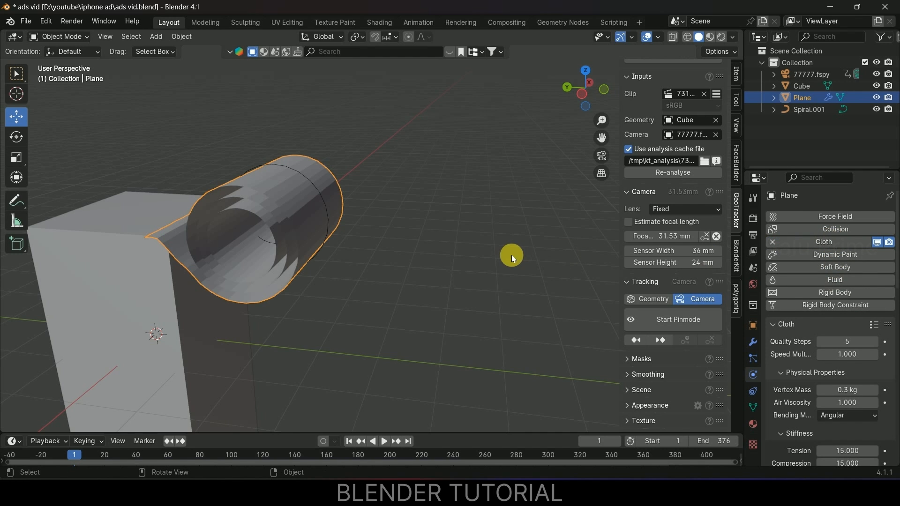
- Play the animation to preview the cloth simulation, and return to frame 1
{"action": "scroll", "coordinate": [492, 272], "scroll_direction": "down", "scroll_amount": 3}
{"action": "key", "text": "space"}
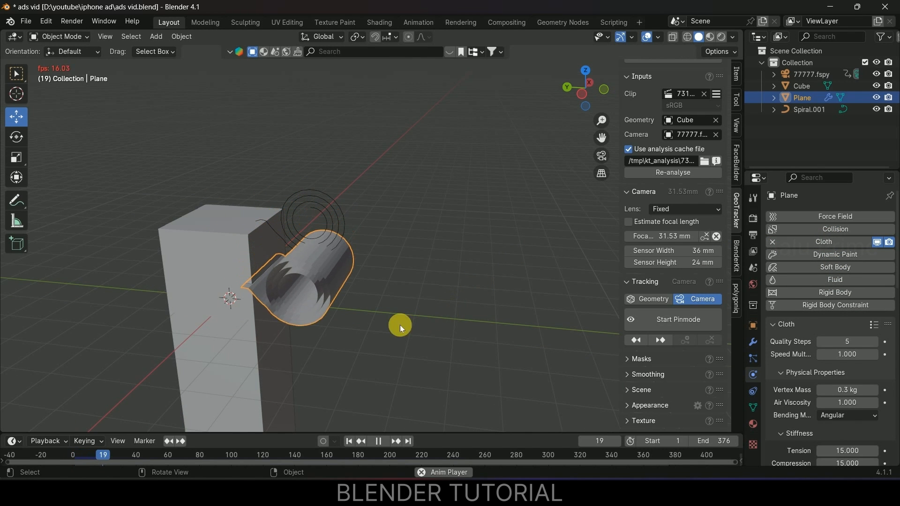
{"action": "left_click", "coordinate": [348, 442]}
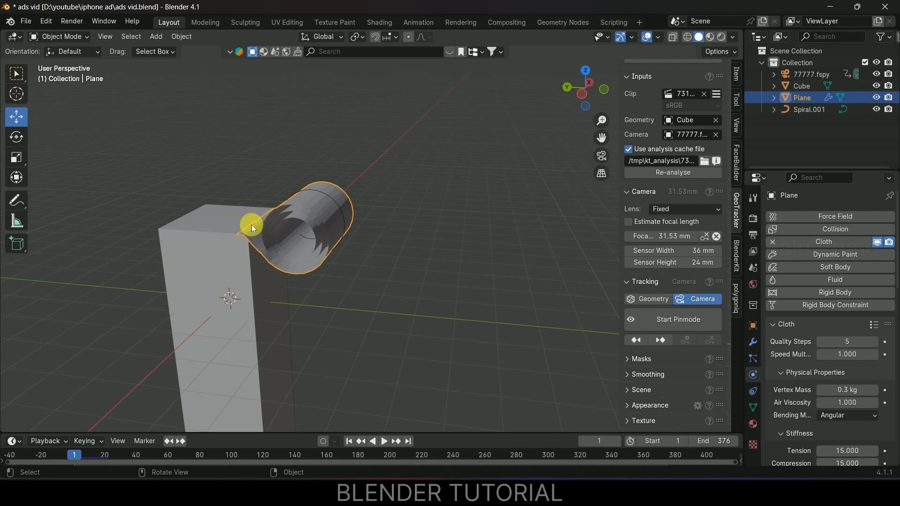
- Select the row of vertices at the plane's end nearest the cube, in Edit Mode from the top view
{"action": "middle_click_drag", "start_coordinate": [333, 255], "coordinate": [364, 277]}
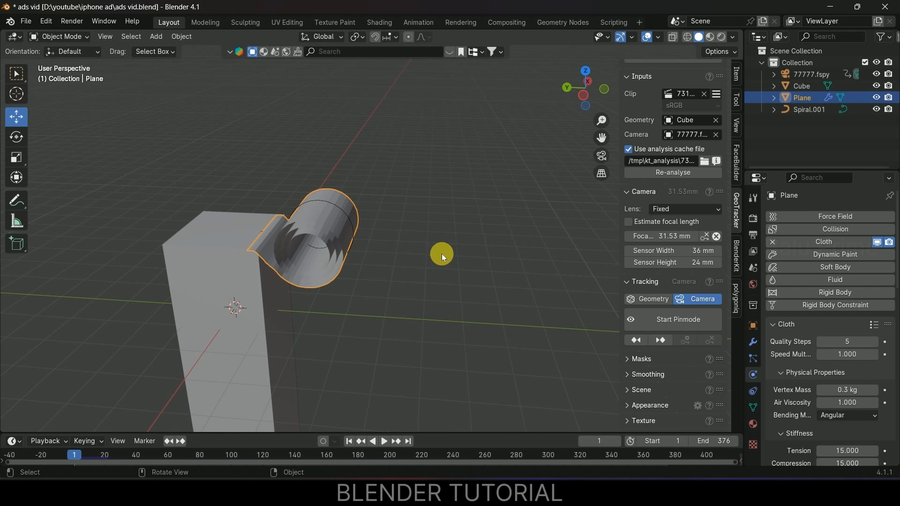
{"action": "key", "text": "Tab"}
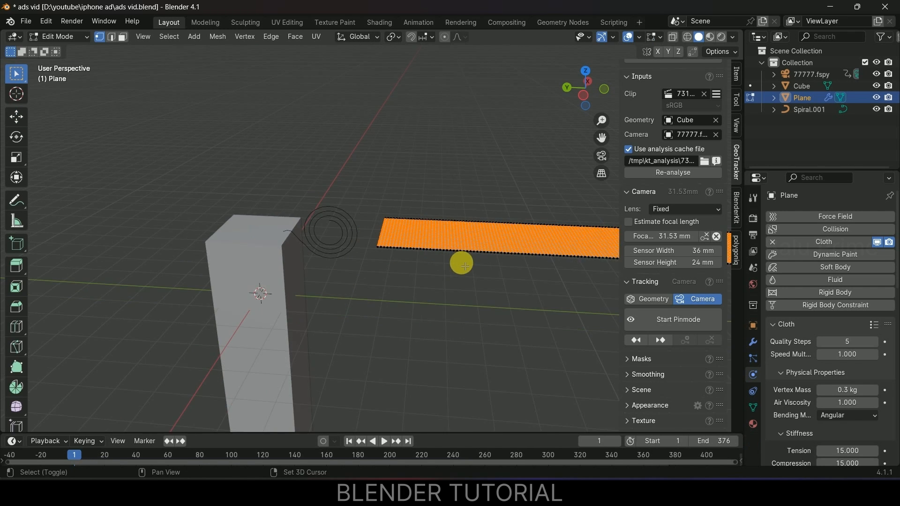
{"action": "key", "text": "KP_Decimal"}
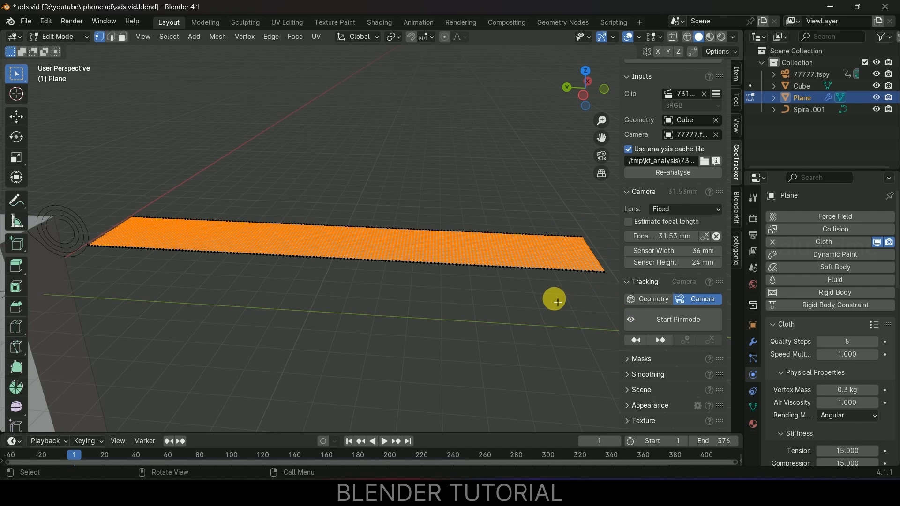
{"action": "key", "text": "KP_7"}
{"action": "scroll", "coordinate": [442, 312], "scroll_direction": "up", "scroll_amount": 3}
{"action": "middle_click_drag", "start_coordinate": [301, 361], "coordinate": [391, 120], "text": "shift"}
{"action": "scroll", "coordinate": [346, 239], "scroll_direction": "up", "scroll_amount": 3}
{"action": "left_click_drag", "start_coordinate": [125, 325], "coordinate": [398, 351]}
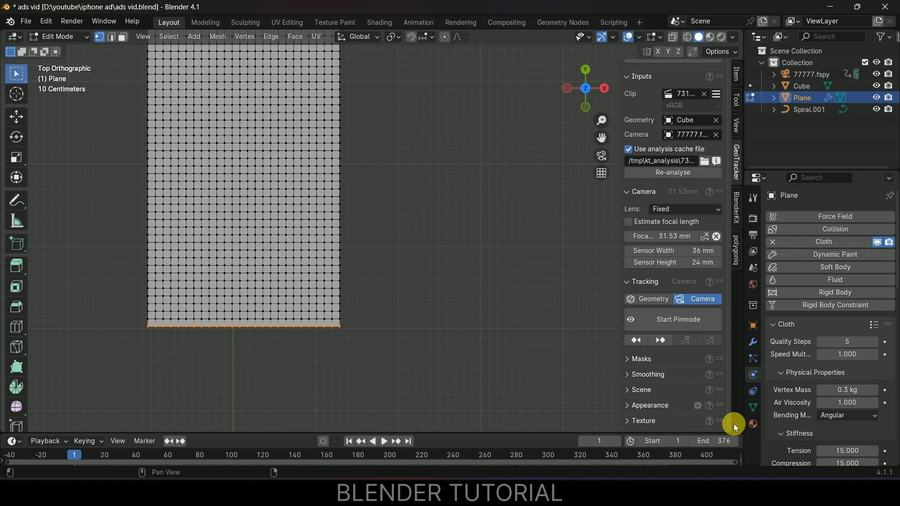
- Create a vertex group named pins, assign the selected end vertices to it, and return to Object Mode
{"action": "left_click", "coordinate": [756, 408]}
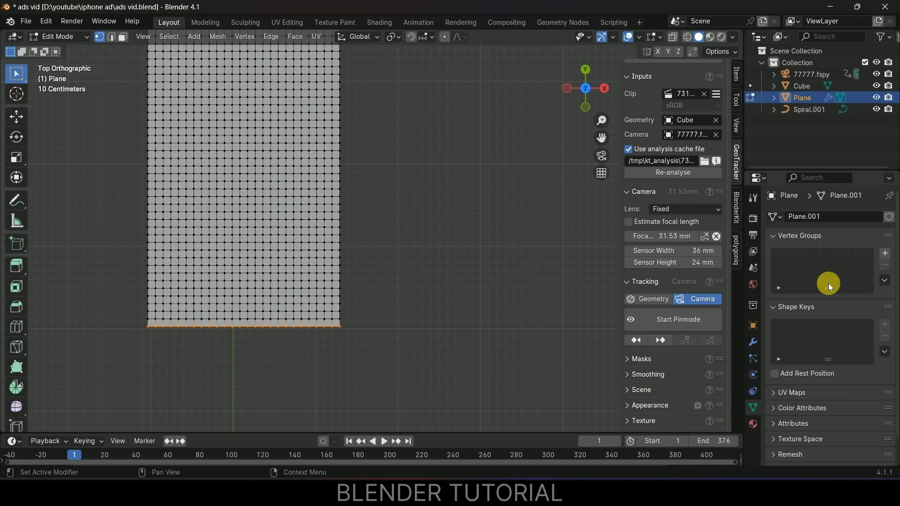
{"action": "left_click", "coordinate": [886, 254]}
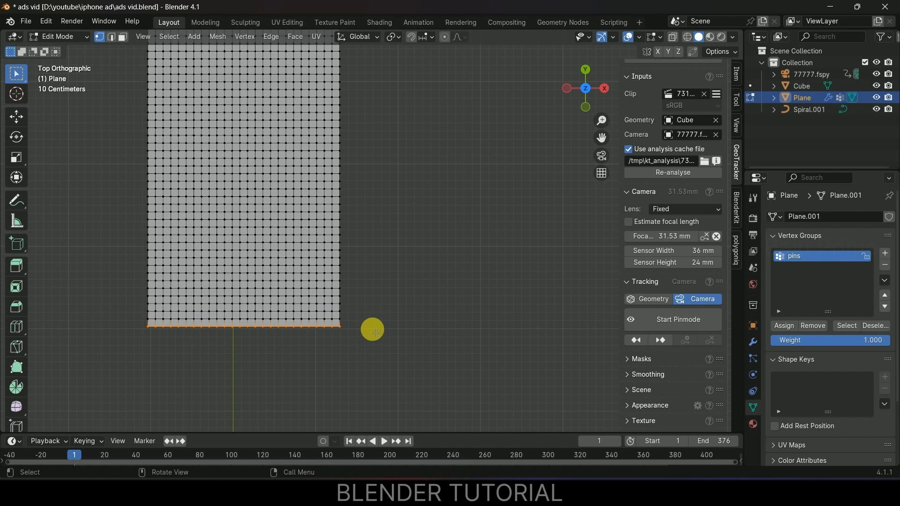
{"action": "left_click", "coordinate": [782, 325]}
{"action": "key", "text": "Tab"}
{"action": "middle_click_drag", "start_coordinate": [319, 312], "coordinate": [378, 269]}
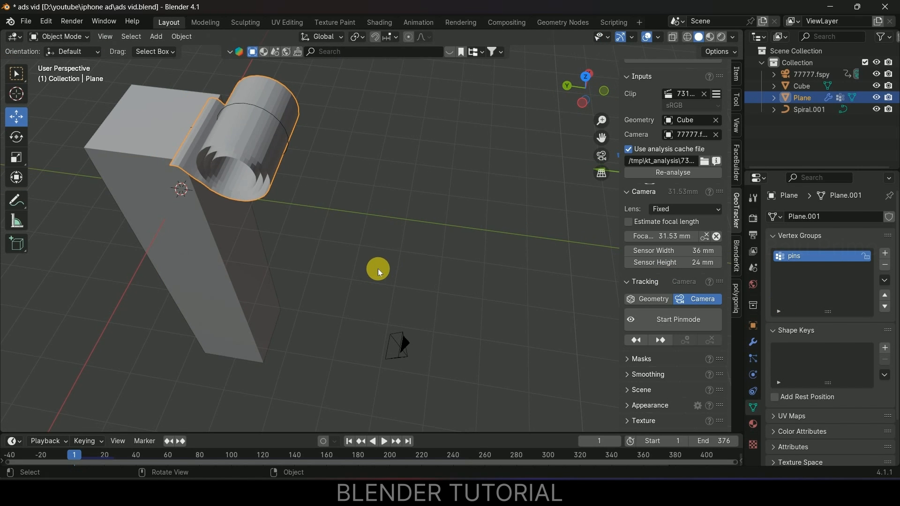
- Set pins as the pin group in the plane's cloth Shape settings
{"action": "left_click", "coordinate": [753, 376]}
{"action": "scroll", "coordinate": [778, 375], "scroll_direction": "down", "scroll_amount": 15}
{"action": "left_click", "coordinate": [788, 415]}
{"action": "scroll", "coordinate": [787, 399], "scroll_direction": "down", "scroll_amount": 4}
{"action": "left_click", "coordinate": [839, 343]}
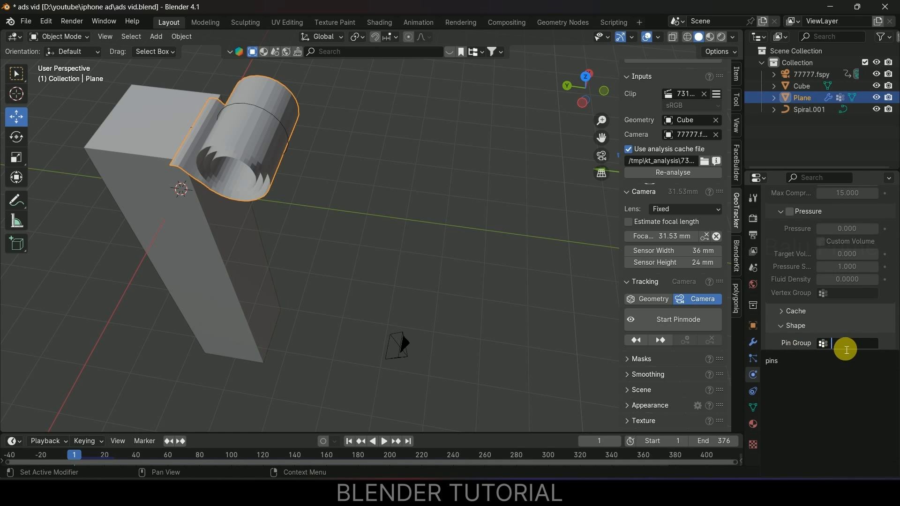
{"action": "left_click", "coordinate": [791, 364]}
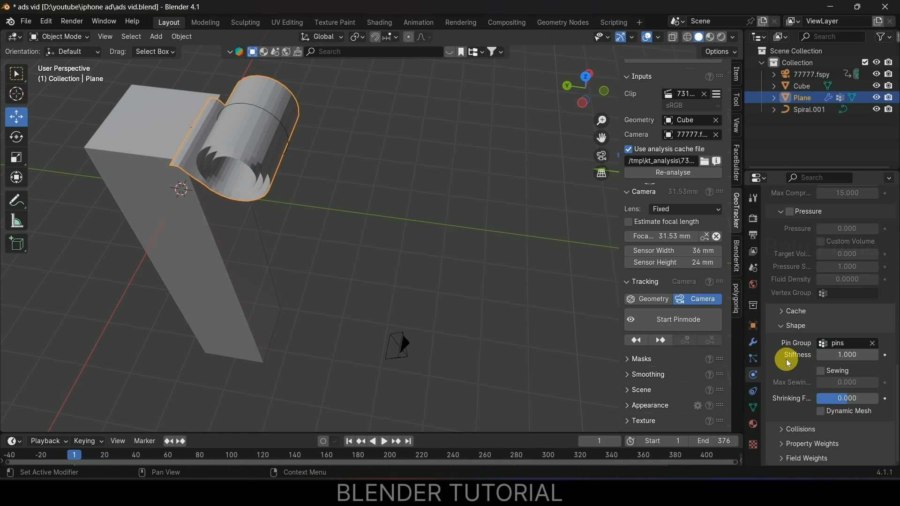
- Play the animation to check the pinned cloth, and return to frame 1
{"action": "key", "text": "space"}
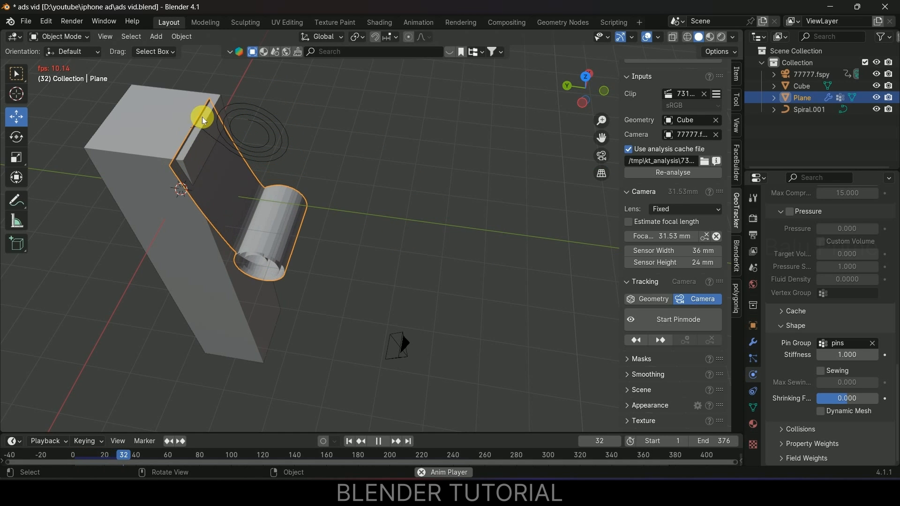
{"action": "key", "text": "space"}
{"action": "left_click", "coordinate": [350, 445]}
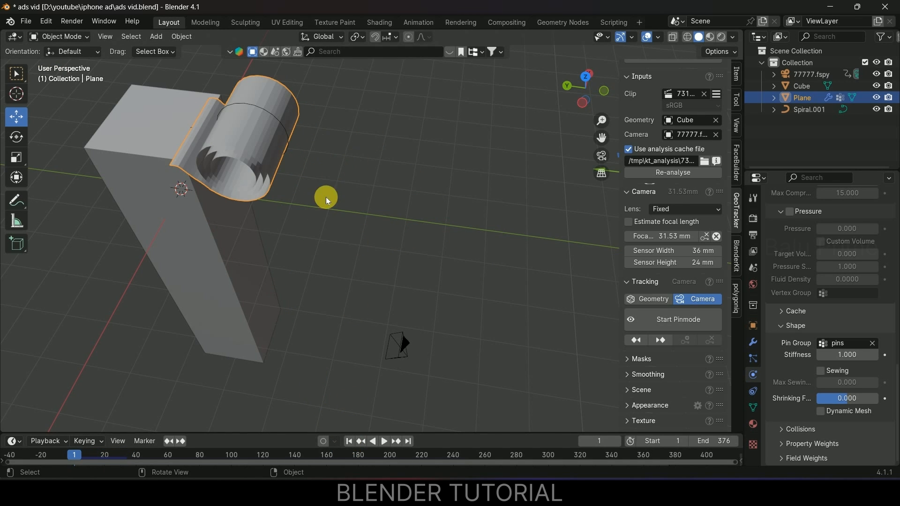
- Move the rolled plane and its spiral curve together about 0.25 m along X
{"action": "middle_click_drag", "start_coordinate": [326, 197], "coordinate": [356, 235]}
{"action": "left_click_drag", "start_coordinate": [356, 263], "coordinate": [257, 91]}
{"action": "key", "text": "KP_7"}
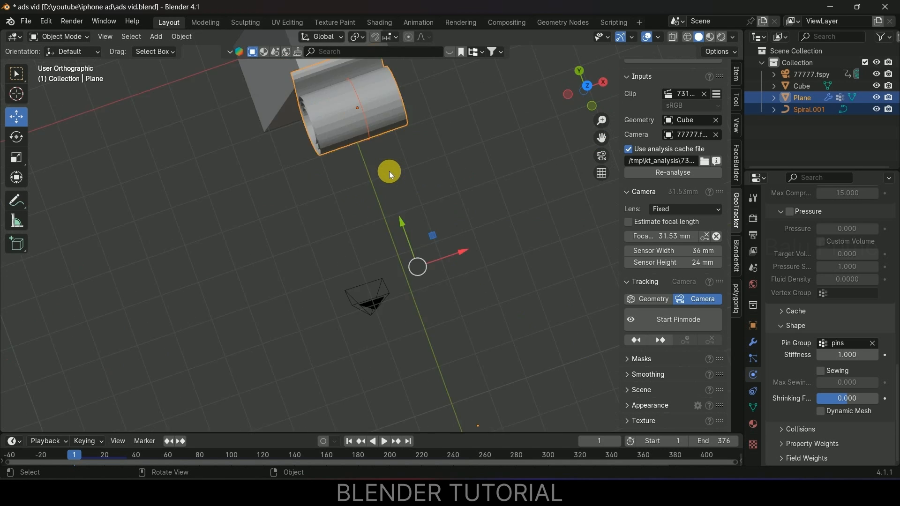
{"action": "left_click_drag", "start_coordinate": [428, 262], "coordinate": [425, 342]}
{"action": "middle_click_drag", "start_coordinate": [424, 342], "coordinate": [518, 243]}
- Play the cloth simulation with the moved roll, pause it at frame 40, and inspect the unrolling against the cube
{"action": "key", "text": "space"}
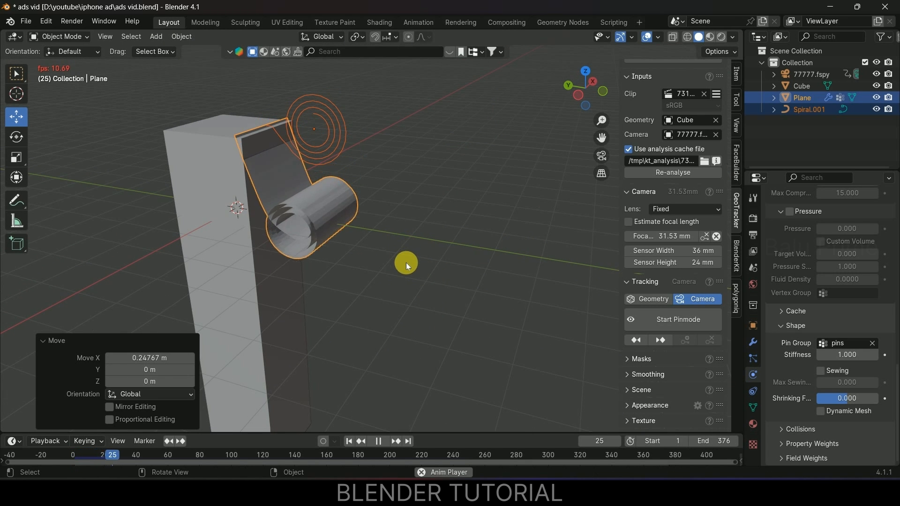
{"action": "key", "text": "space"}
{"action": "middle_click_drag", "start_coordinate": [324, 271], "coordinate": [346, 264]}
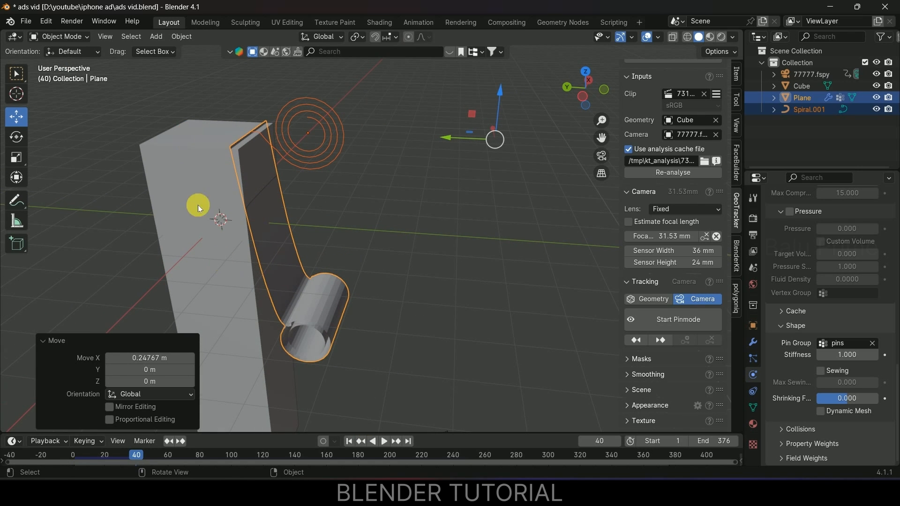
- Add Collision physics to the cube, with Softbody & Cloth friction 2 and inner thickness 0.1
{"action": "left_click", "coordinate": [195, 150]}
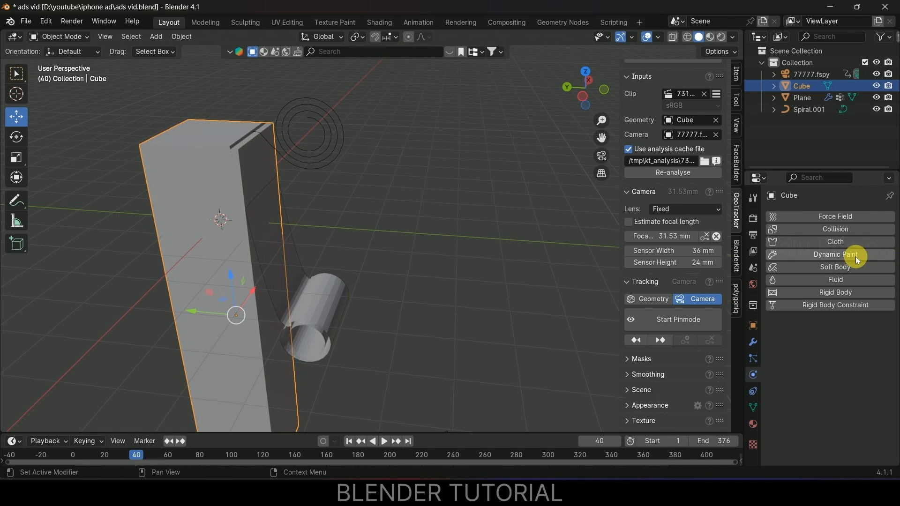
{"action": "left_click", "coordinate": [836, 230]}
{"action": "scroll", "coordinate": [813, 387], "scroll_direction": "down", "scroll_amount": 5}
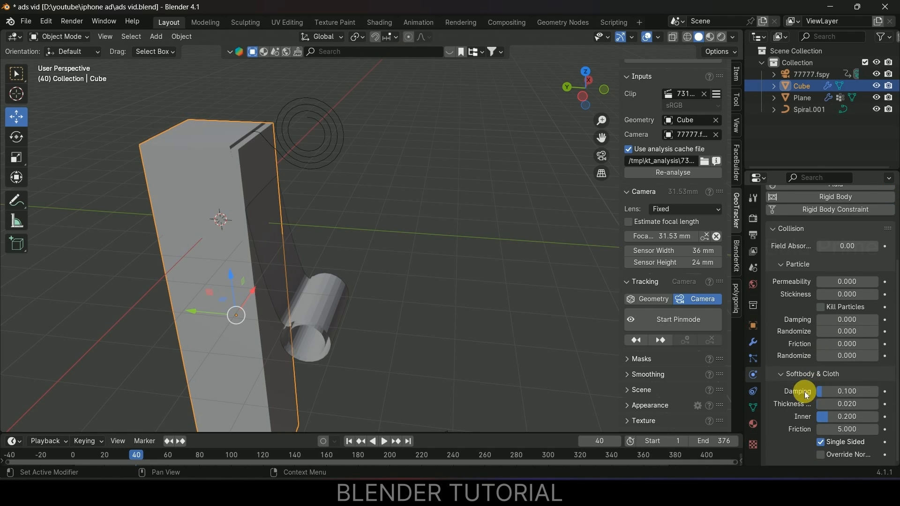
{"action": "double_click", "coordinate": [850, 430]}
{"action": "type", "text": "2"}
{"action": "key", "text": "Return"}
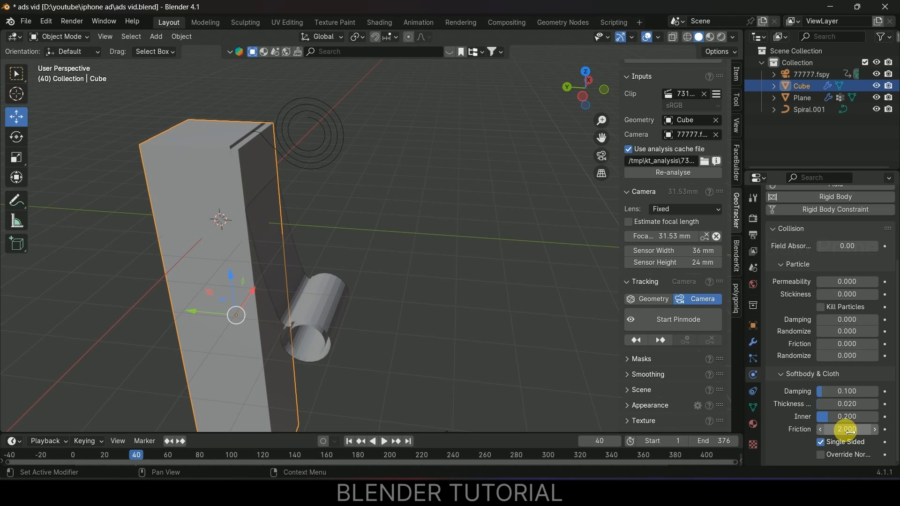
{"action": "double_click", "coordinate": [847, 418]}
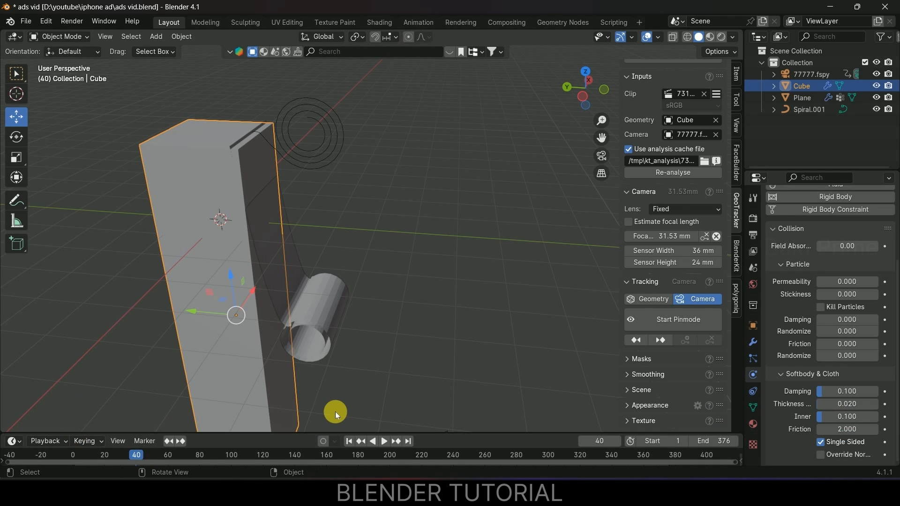
- Return to frame 1 and shade the rolled plane smooth
{"action": "left_click", "coordinate": [349, 442]}
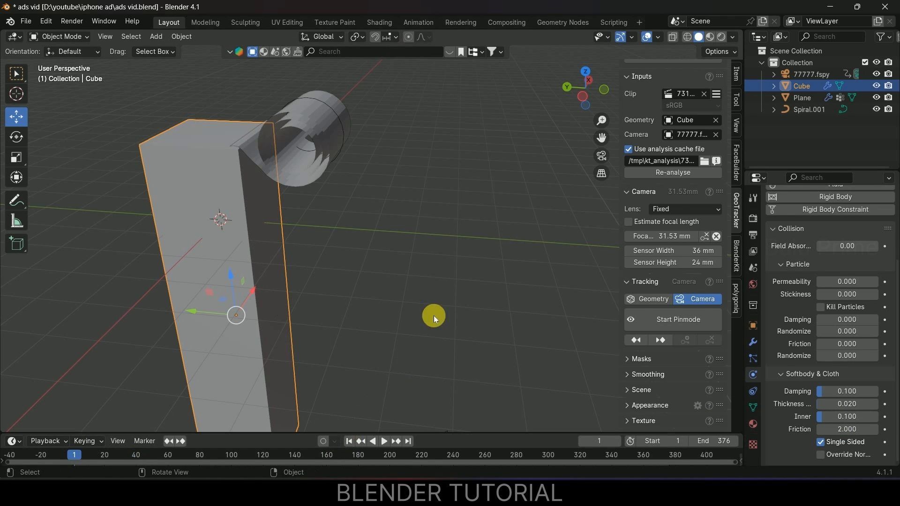
{"action": "left_click", "coordinate": [325, 126]}
{"action": "right_click", "coordinate": [319, 114]}
{"action": "left_click", "coordinate": [319, 115]}
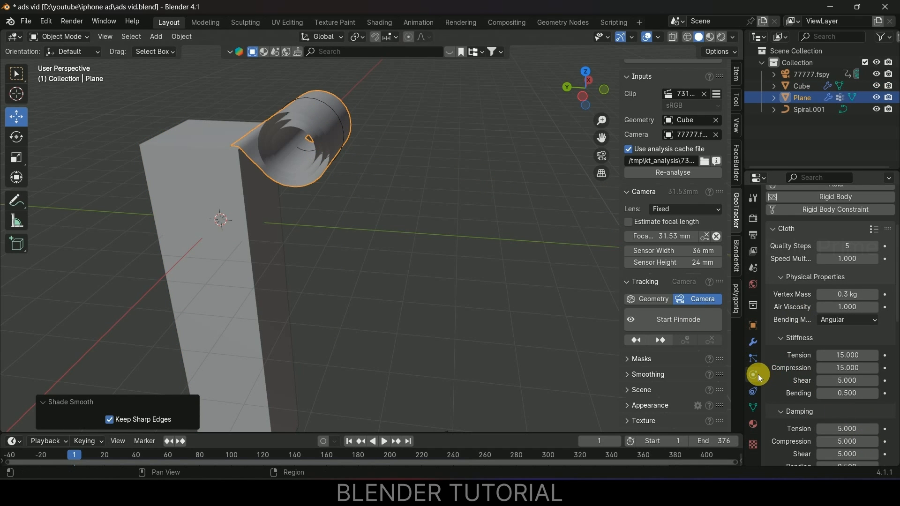
- Enable Self Collisions in the plane's cloth collision settings
{"action": "scroll", "coordinate": [797, 380], "scroll_direction": "down", "scroll_amount": 15}
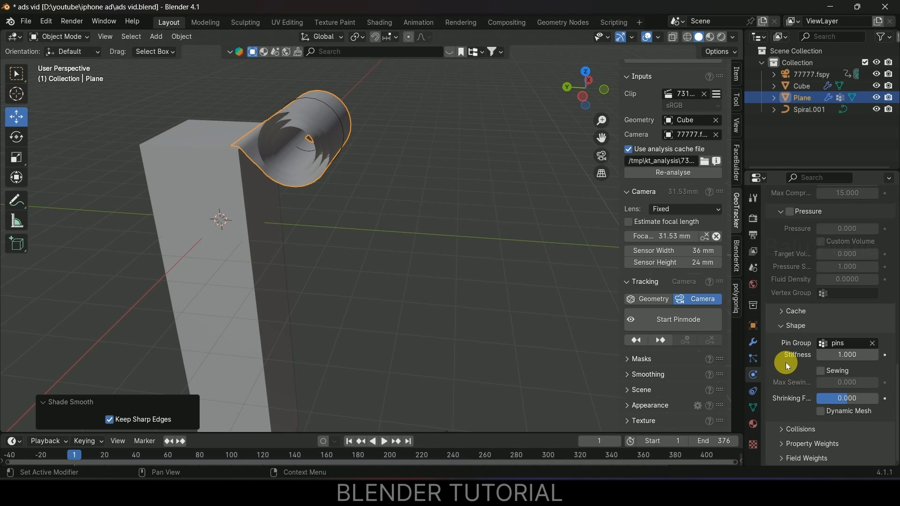
{"action": "left_click", "coordinate": [782, 429]}
{"action": "scroll", "coordinate": [782, 429], "scroll_direction": "down", "scroll_amount": 7}
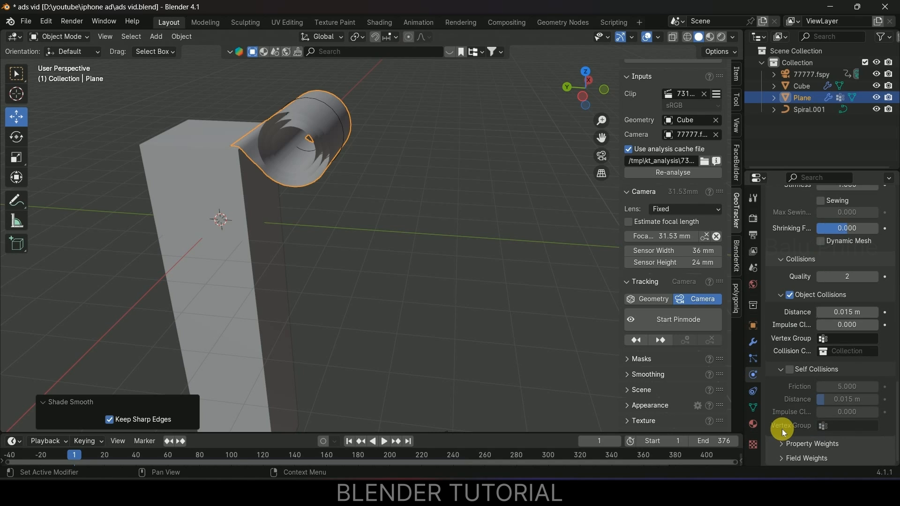
{"action": "left_click", "coordinate": [791, 369]}
- Set the end frame of the plane's cloth simulation cache to 376
{"action": "scroll", "coordinate": [797, 382], "scroll_direction": "up", "scroll_amount": 6}
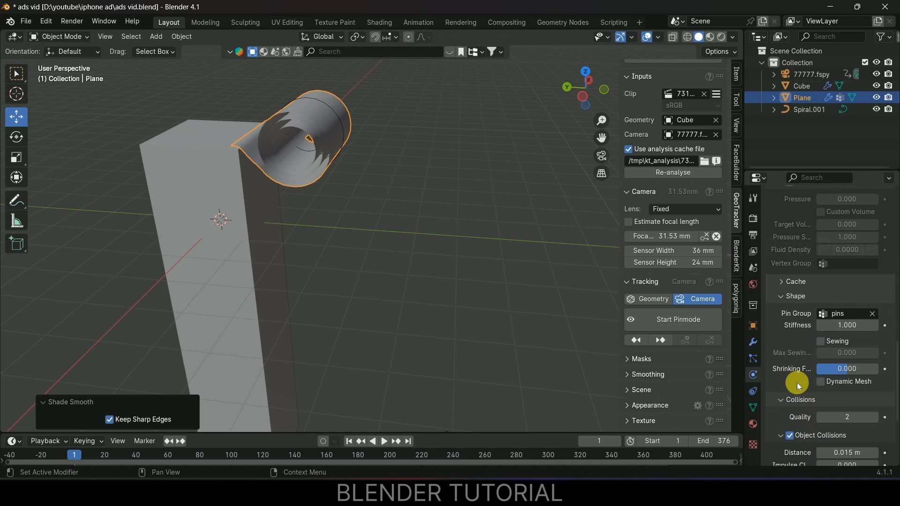
{"action": "scroll", "coordinate": [797, 383], "scroll_direction": "up", "scroll_amount": 2}
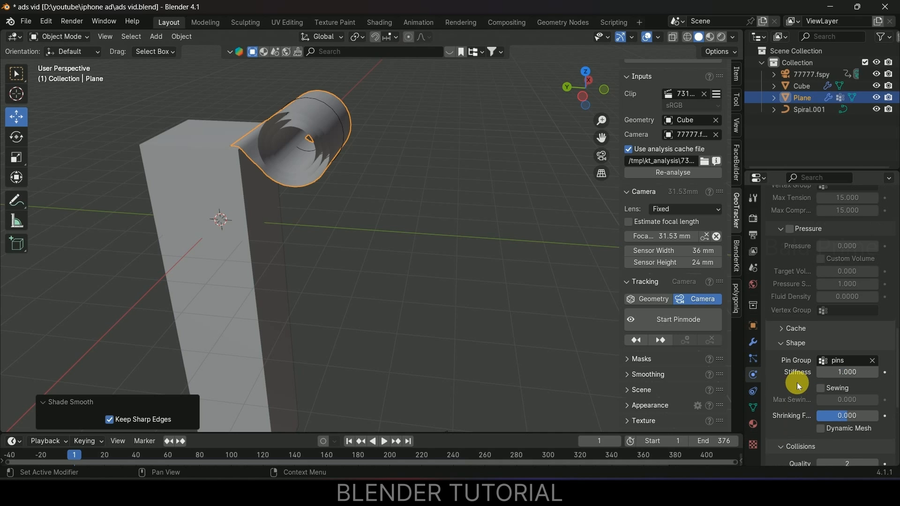
{"action": "left_click", "coordinate": [784, 331]}
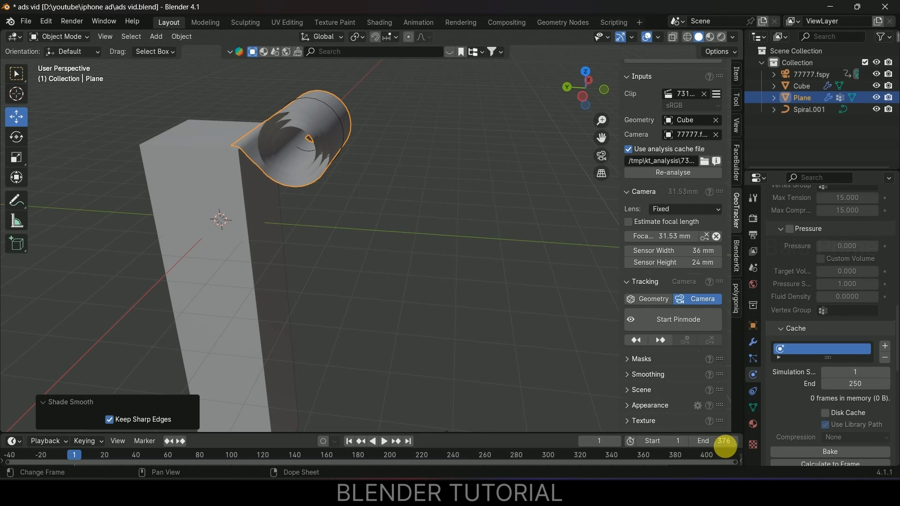
{"action": "left_click", "coordinate": [864, 385]}
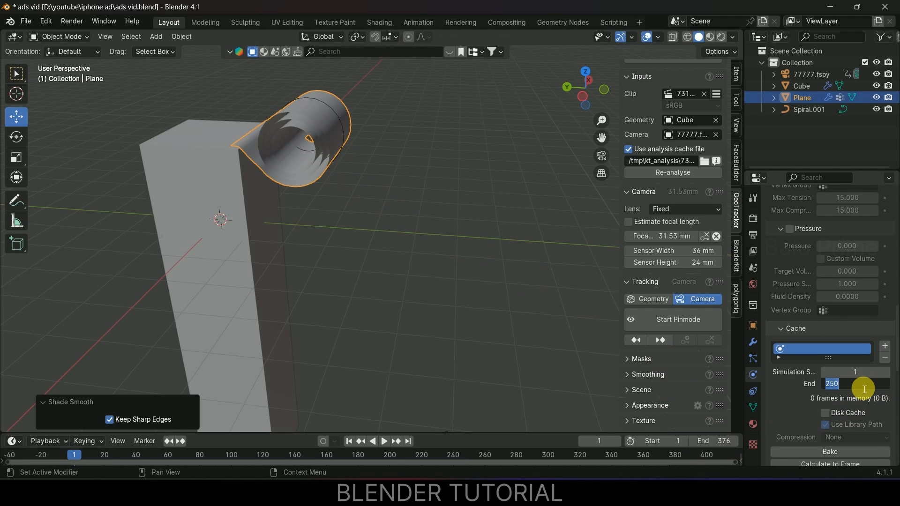
{"action": "key", "text": "Return"}
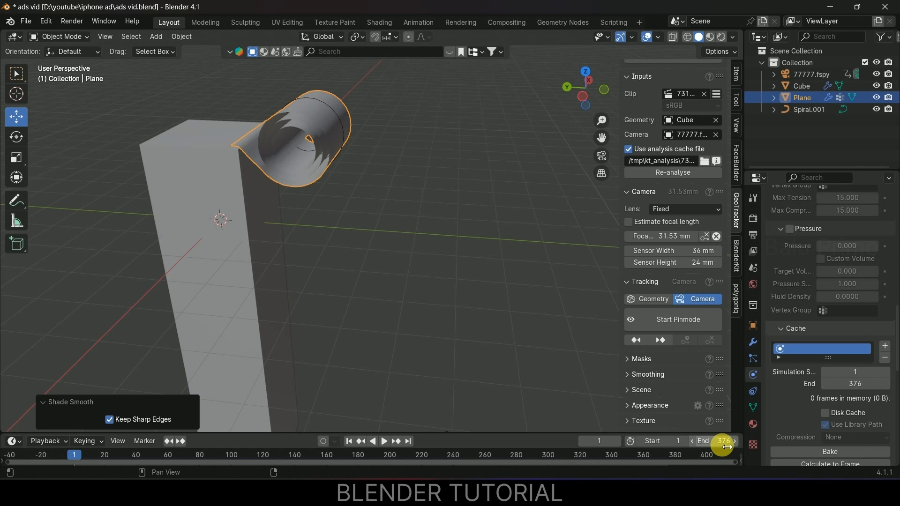
- Play the animation to preview the cloth with collisions enabled, and return to frame 1
{"action": "scroll", "coordinate": [784, 412], "scroll_direction": "up", "scroll_amount": 12}
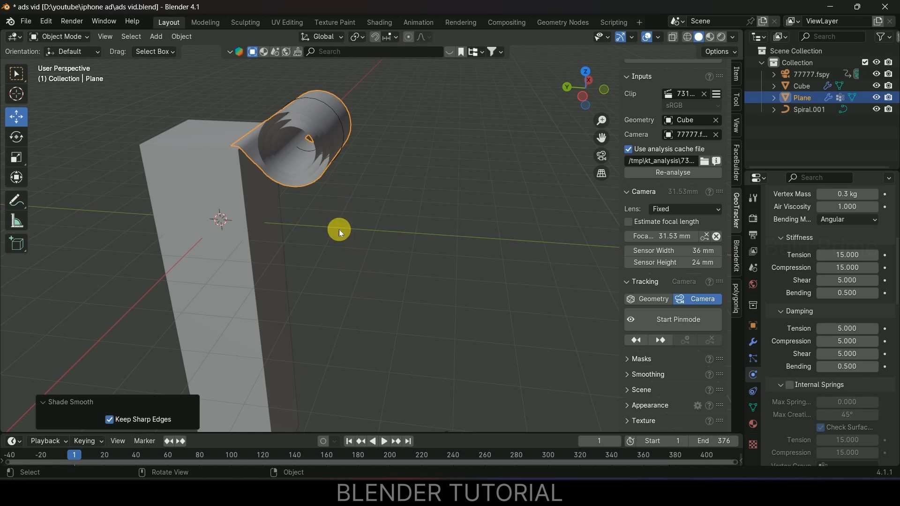
{"action": "left_click", "coordinate": [384, 442]}
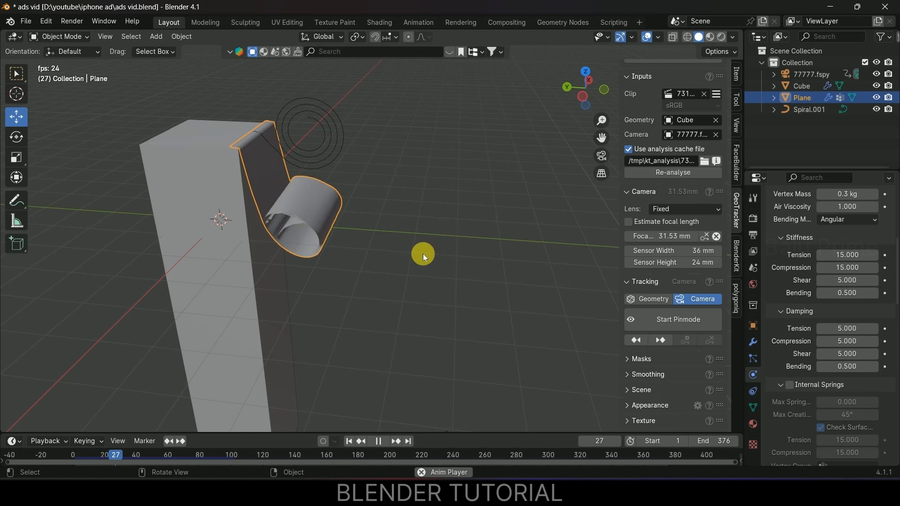
{"action": "left_click", "coordinate": [378, 442]}
{"action": "left_click", "coordinate": [348, 442]}
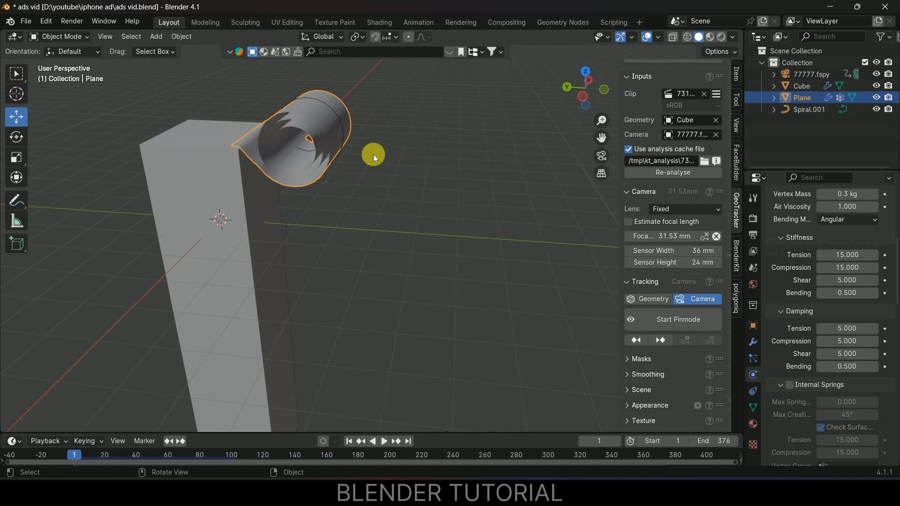
- Set the cloth's vertex mass to 0.5 kg
{"action": "scroll", "coordinate": [802, 316], "scroll_direction": "up", "scroll_amount": 6}
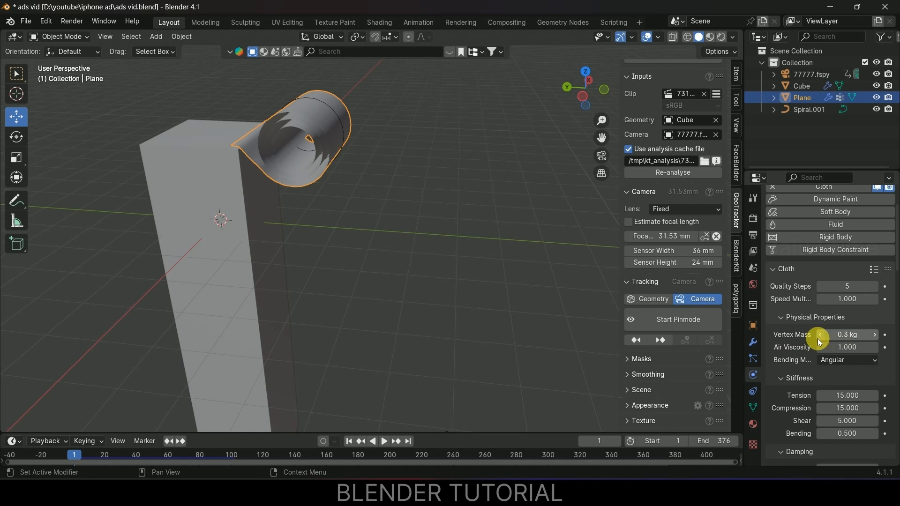
{"action": "left_click", "coordinate": [848, 339]}
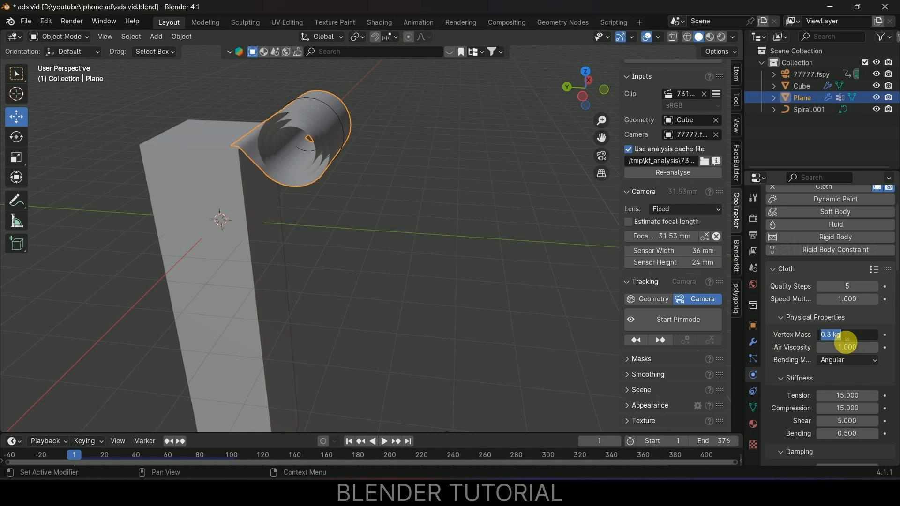
{"action": "type", "text": ".5"}
{"action": "key", "text": "Return"}
- Play the animation to preview the heavier cloth unrolling, check it in camera view, and return to frame 1
{"action": "middle_click_drag", "start_coordinate": [531, 275], "coordinate": [495, 271]}
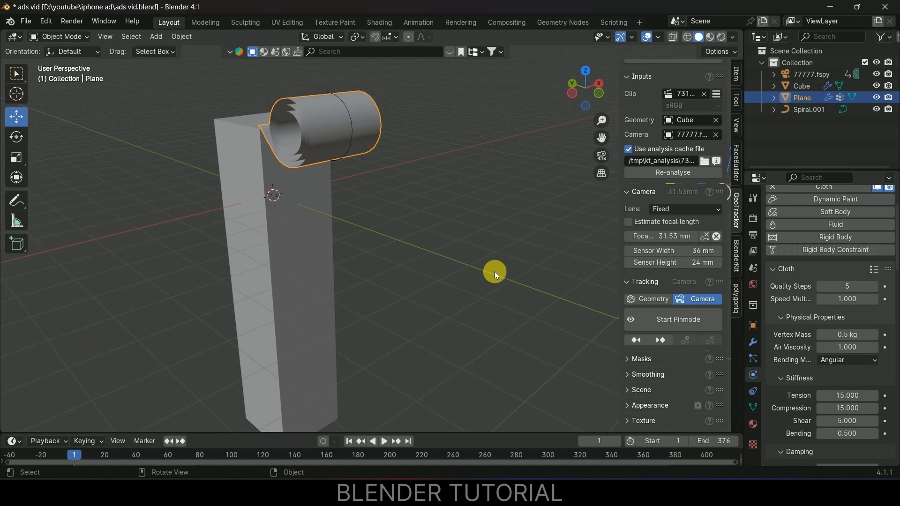
{"action": "key", "text": "space"}
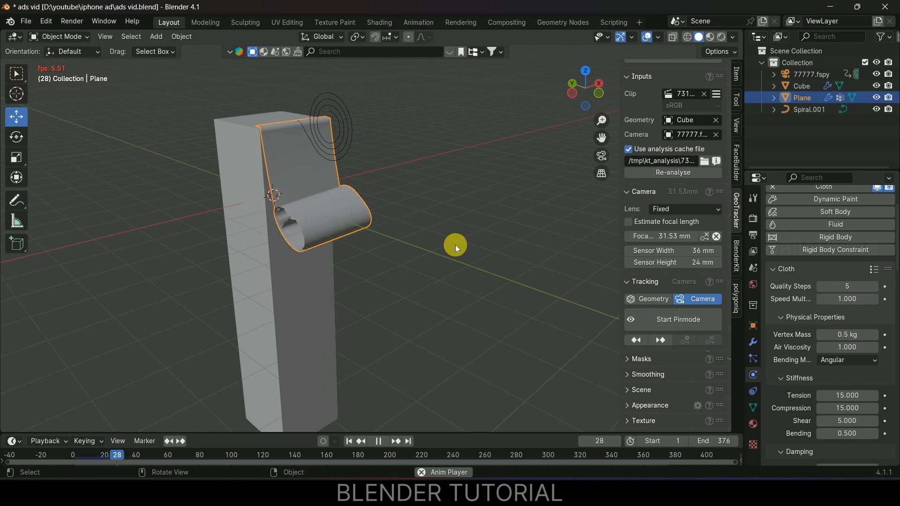
{"action": "scroll", "coordinate": [455, 245], "scroll_direction": "down", "scroll_amount": 1}
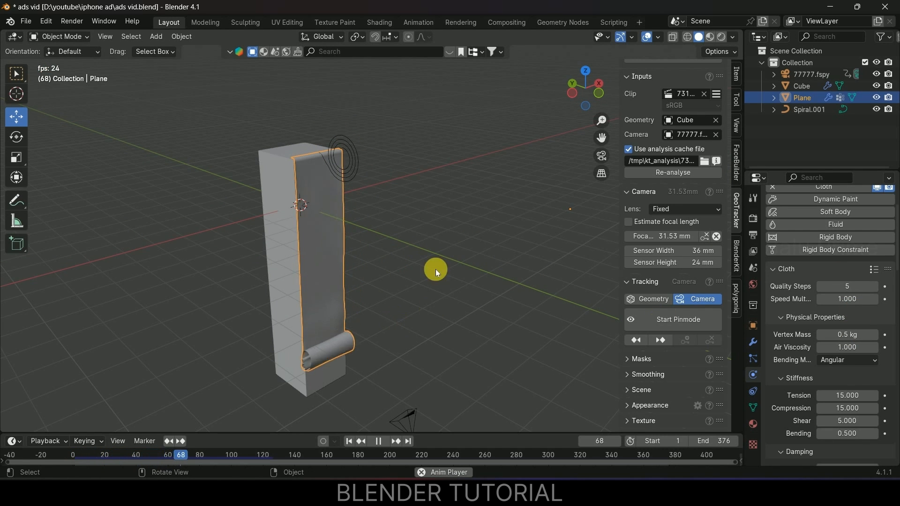
{"action": "key", "text": "space"}
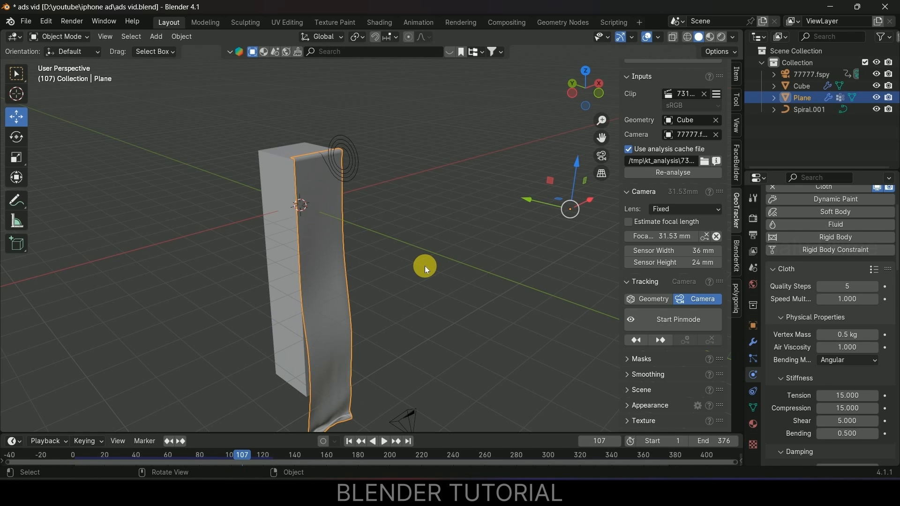
{"action": "key", "text": "KP_0"}
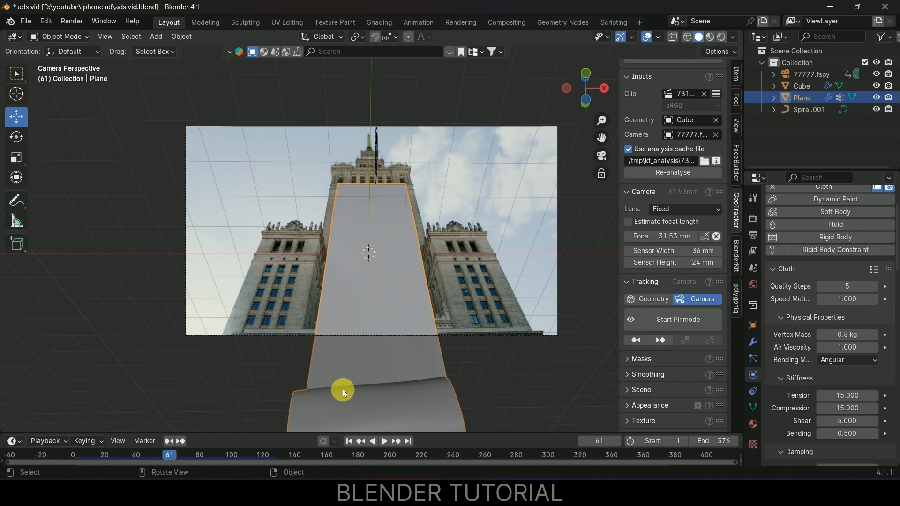
{"action": "left_click", "coordinate": [349, 441]}
- Shorten the plane by deleting the vertices of the upper part of its mesh, selected in top view
{"action": "middle_click_drag", "start_coordinate": [361, 384], "coordinate": [305, 189]}
{"action": "key", "text": "Tab"}
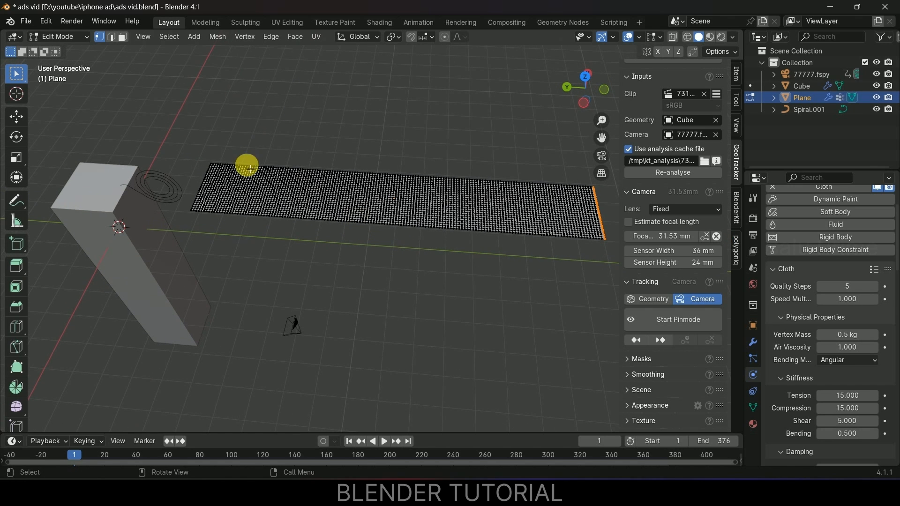
{"action": "key", "text": "KP_7"}
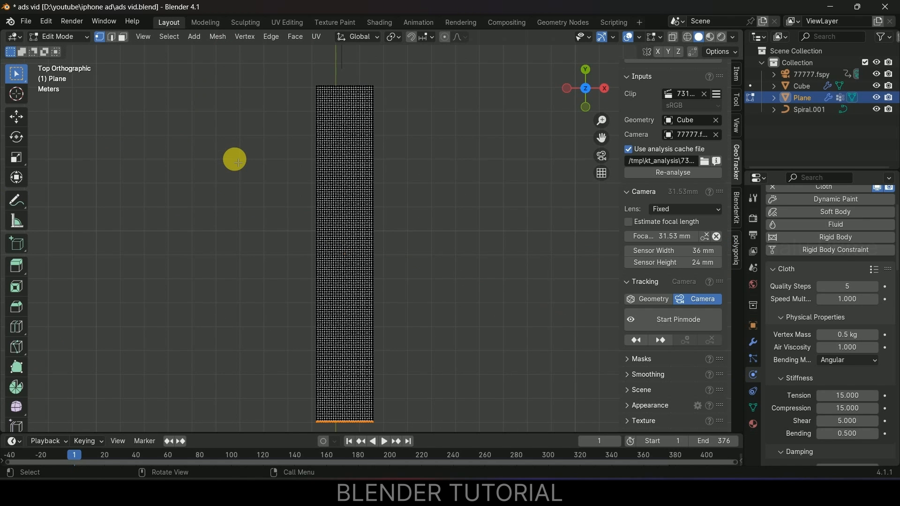
{"action": "left_click_drag", "start_coordinate": [254, 71], "coordinate": [475, 181]}
{"action": "scroll", "coordinate": [475, 181], "scroll_direction": "up", "scroll_amount": 4}
{"action": "middle_click_drag", "start_coordinate": [471, 151], "coordinate": [473, 274], "text": "shift"}
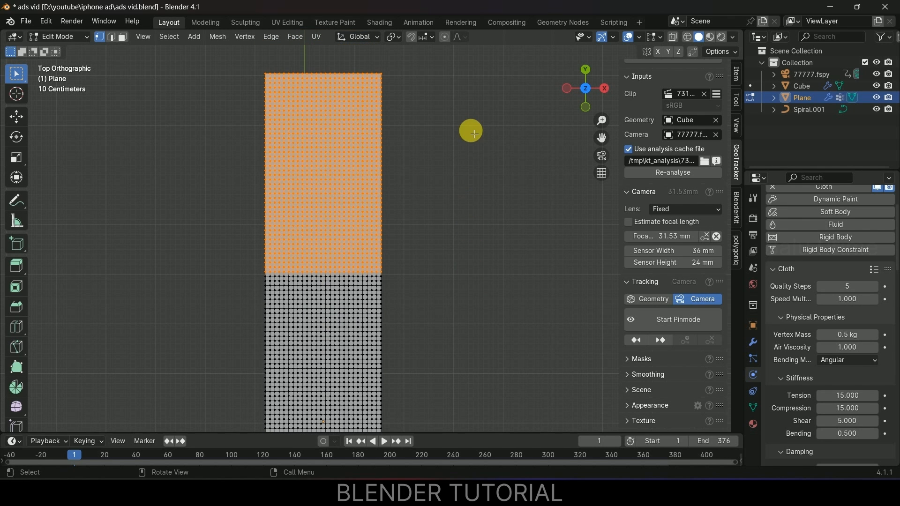
{"action": "key", "text": "x"}
{"action": "left_click", "coordinate": [472, 144]}
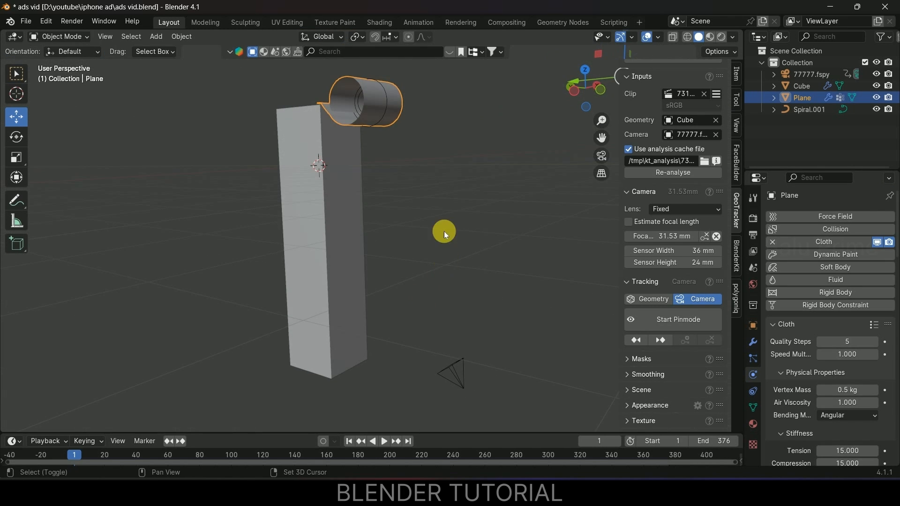
- Play the shortened cloth's simulation in perspective and camera view, and return to frame 1
{"action": "middle_click_drag", "start_coordinate": [444, 231], "coordinate": [388, 282], "text": "shift"}
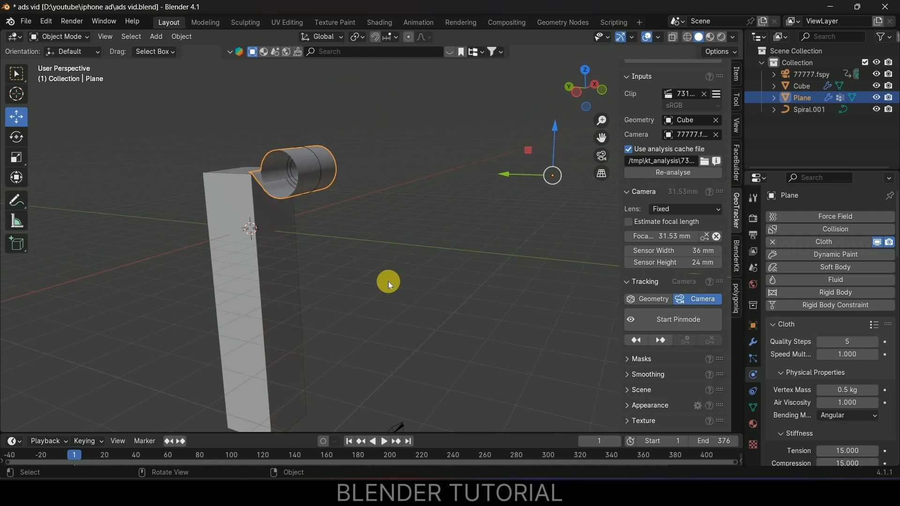
{"action": "key", "text": "space"}
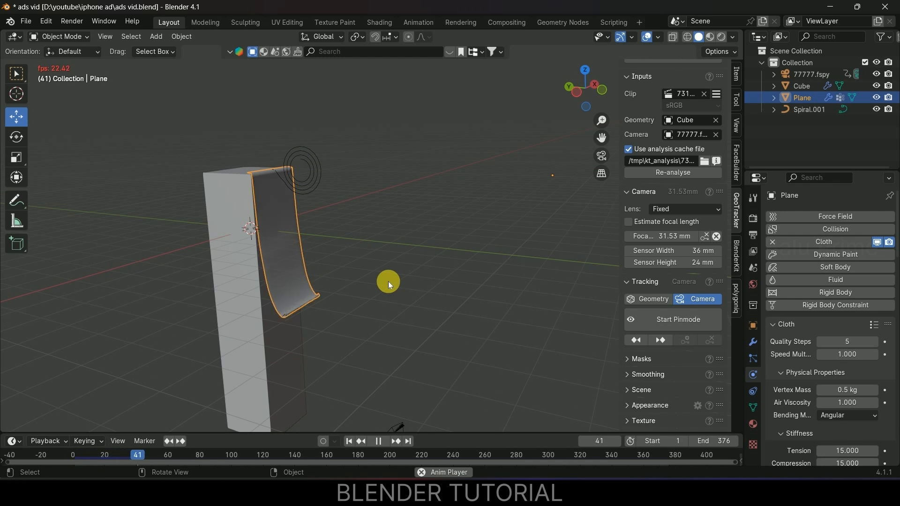
{"action": "key", "text": "KP_0"}
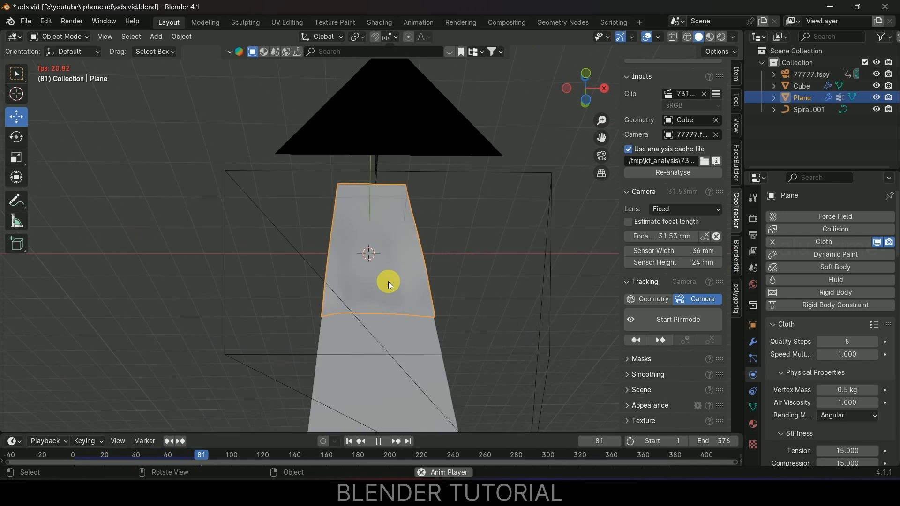
{"action": "key", "text": "space"}
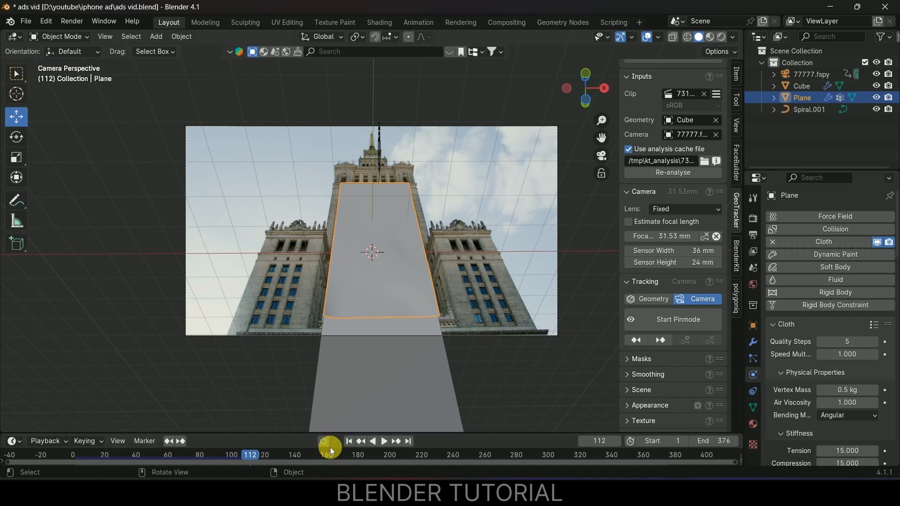
{"action": "left_click", "coordinate": [350, 442]}
- Move the cloth plane about 9.64 m along Y toward the building and briefly play the simulation
{"action": "middle_click_drag", "start_coordinate": [338, 274], "coordinate": [323, 299]}
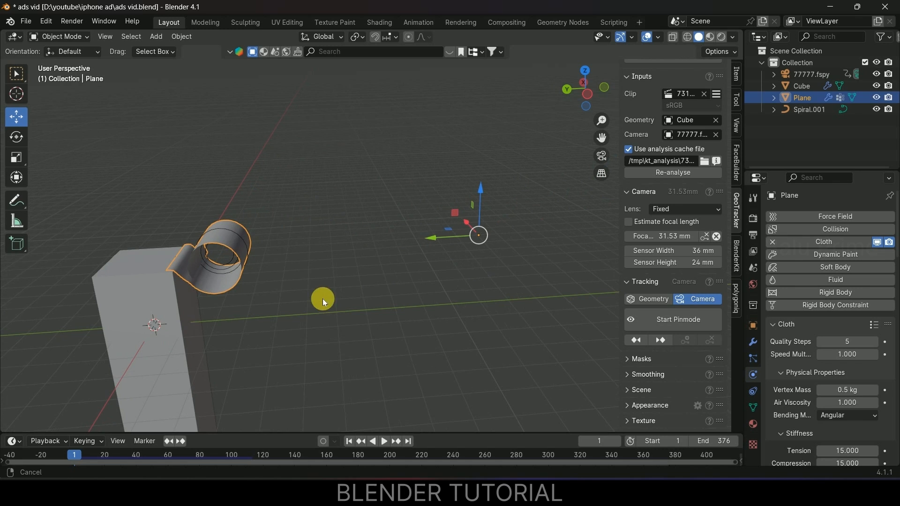
{"action": "left_click_drag", "start_coordinate": [435, 237], "coordinate": [148, 278]}
{"action": "scroll", "coordinate": [278, 306], "scroll_direction": "up", "scroll_amount": 4}
{"action": "middle_click_drag", "start_coordinate": [192, 269], "coordinate": [300, 248]}
{"action": "key", "text": "space"}
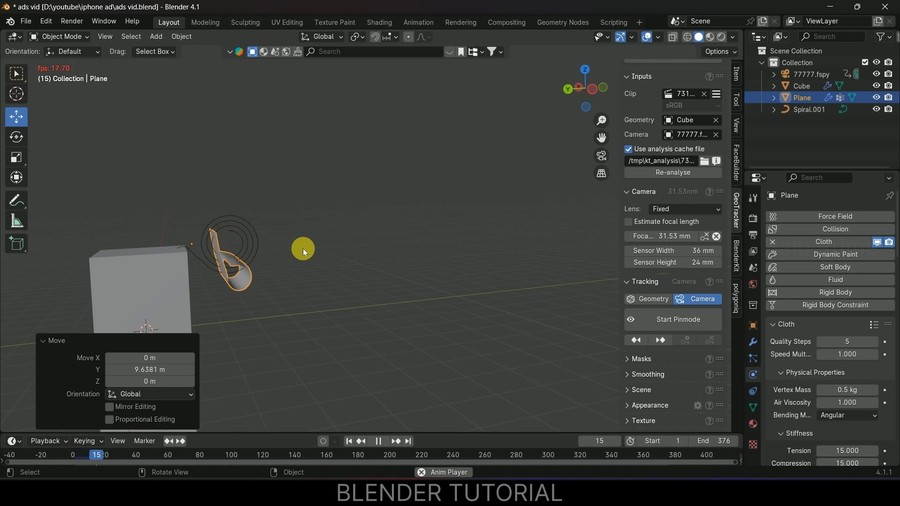
{"action": "key", "text": "space"}
{"action": "middle_click_drag", "start_coordinate": [264, 249], "coordinate": [258, 249]}
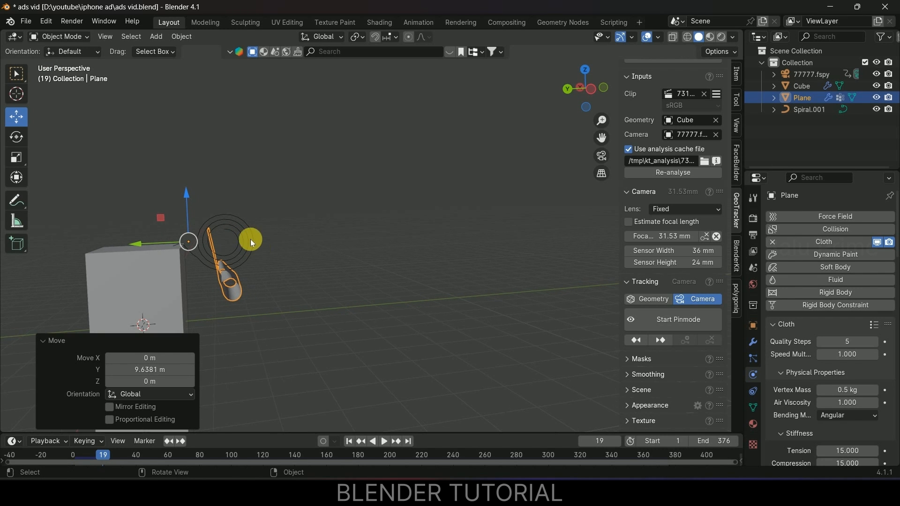
- Return to frame 1 and shift the plane and spiral along Y and downward to fit the roll against the building's top edge
{"action": "left_click_drag", "start_coordinate": [208, 209], "coordinate": [317, 311]}
{"action": "scroll", "coordinate": [319, 311], "scroll_direction": "up", "scroll_amount": 1}
{"action": "middle_click_drag", "start_coordinate": [336, 266], "coordinate": [436, 229], "text": "shift"}
{"action": "left_click_drag", "start_coordinate": [206, 212], "coordinate": [183, 218]}
{"action": "right_click", "coordinate": [183, 219]}
{"action": "left_click", "coordinate": [350, 442]}
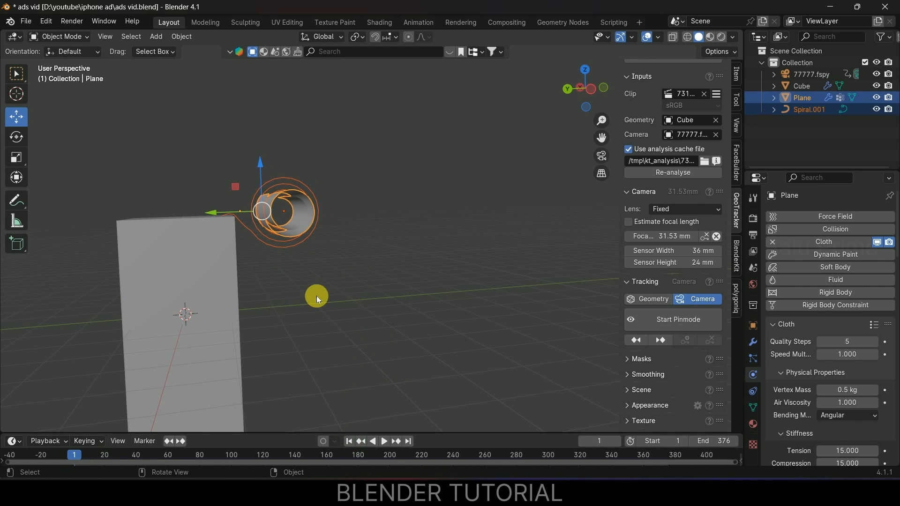
{"action": "left_click_drag", "start_coordinate": [208, 211], "coordinate": [183, 209]}
{"action": "left_click_drag", "start_coordinate": [236, 165], "coordinate": [235, 183]}
{"action": "scroll", "coordinate": [300, 225], "scroll_direction": "up", "scroll_amount": 1}
{"action": "scroll", "coordinate": [300, 225], "scroll_direction": "up", "scroll_amount": 2}
{"action": "middle_click_drag", "start_coordinate": [415, 226], "coordinate": [343, 217], "text": "shift"}
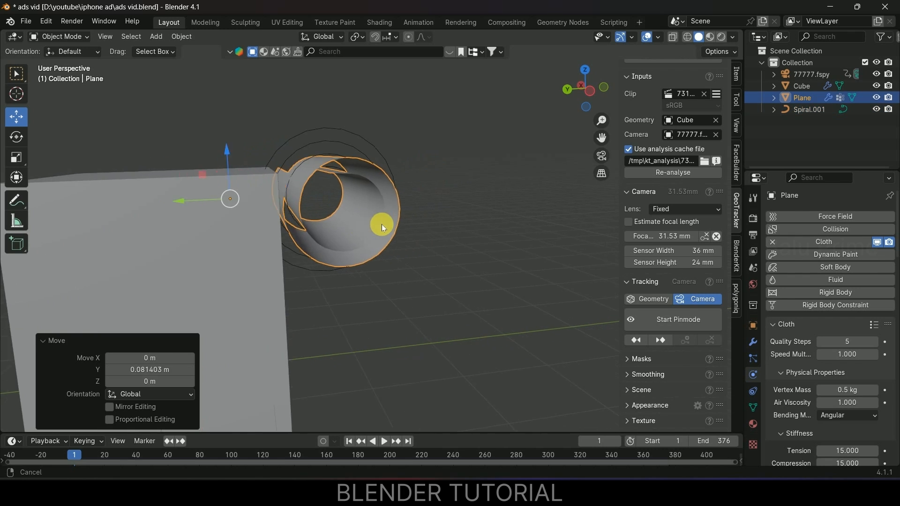
- Delete the spiral curve's straight lead-in and outer turns, keeping only the inner turns
{"action": "scroll", "coordinate": [343, 217], "scroll_direction": "up", "scroll_amount": 2}
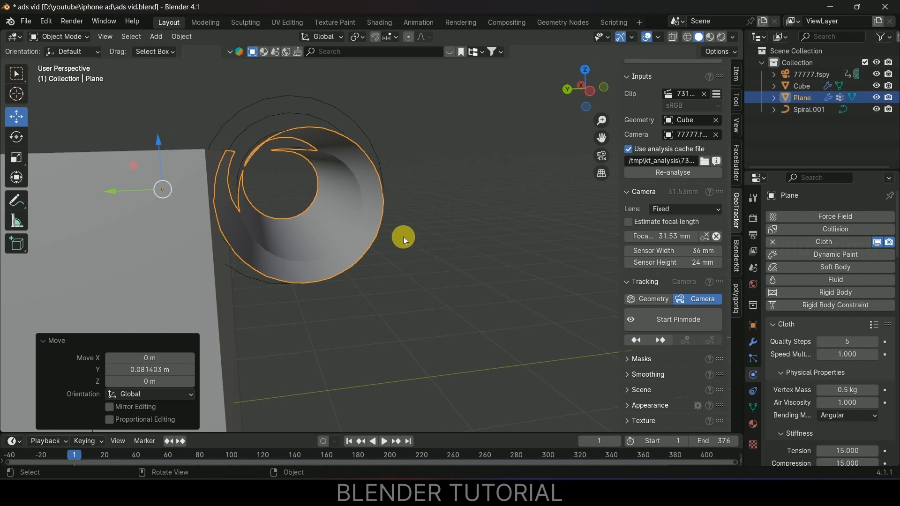
{"action": "mouse_move", "coordinate": [261, 168]}
{"action": "middle_mouse_down"}
{"action": "mouse_move", "coordinate": [294, 187]}
{"action": "mouse_move", "coordinate": [273, 167]}
{"action": "middle_mouse_up"}
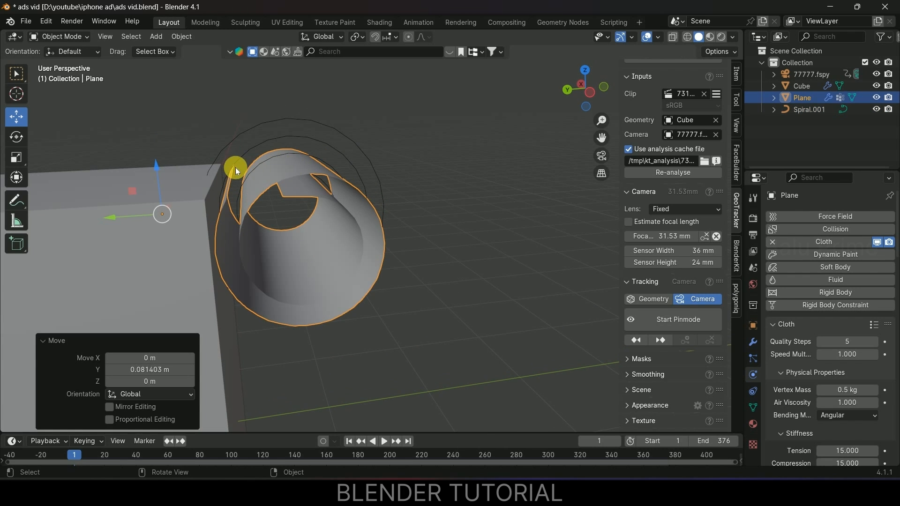
{"action": "left_click", "coordinate": [241, 131]}
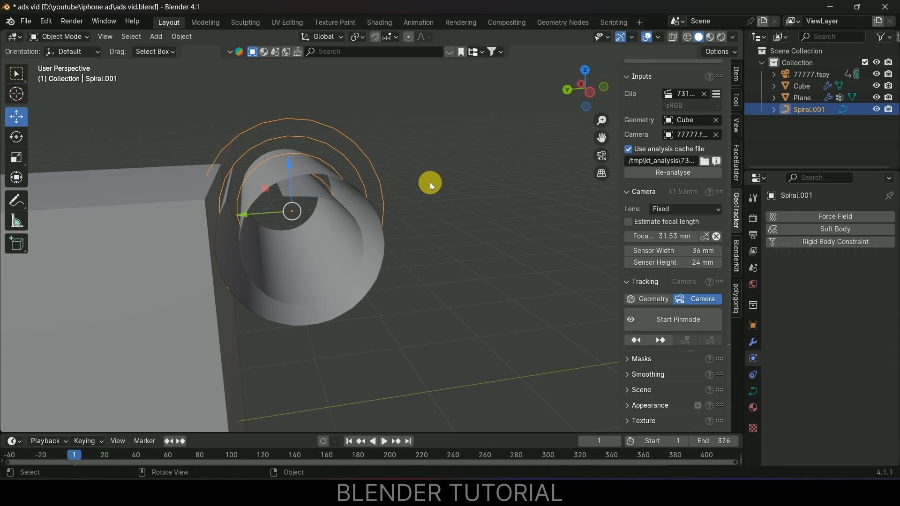
{"action": "key", "text": "Tab"}
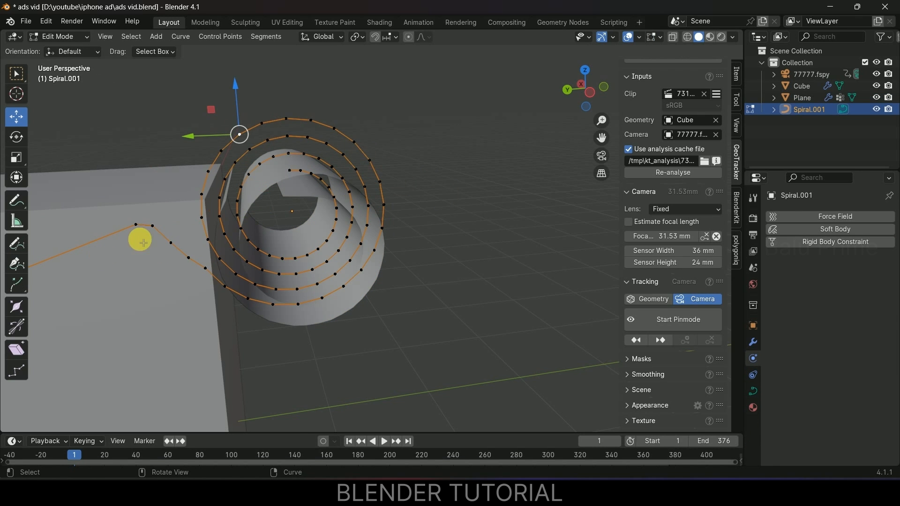
{"action": "scroll", "coordinate": [144, 249], "scroll_direction": "down", "scroll_amount": 3}
{"action": "left_click", "coordinate": [188, 273]}
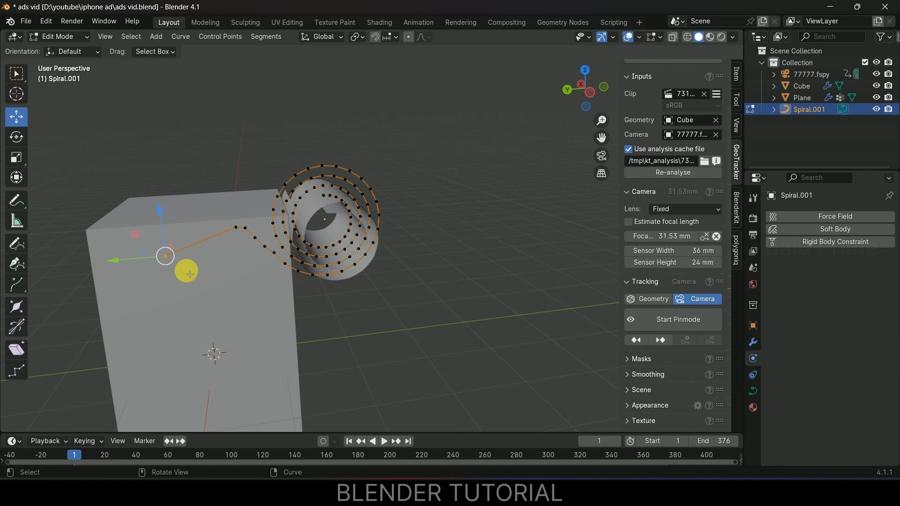
{"action": "key", "text": "ctrl+KP_Add"}
{"action": "key", "text": "ctrl+KP_Add"}
{"action": "key", "text": "ctrl+KP_Add"}
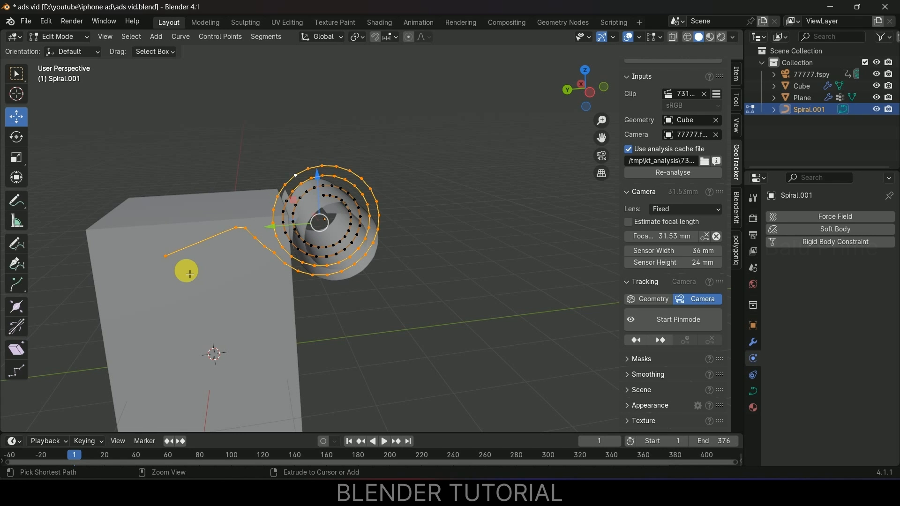
{"action": "key", "text": "x"}
{"action": "left_click", "coordinate": [187, 269]}
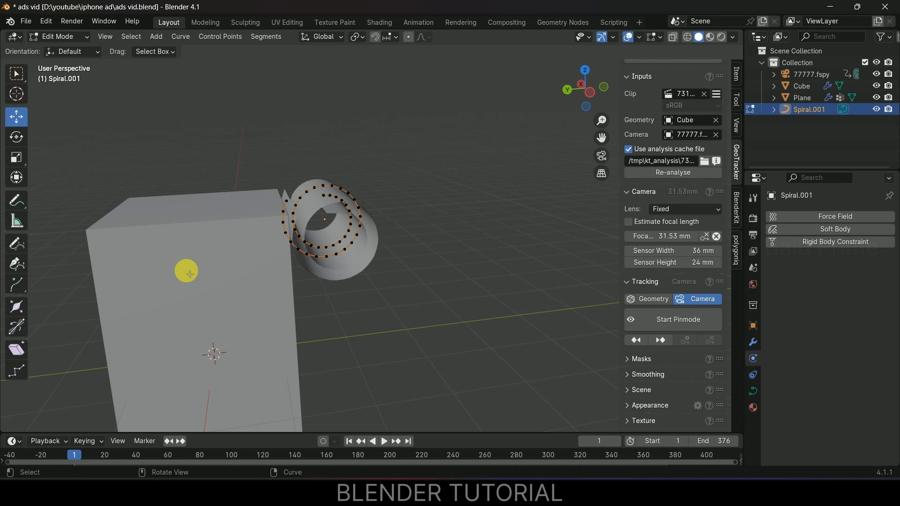
- Move the spiral's outer end point about 0.23 m along Y and slightly up, and nudge the plane and spiral about 0.03 m along Y
{"action": "scroll", "coordinate": [243, 243], "scroll_direction": "up", "scroll_amount": 1}
{"action": "mouse_move", "coordinate": [238, 222]}
{"action": "middle_mouse_down"}
{"action": "mouse_move", "coordinate": [230, 212]}
{"action": "mouse_move", "coordinate": [243, 224]}
{"action": "middle_mouse_up"}
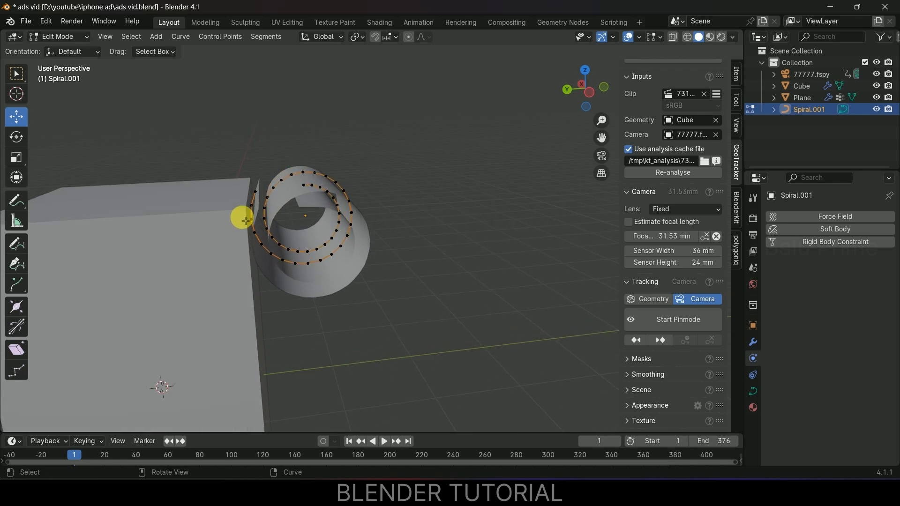
{"action": "left_click", "coordinate": [256, 193]}
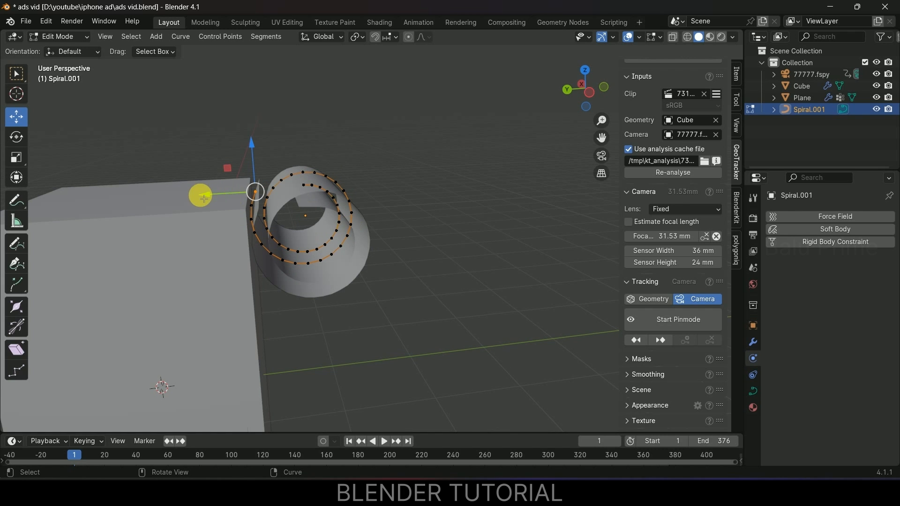
{"action": "scroll", "coordinate": [204, 199], "scroll_direction": "up", "scroll_amount": 1}
{"action": "left_click_drag", "start_coordinate": [171, 189], "coordinate": [143, 191]}
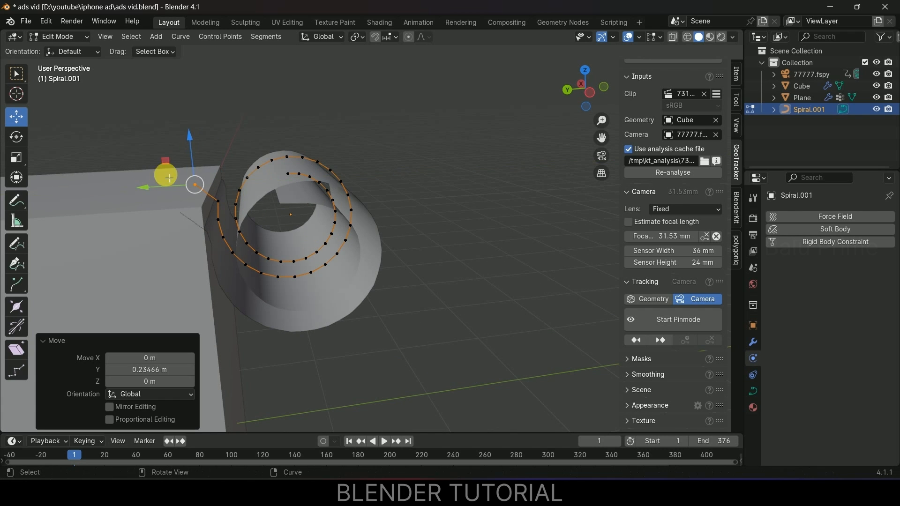
{"action": "left_click_drag", "start_coordinate": [193, 140], "coordinate": [192, 133]}
{"action": "left_click_drag", "start_coordinate": [195, 215], "coordinate": [196, 214]}
- Play the unrolling with the trimmed spiral, and inspect the hanging cloth in camera and perspective views
{"action": "middle_click_drag", "start_coordinate": [437, 226], "coordinate": [376, 227]}
{"action": "key", "text": "space"}
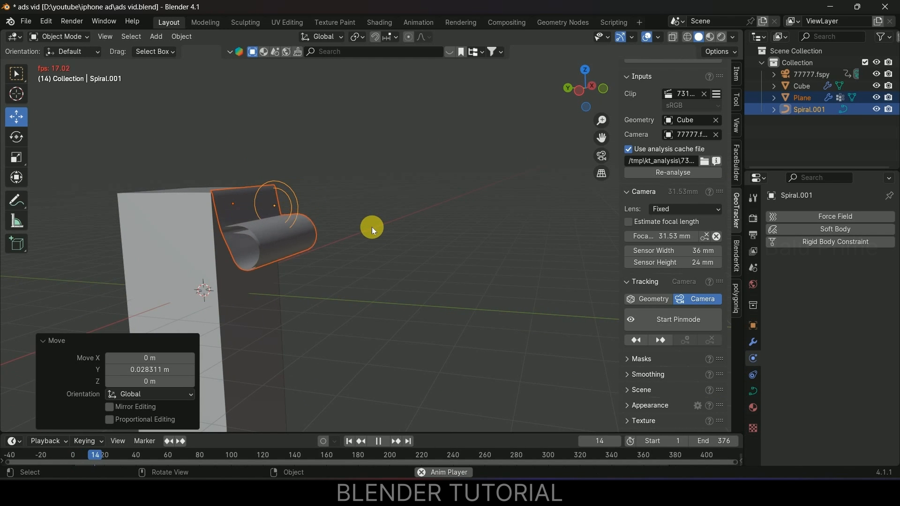
{"action": "middle_click_drag", "start_coordinate": [379, 249], "coordinate": [381, 252]}
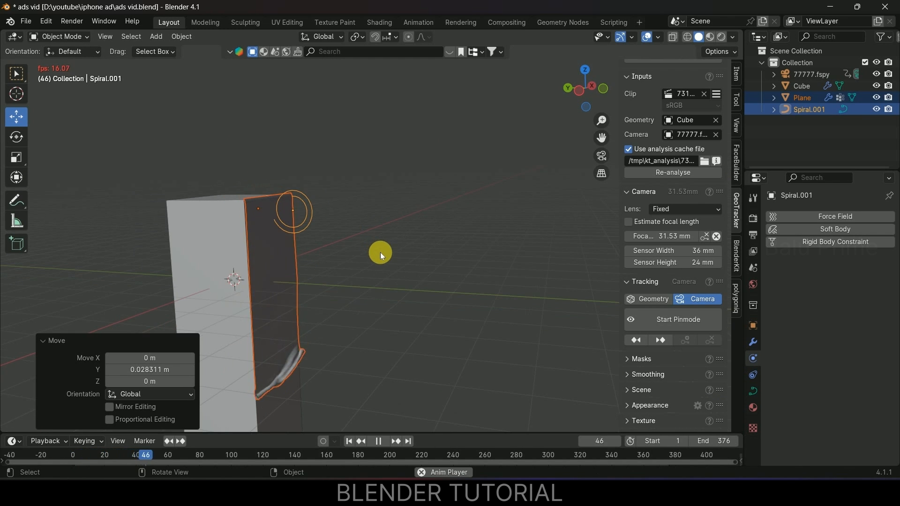
{"action": "key", "text": "space"}
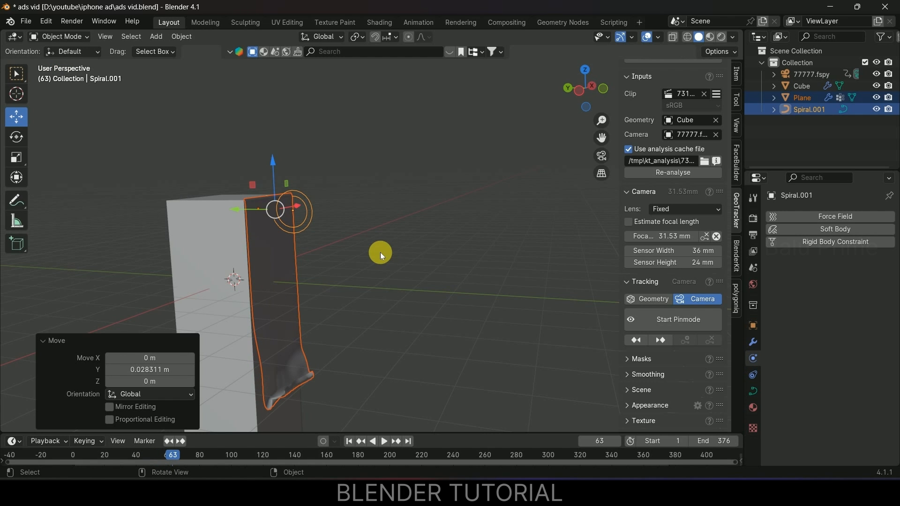
{"action": "key", "text": "KP_0"}
{"action": "middle_click_drag", "start_coordinate": [375, 295], "coordinate": [418, 289]}
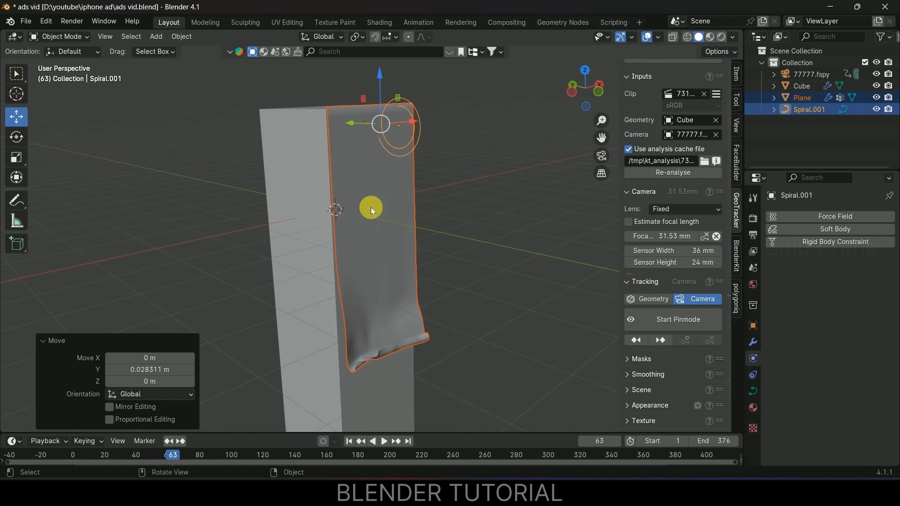
- Select the unrolled plane, save the file, and bake the plane's cloth simulation cache
{"action": "left_click", "coordinate": [377, 235]}
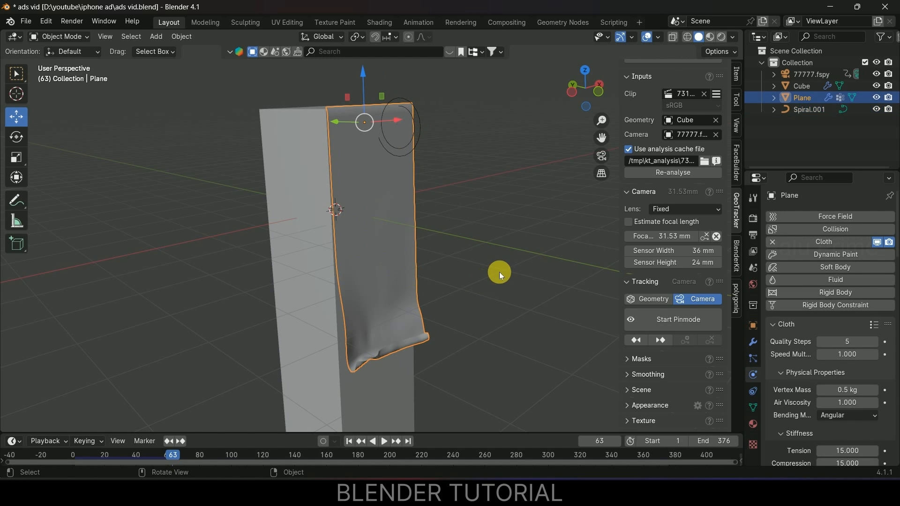
{"action": "key", "text": "ctrl+s"}
{"action": "middle_click_drag", "start_coordinate": [443, 276], "coordinate": [394, 252], "text": "shift"}
{"action": "scroll", "coordinate": [797, 361], "scroll_direction": "down", "scroll_amount": 9}
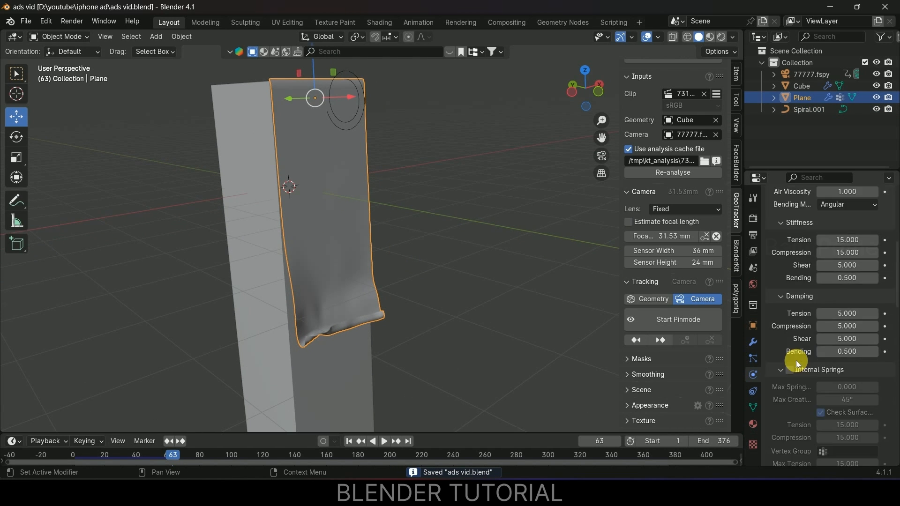
{"action": "scroll", "coordinate": [795, 361], "scroll_direction": "down", "scroll_amount": 15}
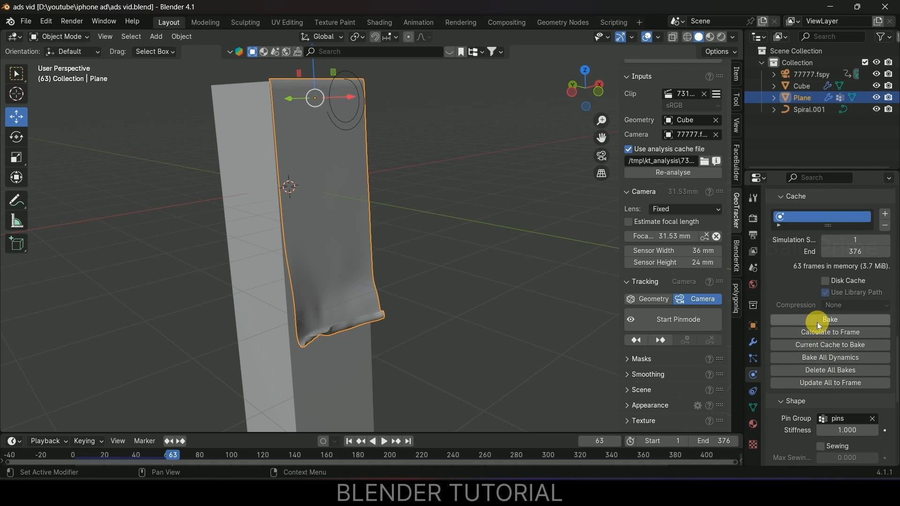
{"action": "left_click", "coordinate": [818, 321]}
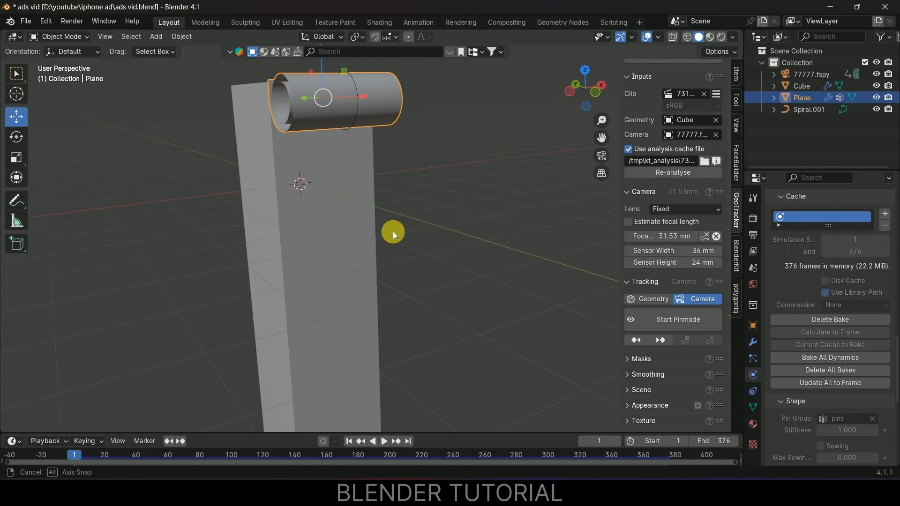
- Play the baked cloth animation in the camera view, and inspect the unrolled banner from the side
{"action": "middle_click_drag", "start_coordinate": [393, 232], "coordinate": [404, 240]}
{"action": "key", "text": "KP_0"}
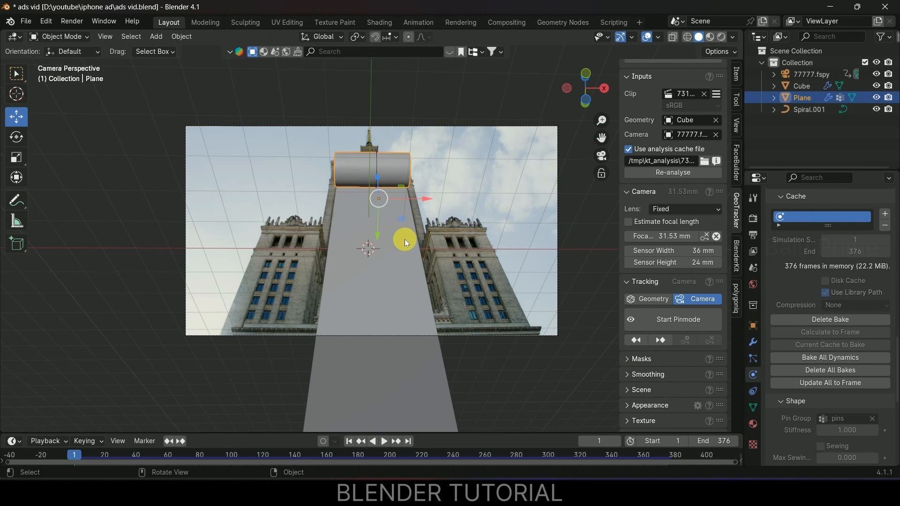
{"action": "key", "text": "space"}
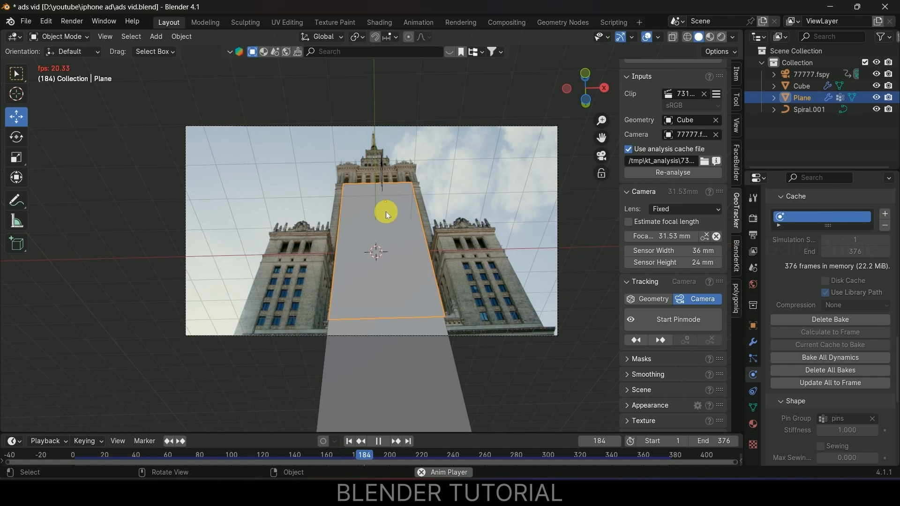
{"action": "key", "text": "space"}
{"action": "middle_click_drag", "start_coordinate": [328, 292], "coordinate": [564, 125]}
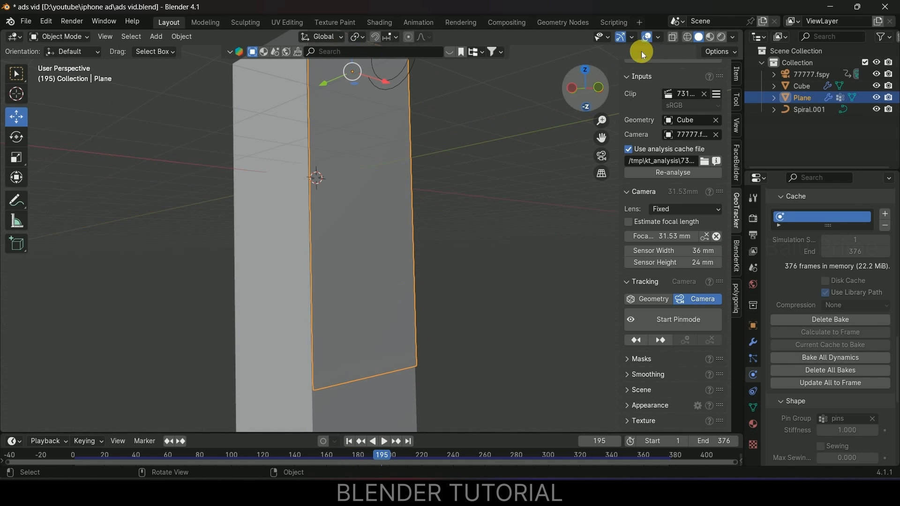
- Switch to material preview shading and create a new material for the plane in the Shading workspace
{"action": "left_click", "coordinate": [710, 37]}
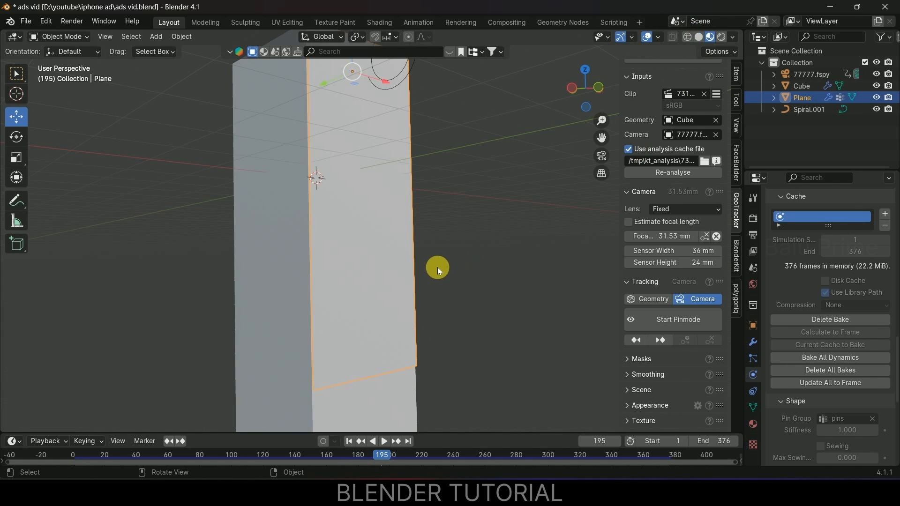
{"action": "mouse_move", "coordinate": [409, 200]}
{"action": "middle_mouse_down", "text": "shift"}
{"action": "mouse_move", "coordinate": [406, 246]}
{"action": "mouse_move", "coordinate": [419, 293]}
{"action": "mouse_move", "coordinate": [364, 220]}
{"action": "middle_mouse_up", "text": "shift"}
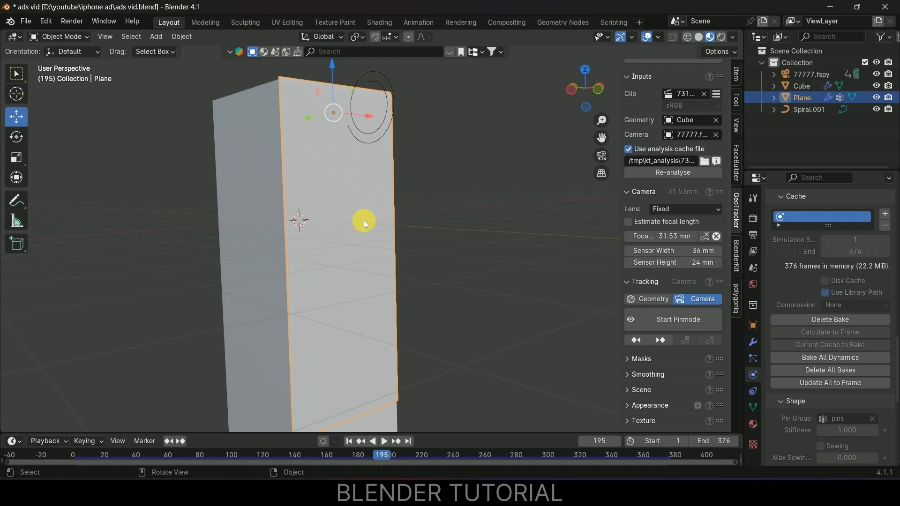
{"action": "left_click", "coordinate": [379, 24]}
{"action": "mouse_move", "coordinate": [467, 233]}
{"action": "middle_mouse_down"}
{"action": "mouse_move", "coordinate": [598, 218]}
{"action": "mouse_move", "coordinate": [539, 220]}
{"action": "mouse_move", "coordinate": [505, 193]}
{"action": "middle_mouse_up"}
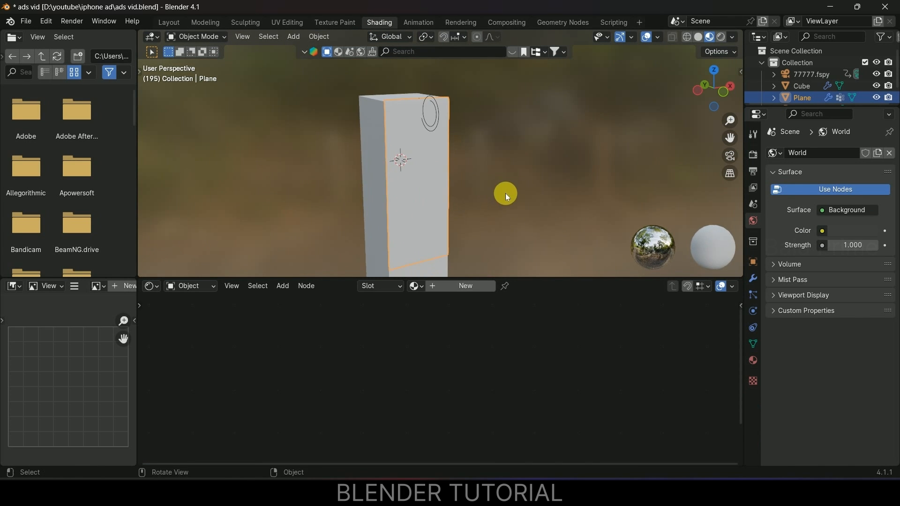
{"action": "left_click", "coordinate": [462, 288]}
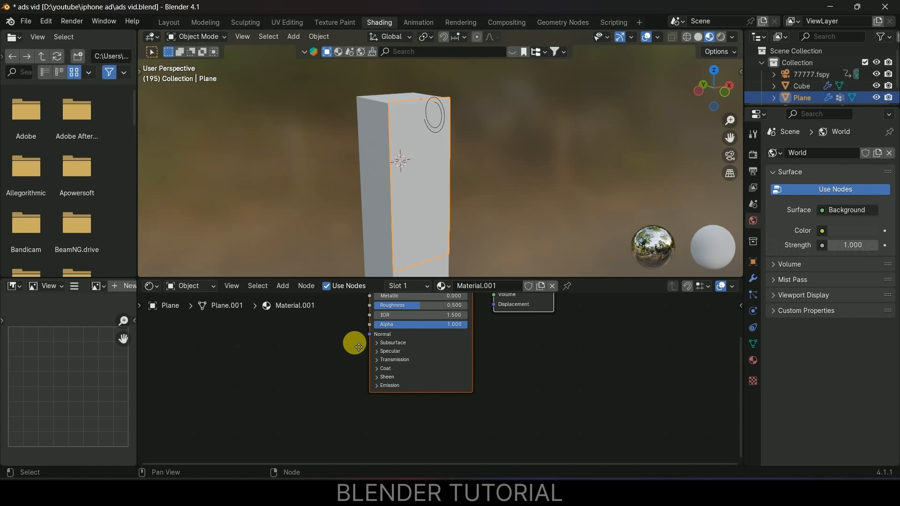
{"action": "middle_click_drag", "start_coordinate": [394, 415], "coordinate": [386, 404]}
{"action": "left_click", "coordinate": [356, 378]}
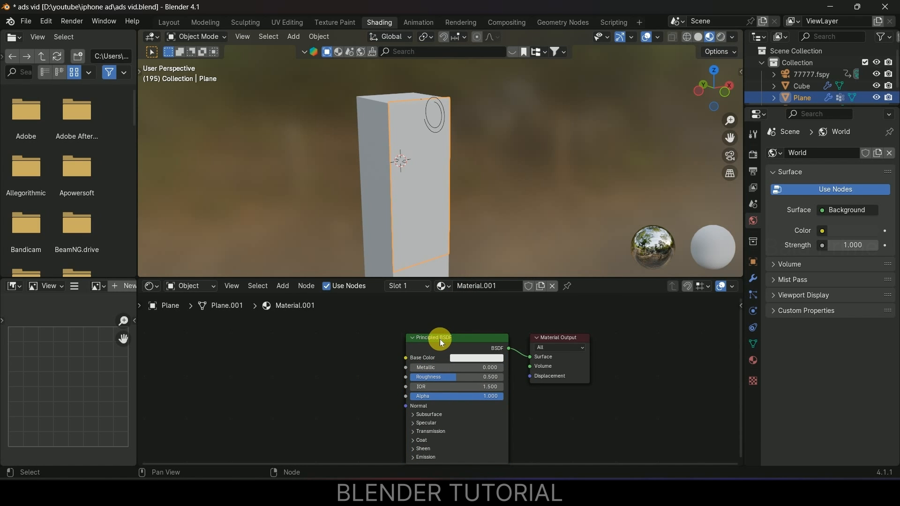
- Add linked Texture Coordinate, Mapping and Image Texture nodes to the Principled BSDF with Node Wrangler
{"action": "left_click", "coordinate": [440, 339]}
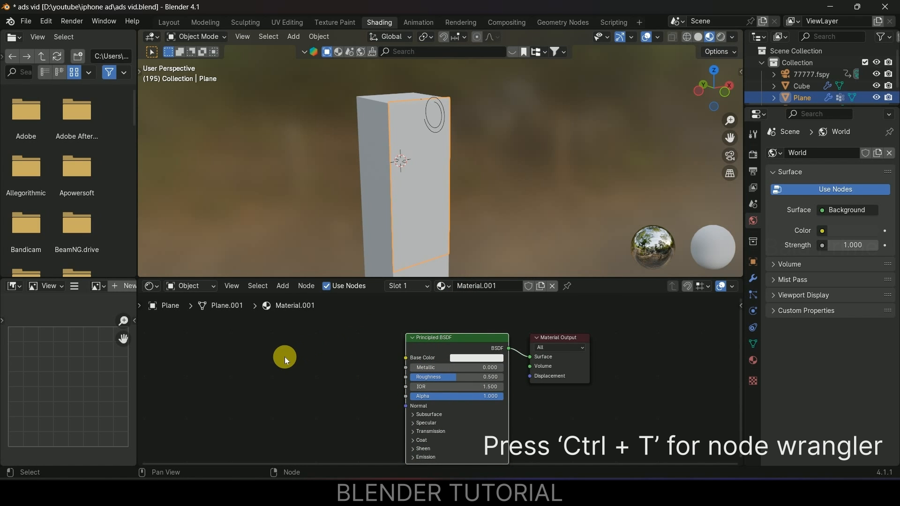
{"action": "key", "text": "ctrl+t"}
{"action": "middle_click_drag", "start_coordinate": [296, 347], "coordinate": [334, 334]}
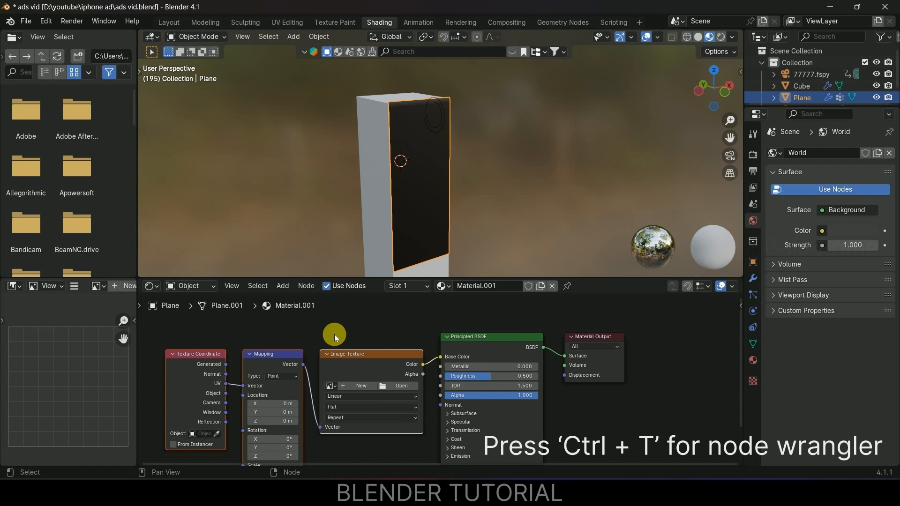
- Search the add-on preferences for "node", make sure Node Wrangler is enabled, and save the preferences
{"action": "left_click", "coordinate": [55, 21]}
{"action": "left_click", "coordinate": [60, 169]}
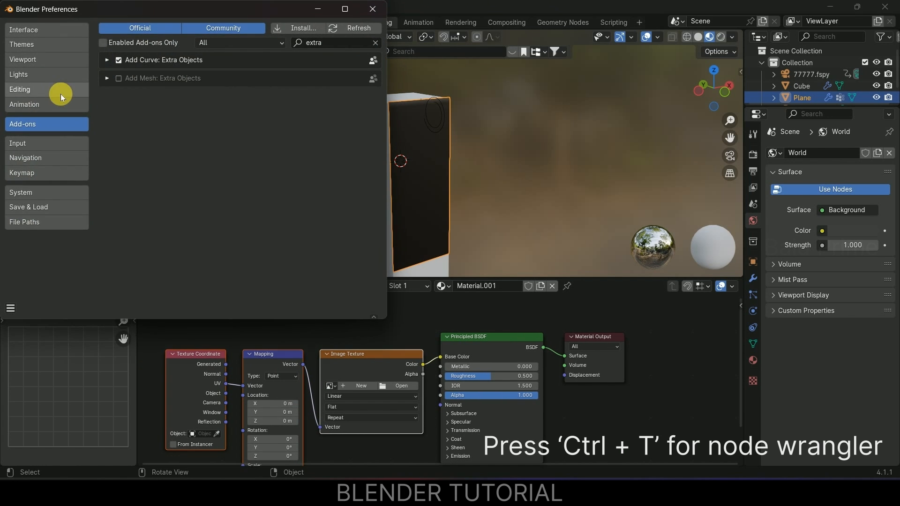
{"action": "left_click", "coordinate": [339, 43]}
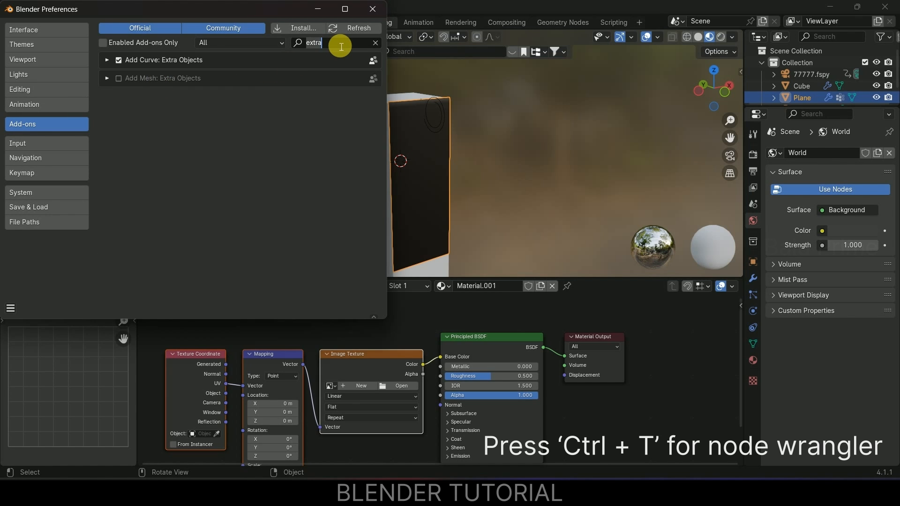
{"action": "type", "text": "node"}
{"action": "left_click", "coordinate": [118, 98]}
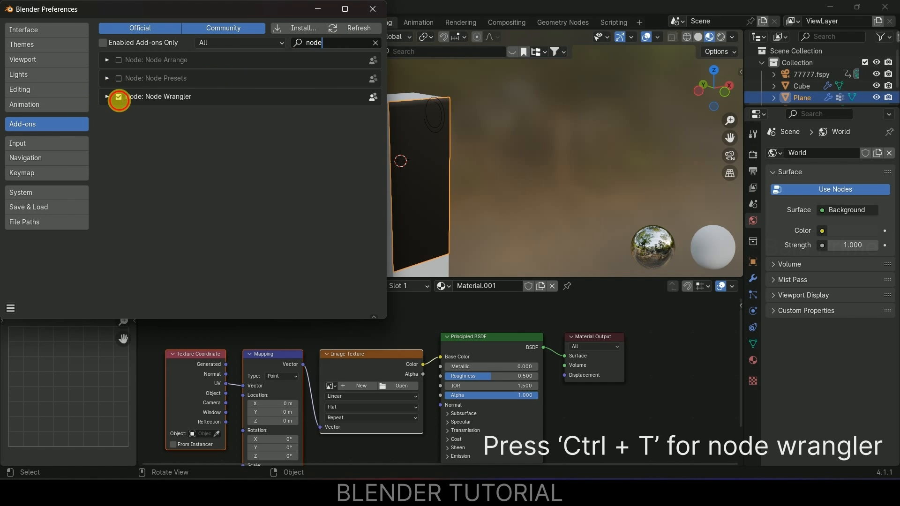
{"action": "left_click", "coordinate": [10, 308]}
{"action": "left_click", "coordinate": [28, 269]}
{"action": "left_click", "coordinate": [375, 9]}
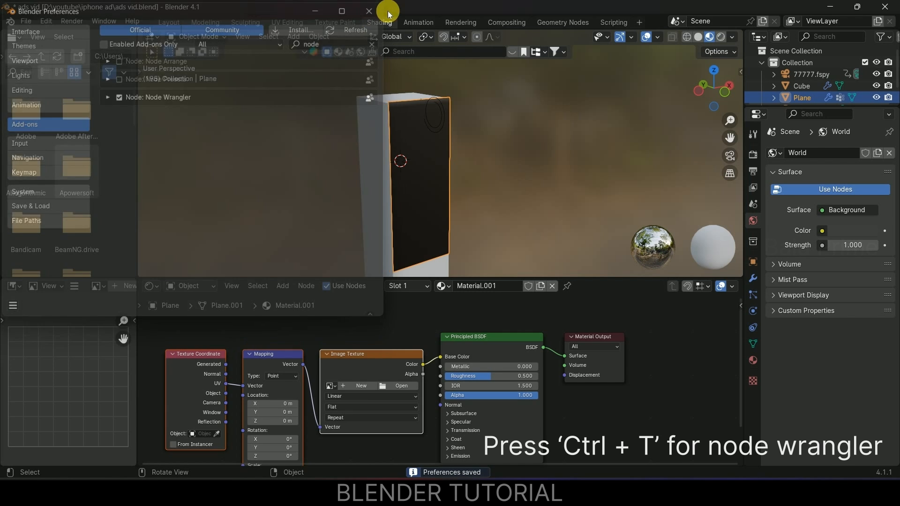
- Load the red KFC banner image from the "cloth roll banner ad" folder into the Image Texture node
{"action": "middle_click_drag", "start_coordinate": [466, 184], "coordinate": [446, 170], "text": "shift"}
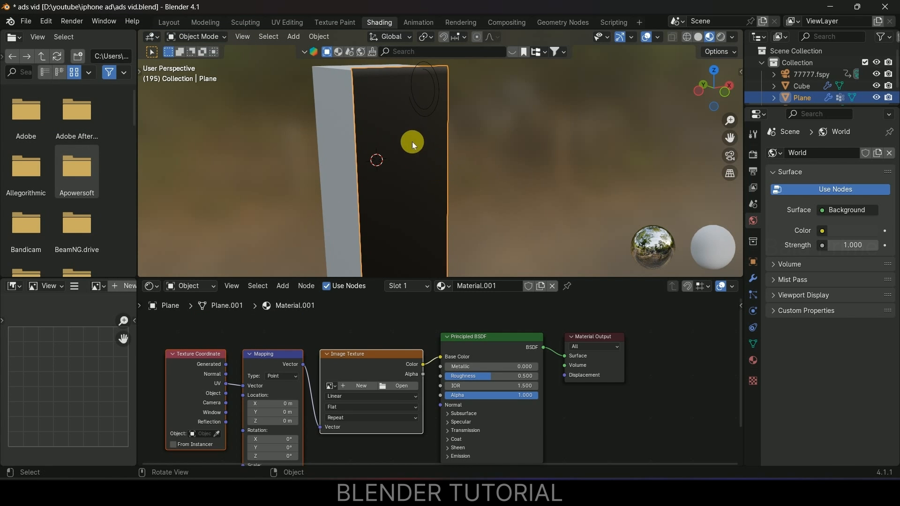
{"action": "left_click", "coordinate": [400, 386]}
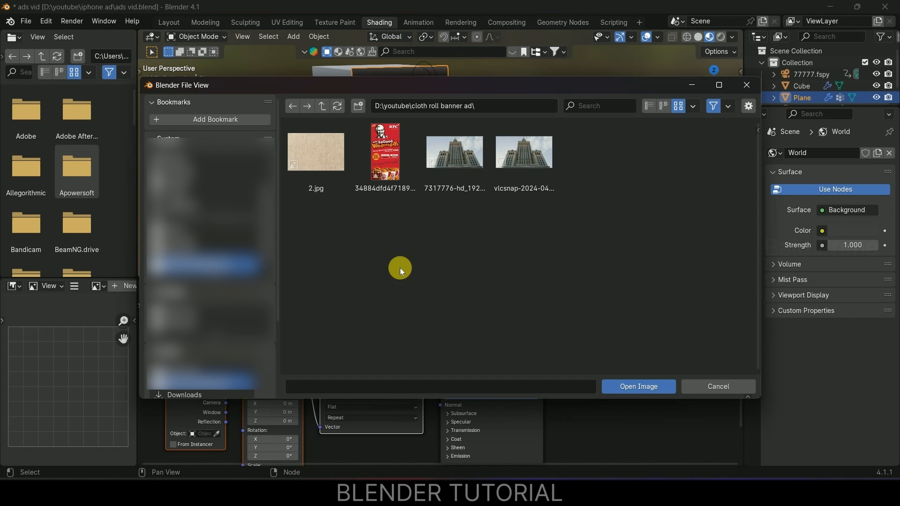
{"action": "left_click", "coordinate": [382, 152]}
{"action": "left_click", "coordinate": [639, 387]}
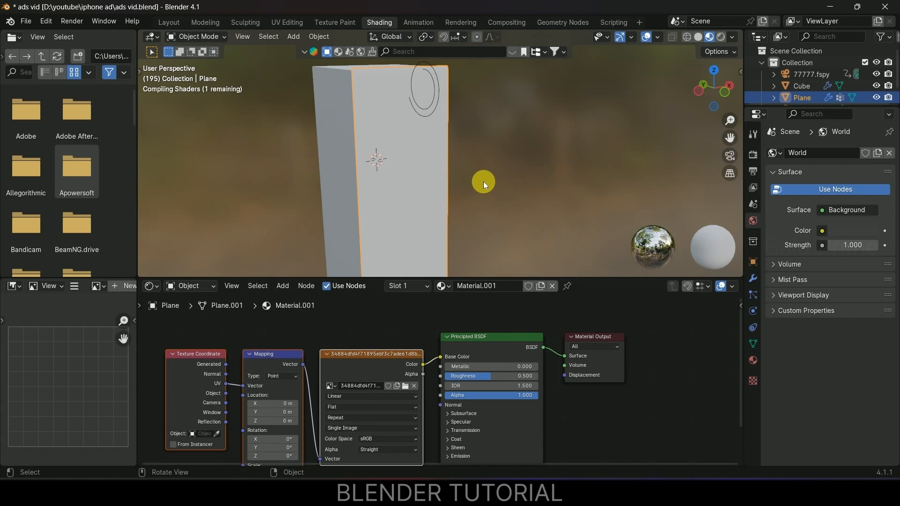
{"action": "middle_click_drag", "start_coordinate": [455, 176], "coordinate": [338, 366]}
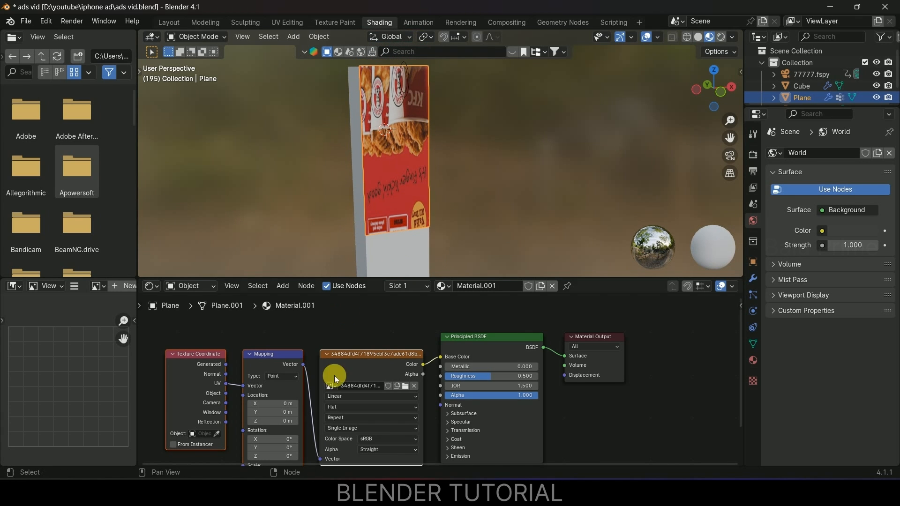
- Set the Mapping node's Z rotation to 180° and its Y scale to 2.340 to fit the ad upright on the plane
{"action": "middle_click_drag", "start_coordinate": [601, 407], "coordinate": [629, 314]}
{"action": "scroll", "coordinate": [335, 399], "scroll_direction": "up", "scroll_amount": 1}
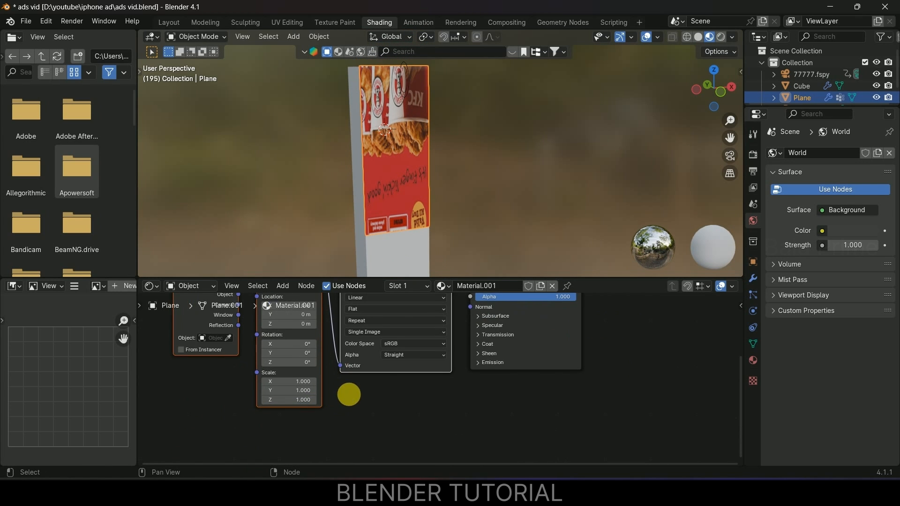
{"action": "middle_click_drag", "start_coordinate": [346, 395], "coordinate": [363, 409]}
{"action": "scroll", "coordinate": [328, 384], "scroll_direction": "up", "scroll_amount": 1}
{"action": "left_click", "coordinate": [312, 392]}
{"action": "type", "text": "180"}
{"action": "key", "text": "Return"}
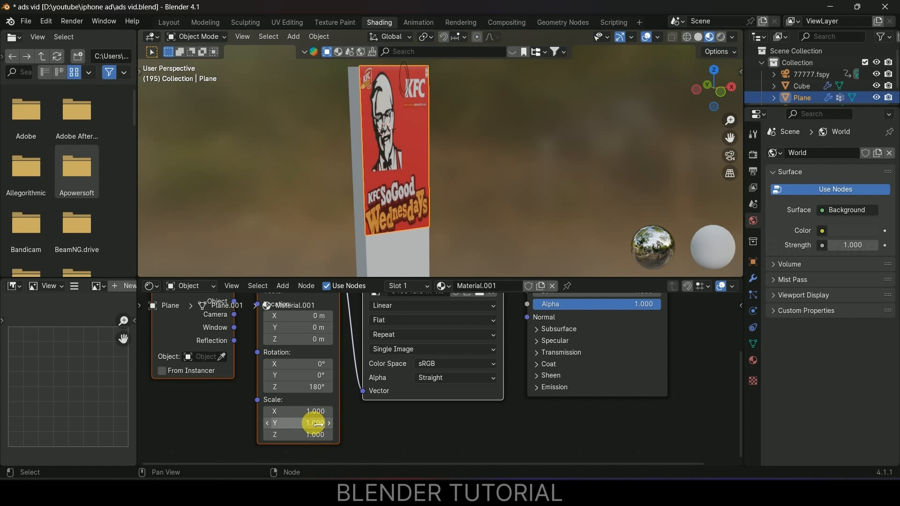
{"action": "left_click_drag", "start_coordinate": [300, 423], "coordinate": [364, 423]}
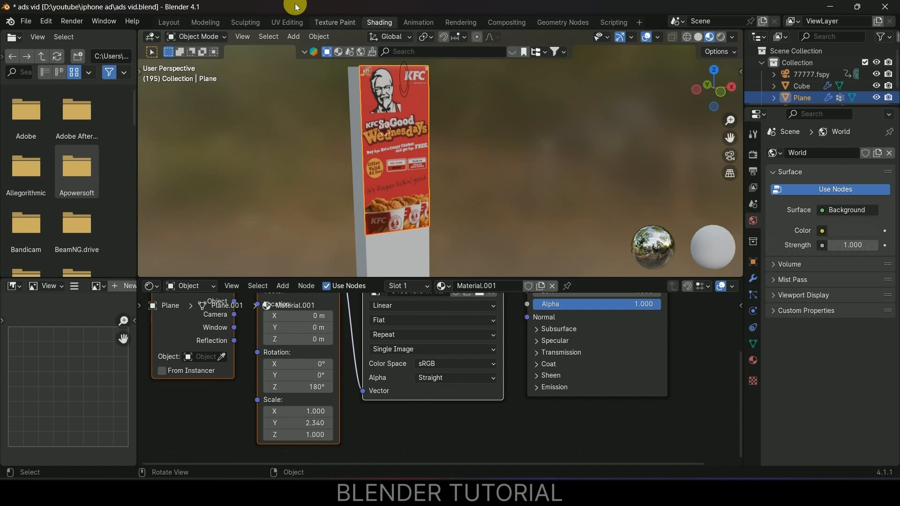
{"action": "middle_click_drag", "start_coordinate": [416, 136], "coordinate": [417, 168], "text": "shift"}
- Return to the Layout workspace at frame 1 and examine the image on the inner and outer sides of the roll
{"action": "left_click", "coordinate": [166, 22]}
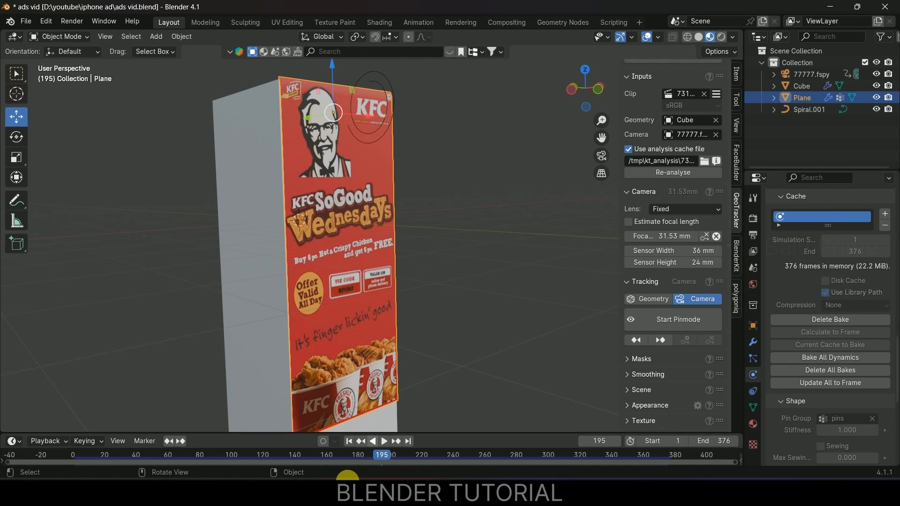
{"action": "left_click", "coordinate": [348, 441]}
{"action": "middle_click_drag", "start_coordinate": [383, 218], "coordinate": [347, 136]}
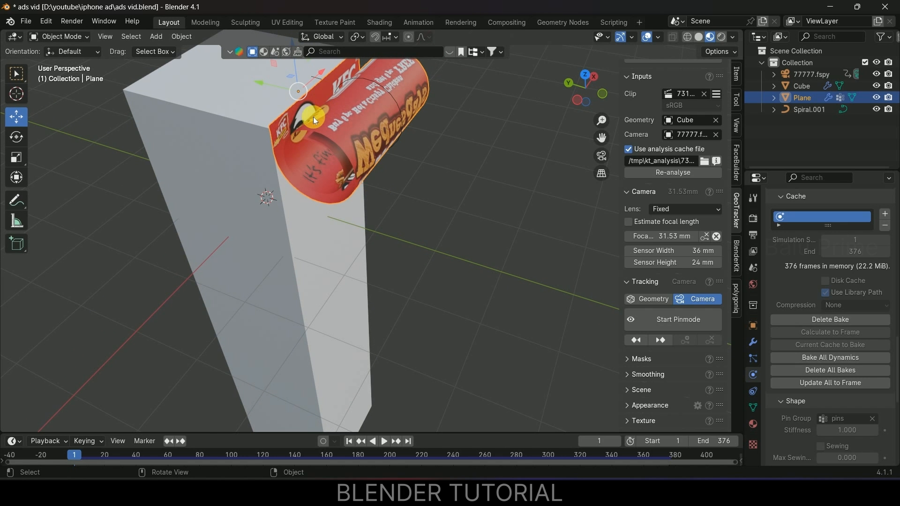
{"action": "middle_click_drag", "start_coordinate": [365, 119], "coordinate": [428, 161]}
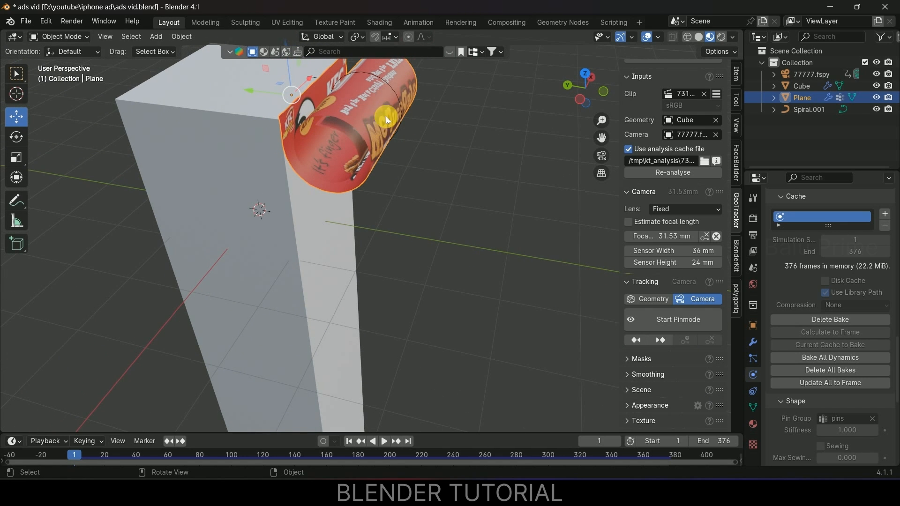
{"action": "middle_click_drag", "start_coordinate": [462, 204], "coordinate": [438, 240]}
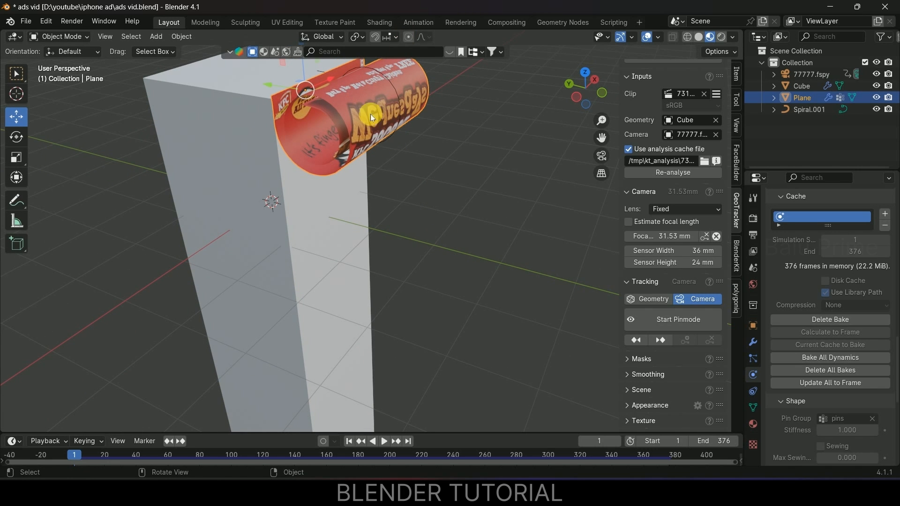
- Delete the Principled BSDF node from the plane's material in the Shading workspace
{"action": "left_click", "coordinate": [387, 22]}
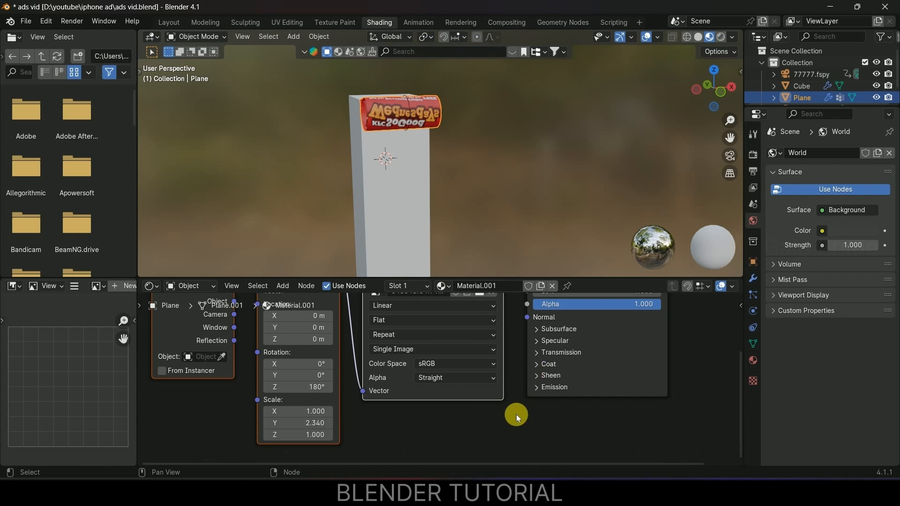
{"action": "scroll", "coordinate": [515, 411], "scroll_direction": "down", "scroll_amount": 9}
{"action": "middle_click_drag", "start_coordinate": [587, 397], "coordinate": [520, 416]}
{"action": "scroll", "coordinate": [519, 416], "scroll_direction": "up", "scroll_amount": 4}
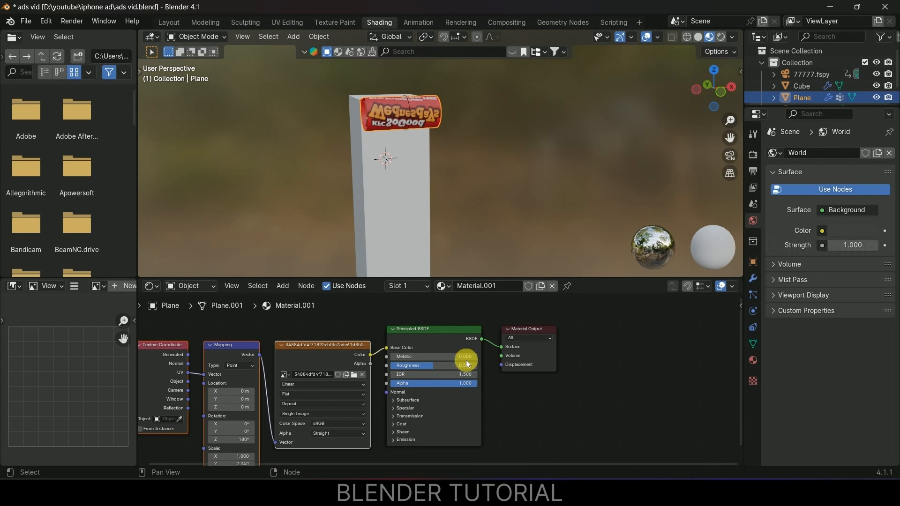
{"action": "left_click", "coordinate": [417, 333]}
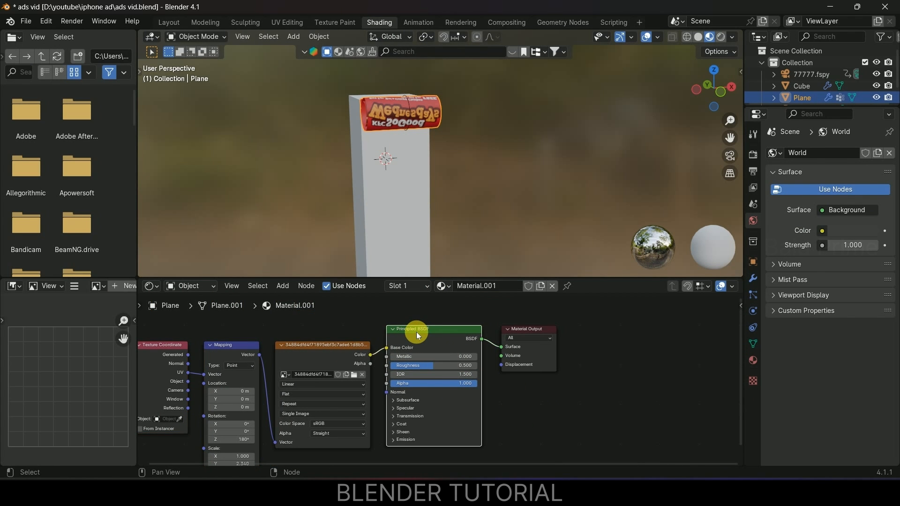
{"action": "key", "text": "x"}
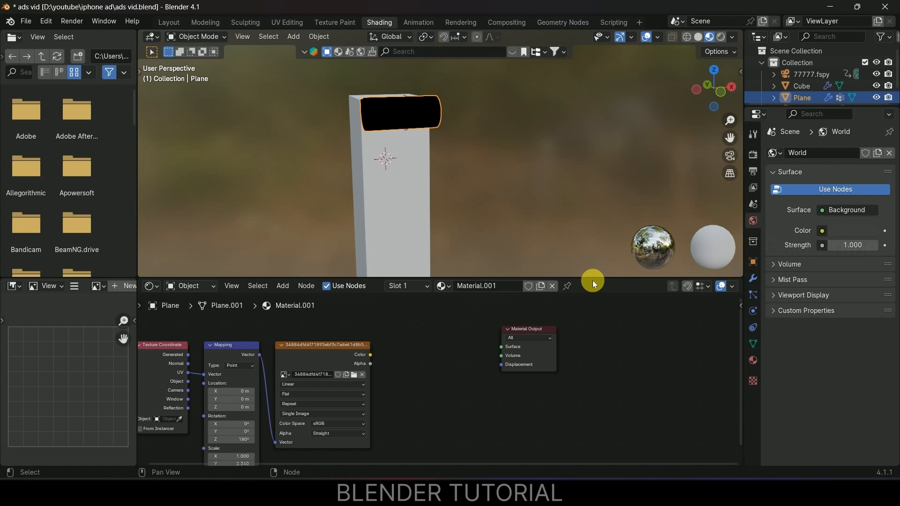
- Duplicate the Texture Coordinate, Mapping and Image Texture nodes together and place the copies above the originals in an enlarged node editor
{"action": "left_click_drag", "start_coordinate": [592, 279], "coordinate": [586, 167]}
{"action": "left_click_drag", "start_coordinate": [491, 68], "coordinate": [491, 70], "text": "shift"}
{"action": "middle_click_drag", "start_coordinate": [491, 67], "coordinate": [511, 104], "text": "shift"}
{"action": "scroll", "coordinate": [485, 92], "scroll_direction": "up", "scroll_amount": 3}
{"action": "middle_click_drag", "start_coordinate": [336, 267], "coordinate": [430, 300]}
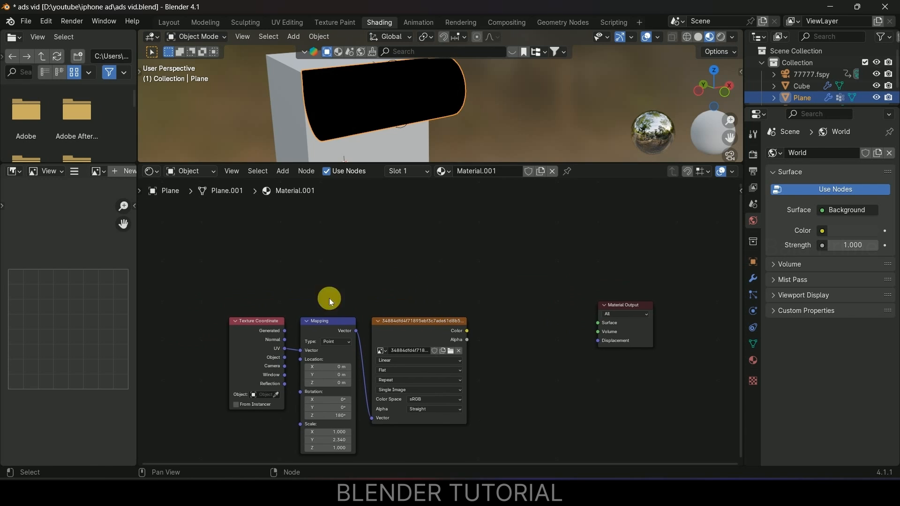
{"action": "left_click_drag", "start_coordinate": [207, 279], "coordinate": [498, 412]}
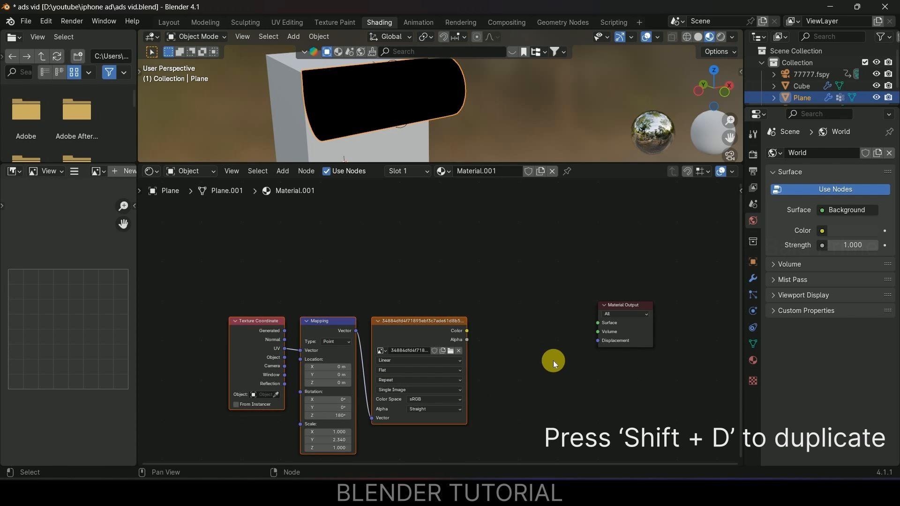
{"action": "key", "text": "shift+d"}
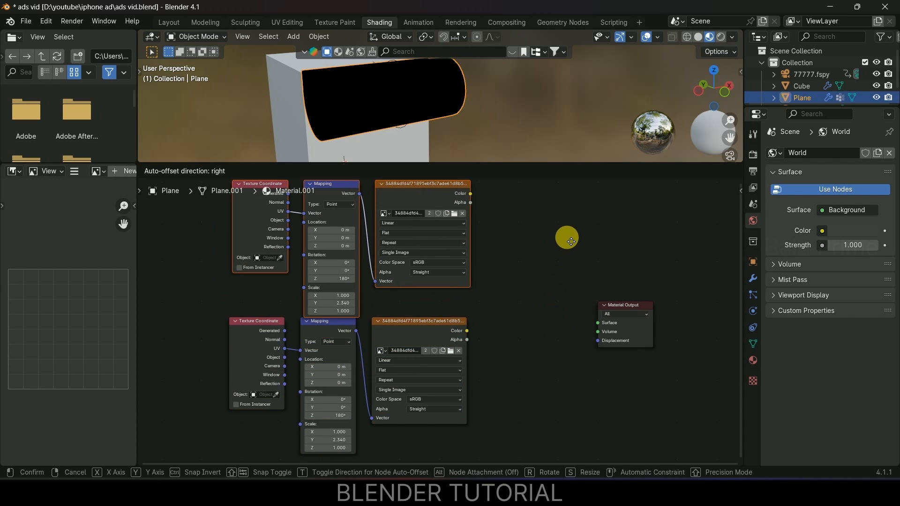
{"action": "left_click", "coordinate": [565, 249]}
{"action": "middle_click_drag", "start_coordinate": [565, 249], "coordinate": [548, 302]}
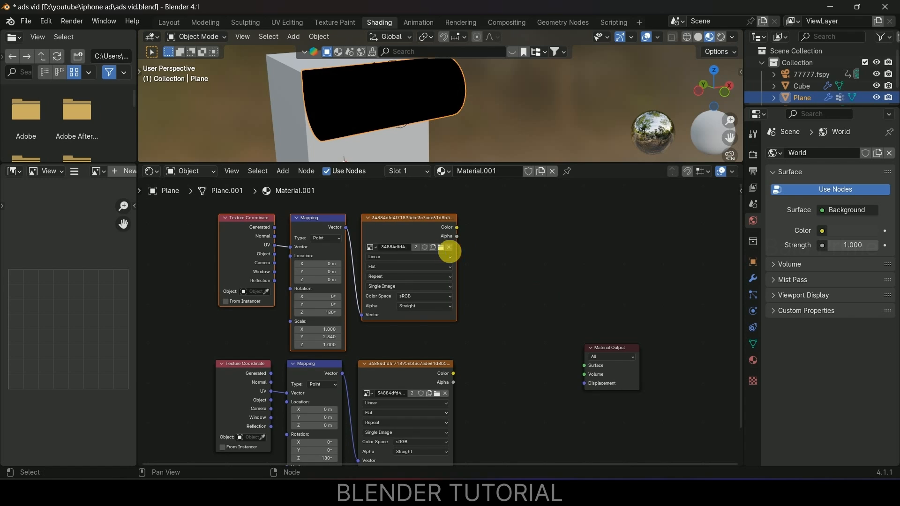
- Replace the image in the duplicated Image Texture node with 2.jpg from the "cloth roll banner ad" folder
{"action": "left_click", "coordinate": [450, 247]}
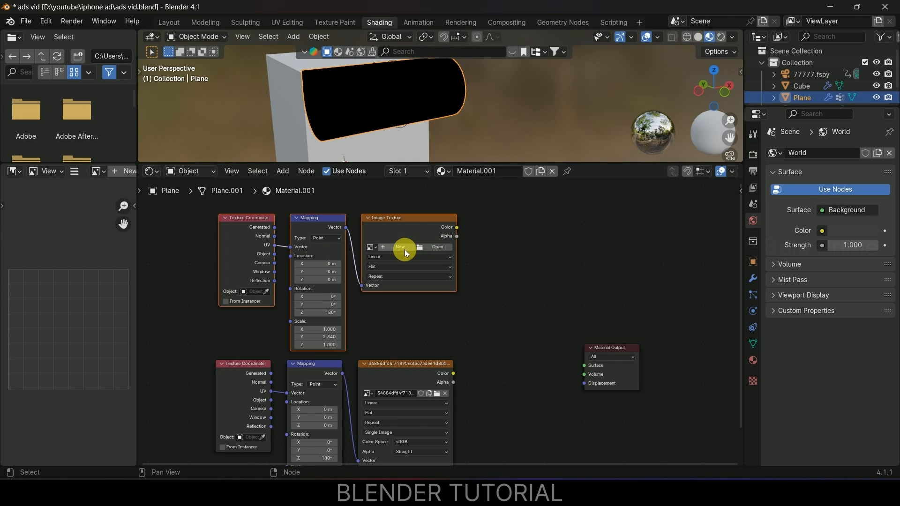
{"action": "left_click", "coordinate": [423, 248]}
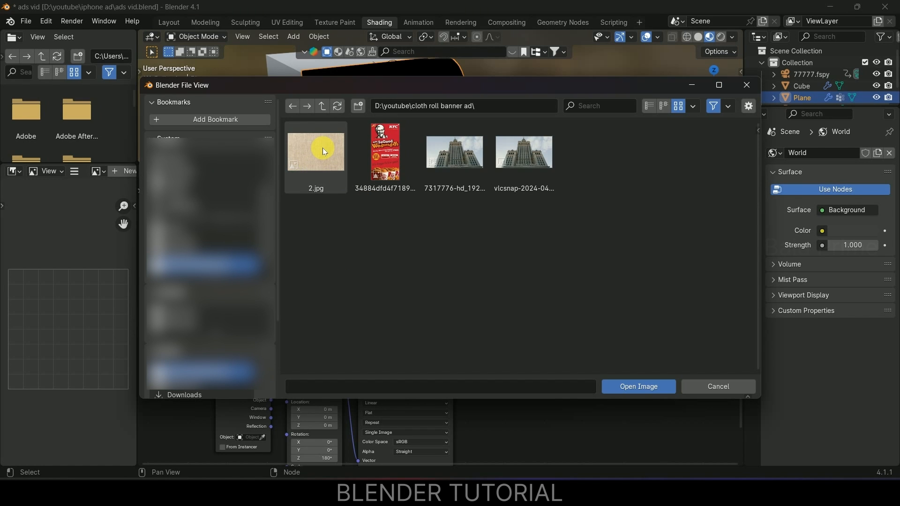
{"action": "left_click", "coordinate": [319, 192]}
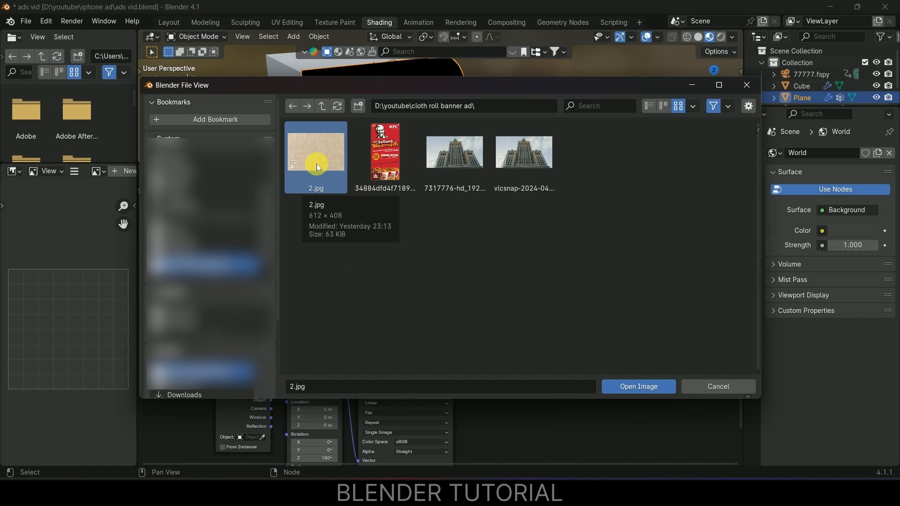
{"action": "left_click", "coordinate": [641, 386]}
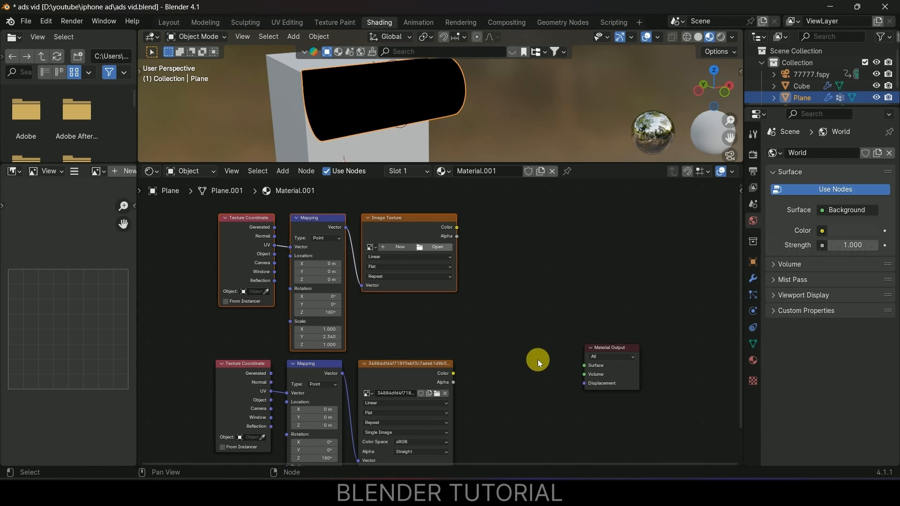
{"action": "middle_click_drag", "start_coordinate": [544, 351], "coordinate": [477, 336]}
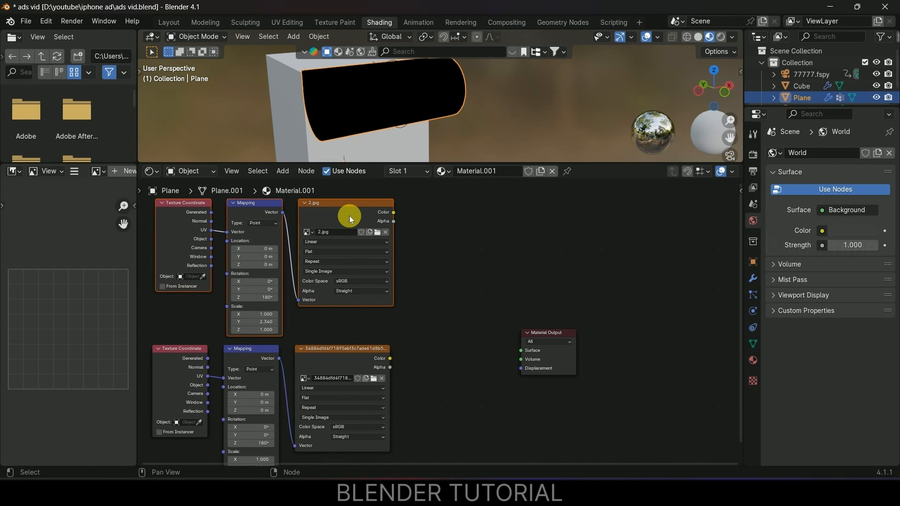
- Make room beside the Material Output node and add a Mix Shader between it and the image textures
{"action": "left_click_drag", "start_coordinate": [548, 335], "coordinate": [619, 326]}
{"action": "key", "text": "shift+a"}
{"action": "type", "text": "mix"}
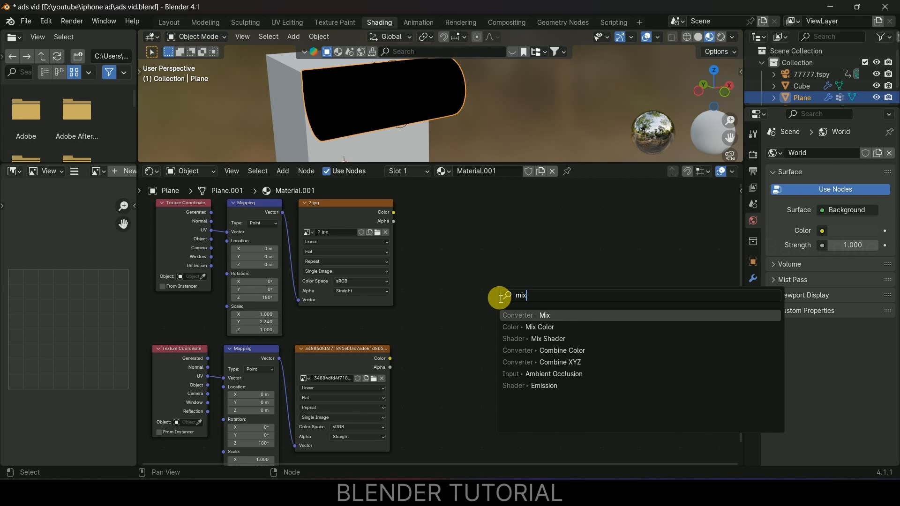
{"action": "left_click", "coordinate": [568, 338]}
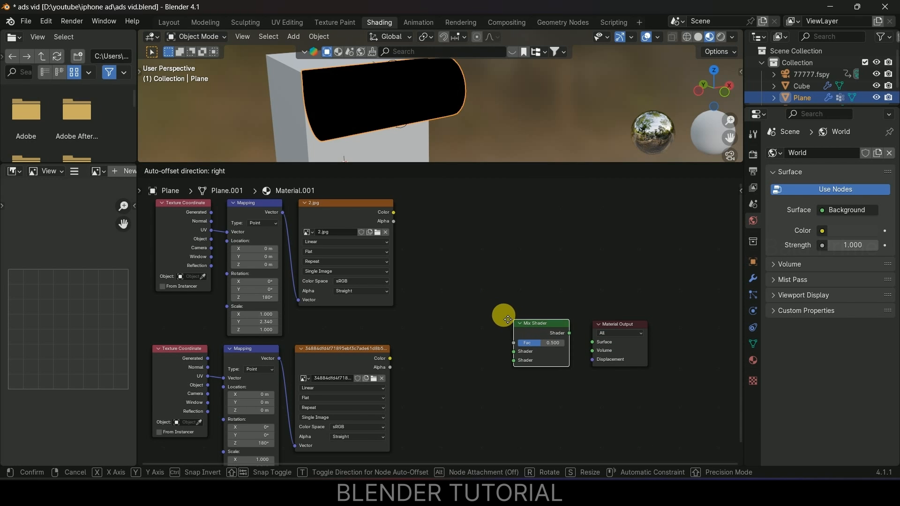
{"action": "left_click", "coordinate": [476, 312]}
{"action": "scroll", "coordinate": [440, 367], "scroll_direction": "up", "scroll_amount": 1}
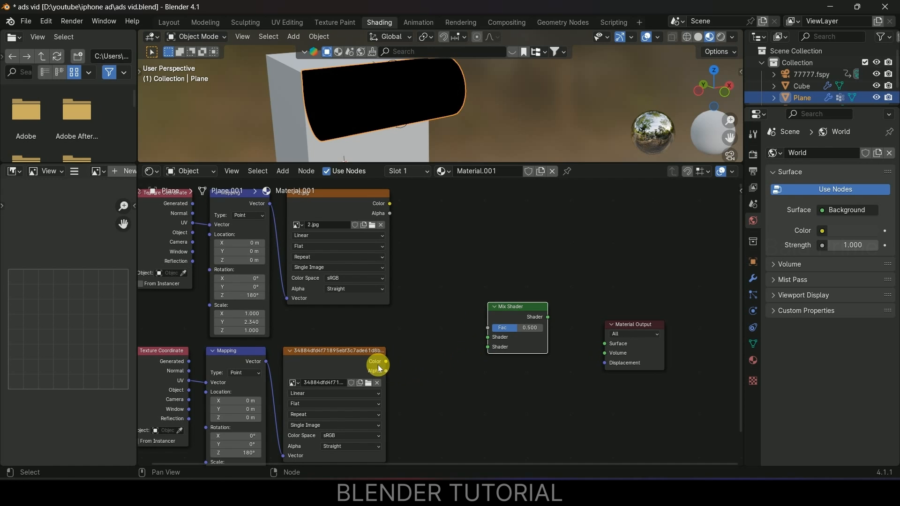
- Connect the KFC image color to the first Mix Shader input, the 2.jpg color to the second, and its output to Surface
{"action": "left_click_drag", "start_coordinate": [386, 361], "coordinate": [489, 337]}
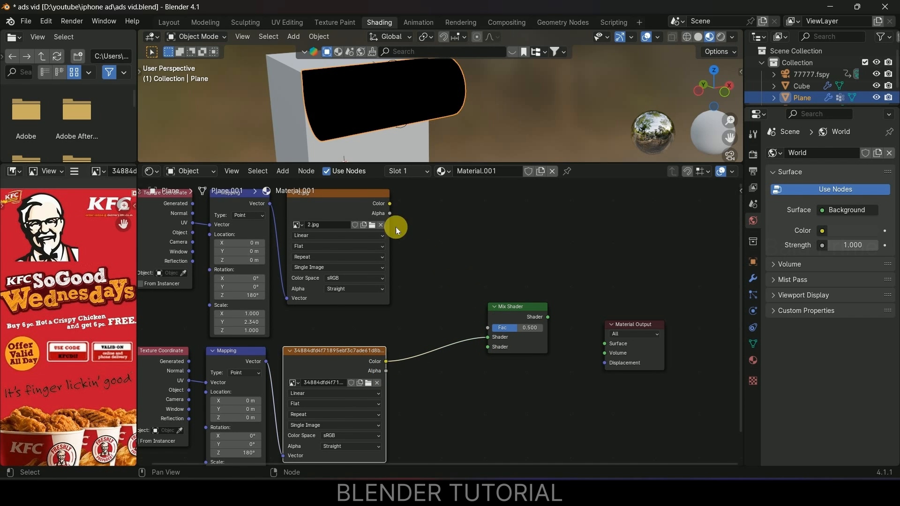
{"action": "left_click_drag", "start_coordinate": [388, 203], "coordinate": [403, 212]}
{"action": "left_click_drag", "start_coordinate": [460, 319], "coordinate": [488, 347]}
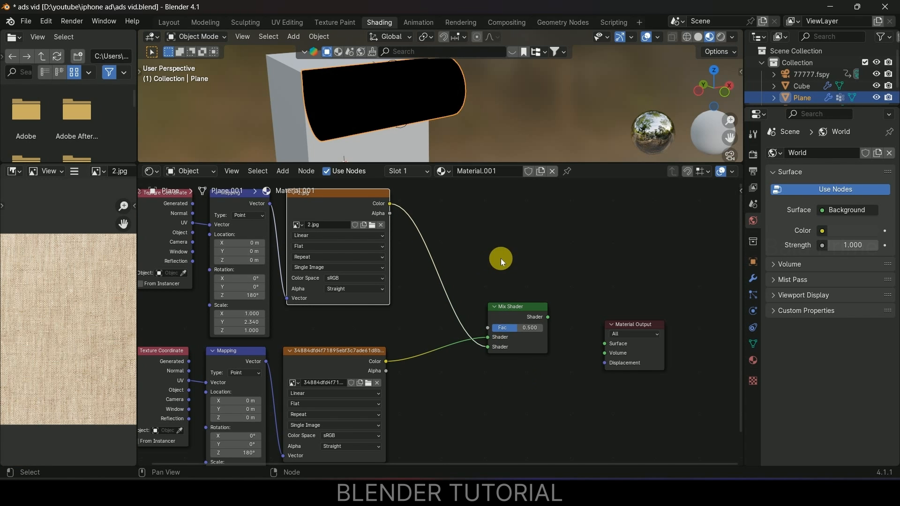
{"action": "middle_click_drag", "start_coordinate": [501, 258], "coordinate": [484, 261]}
{"action": "left_click_drag", "start_coordinate": [533, 319], "coordinate": [587, 346]}
{"action": "mouse_move", "coordinate": [419, 124]}
{"action": "middle_mouse_down"}
{"action": "mouse_move", "coordinate": [460, 118]}
{"action": "mouse_move", "coordinate": [421, 108]}
{"action": "middle_mouse_up"}
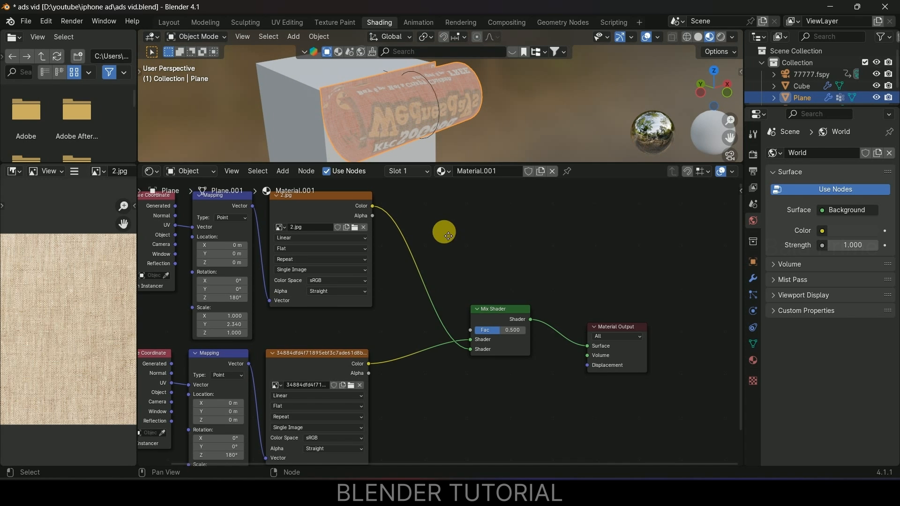
- Add a Geometry input node above the Mix Shader
{"action": "middle_click_drag", "start_coordinate": [446, 237], "coordinate": [428, 256]}
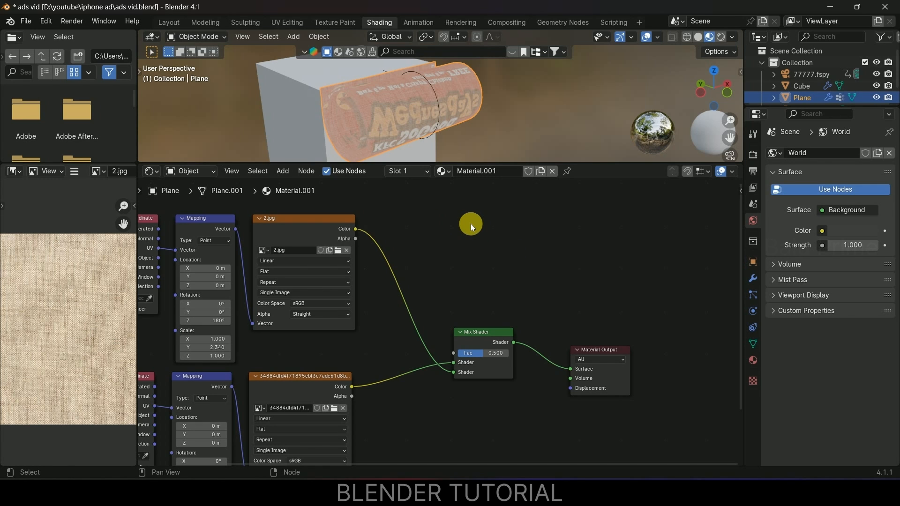
{"action": "key", "text": "shift+a"}
{"action": "left_click", "coordinate": [475, 238]}
{"action": "type", "text": "geo"}
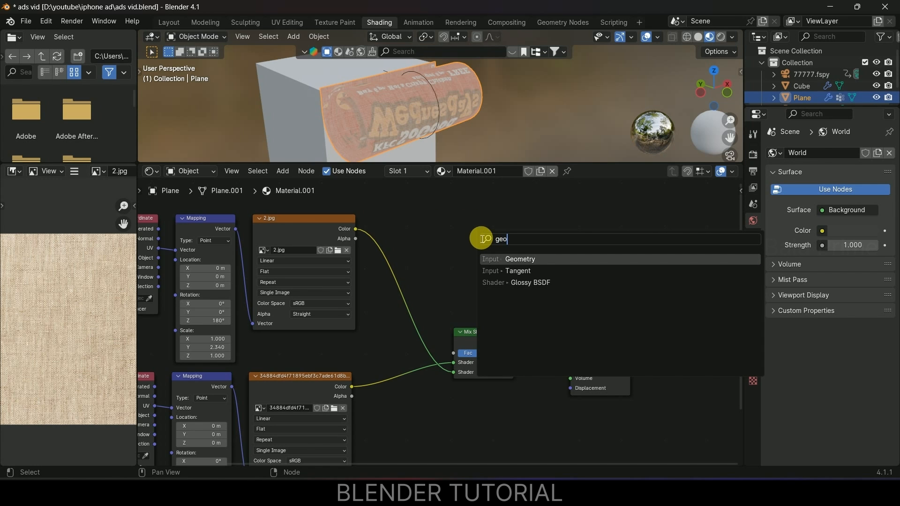
{"action": "left_click", "coordinate": [512, 259]}
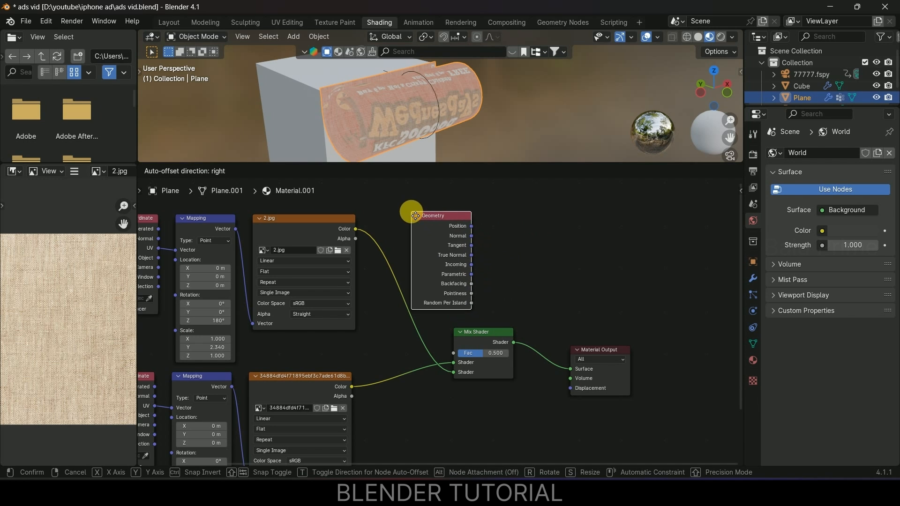
{"action": "left_click", "coordinate": [416, 216]}
- Connect the Geometry node's Backfacing output to the Mix Shader's Fac and inspect both sides of the roll
{"action": "scroll", "coordinate": [499, 276], "scroll_direction": "up", "scroll_amount": 3}
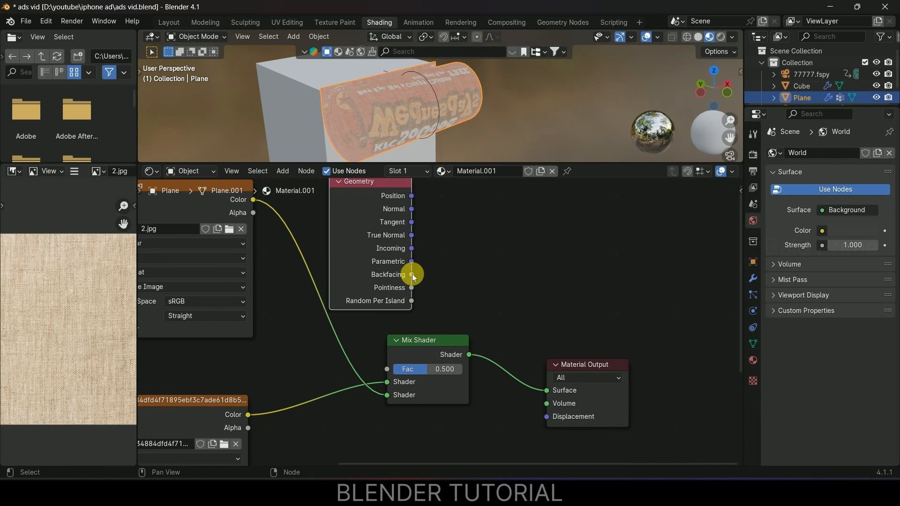
{"action": "left_click_drag", "start_coordinate": [427, 280], "coordinate": [387, 369]}
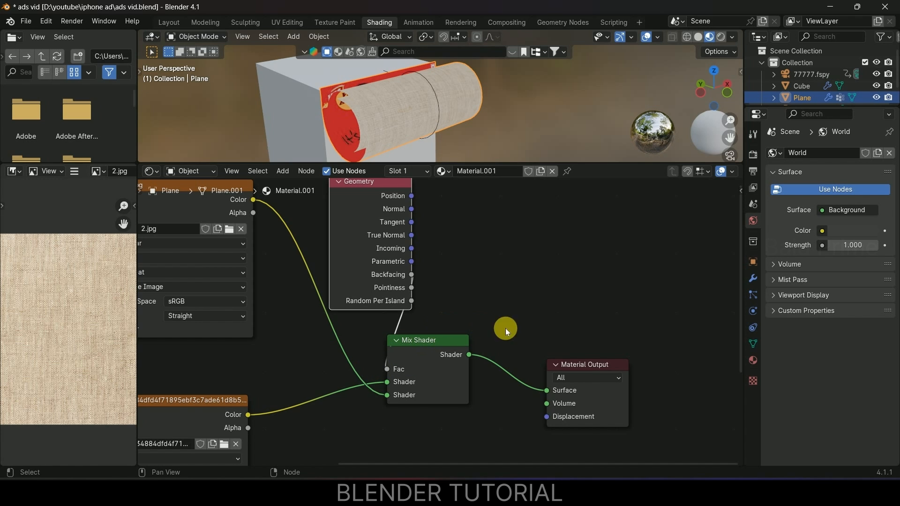
{"action": "left_click_drag", "start_coordinate": [432, 346], "coordinate": [460, 346]}
{"action": "scroll", "coordinate": [450, 117], "scroll_direction": "down", "scroll_amount": 2}
{"action": "middle_click_drag", "start_coordinate": [457, 114], "coordinate": [400, 97]}
{"action": "scroll", "coordinate": [462, 114], "scroll_direction": "up", "scroll_amount": 3}
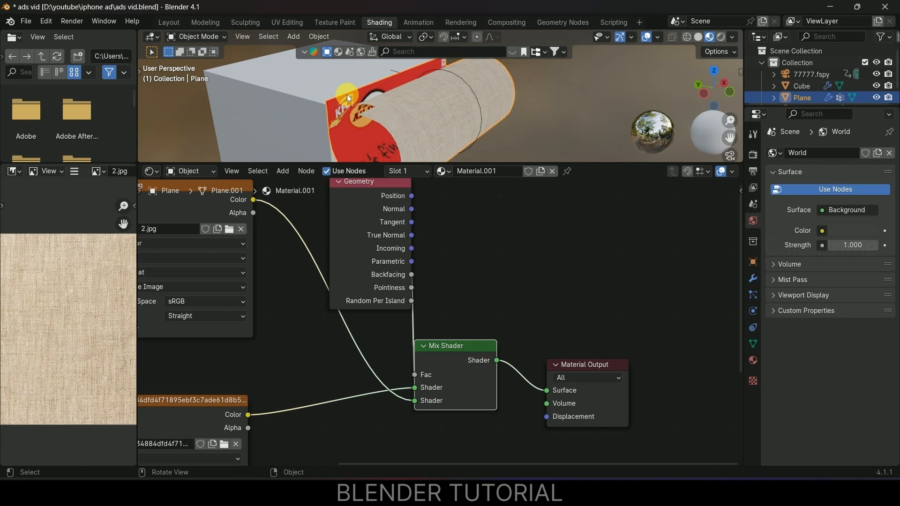
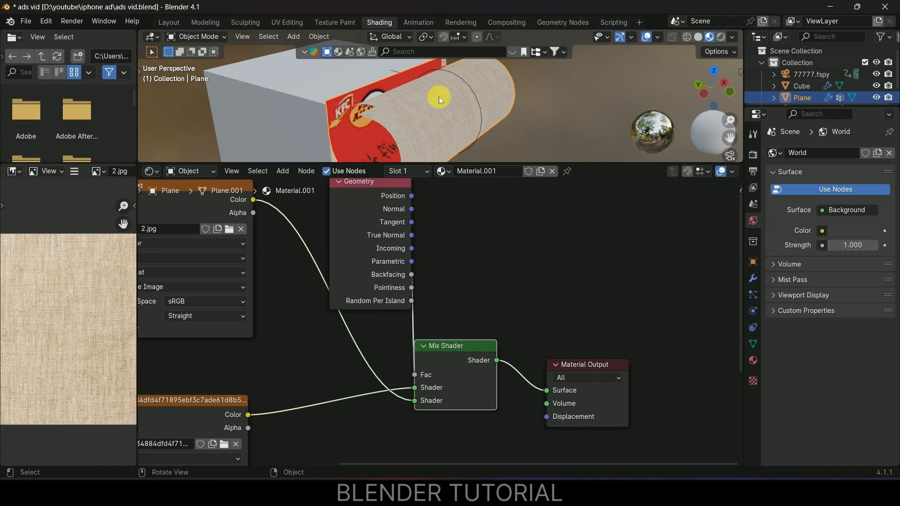
- Return to the Layout workspace, show the camera view in rendered shading, and save the file
{"action": "left_click", "coordinate": [169, 22]}
{"action": "mouse_move", "coordinate": [440, 187]}
{"action": "middle_mouse_down"}
{"action": "mouse_move", "coordinate": [347, 187]}
{"action": "mouse_move", "coordinate": [476, 200]}
{"action": "mouse_move", "coordinate": [428, 197]}
{"action": "middle_mouse_up"}
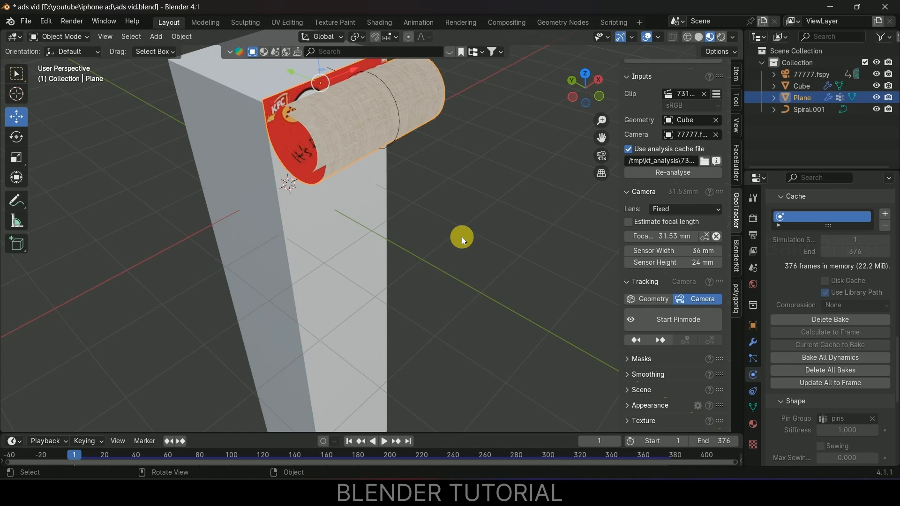
{"action": "key", "text": "KP_0"}
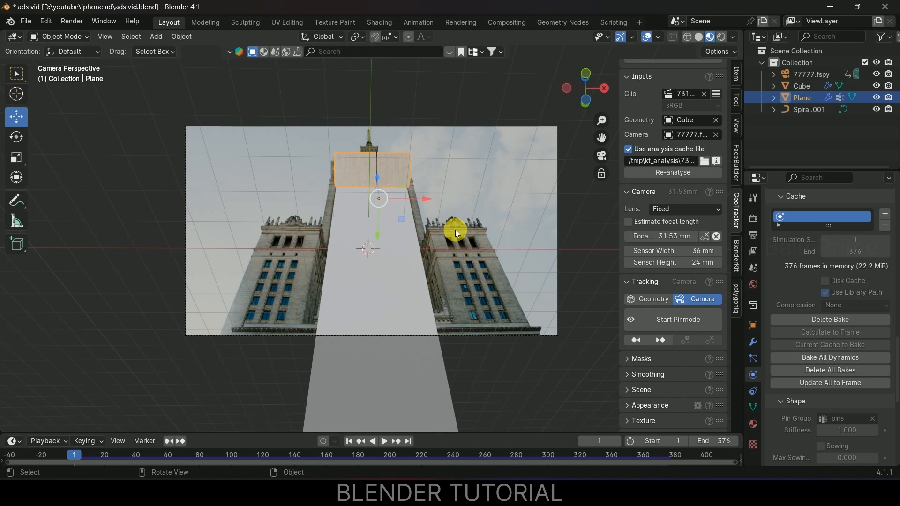
{"action": "left_click", "coordinate": [722, 38]}
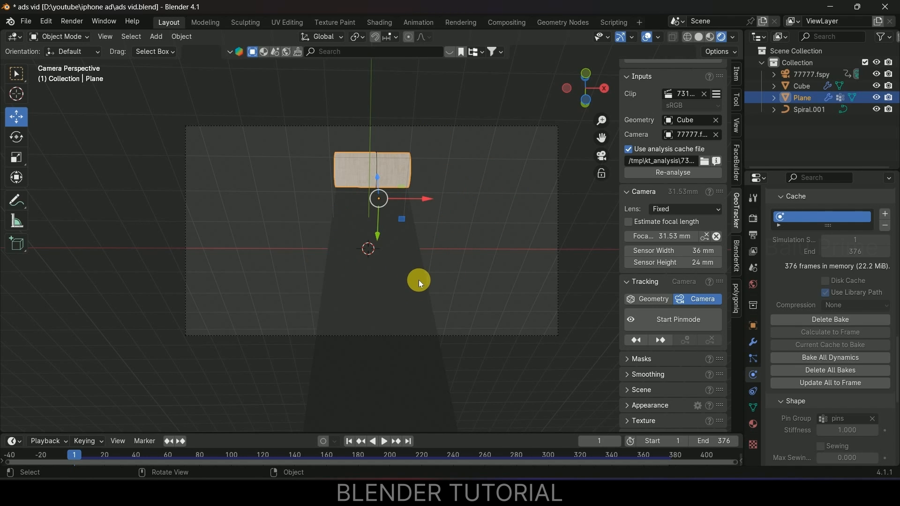
{"action": "key", "text": "ctrl+s"}
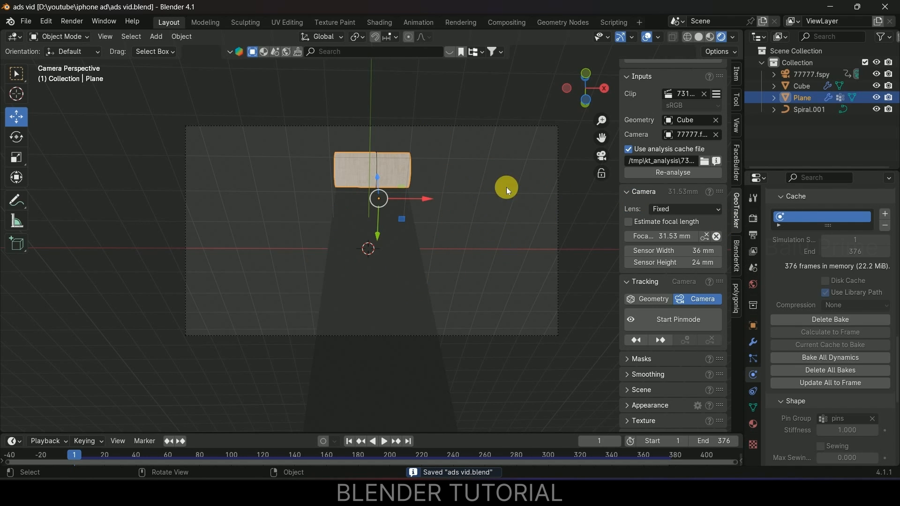
- Set the World color to an Environment Texture using kloofendal_48d_partly_cloudy_puresky_1k.exr from the HDR folder
{"action": "left_click", "coordinate": [753, 285]}
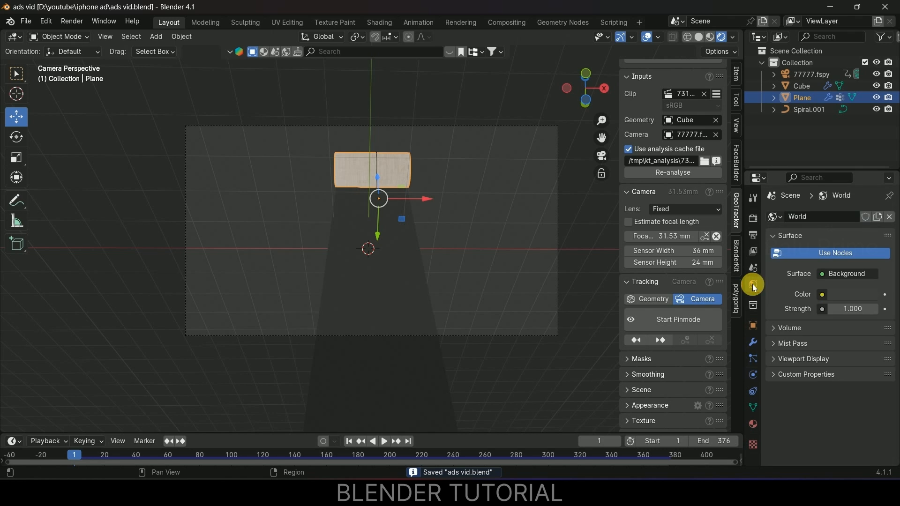
{"action": "left_click", "coordinate": [822, 295]}
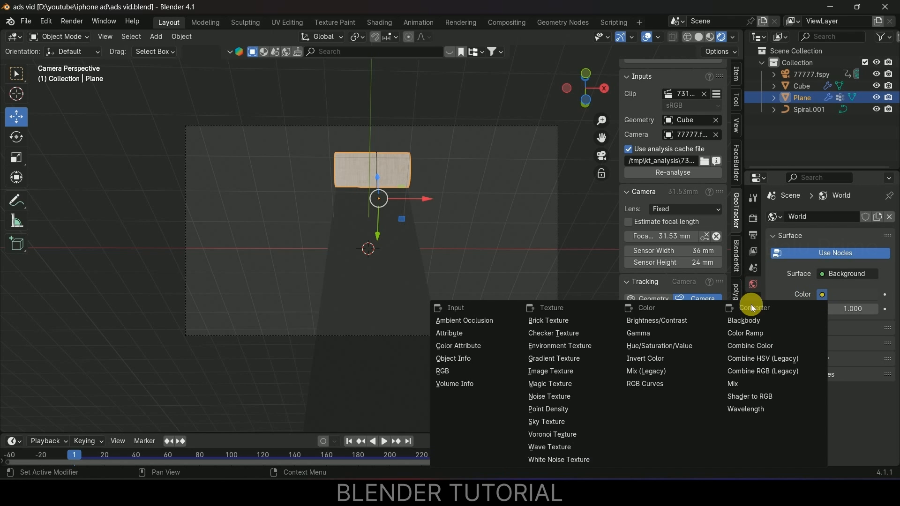
{"action": "left_click", "coordinate": [548, 346]}
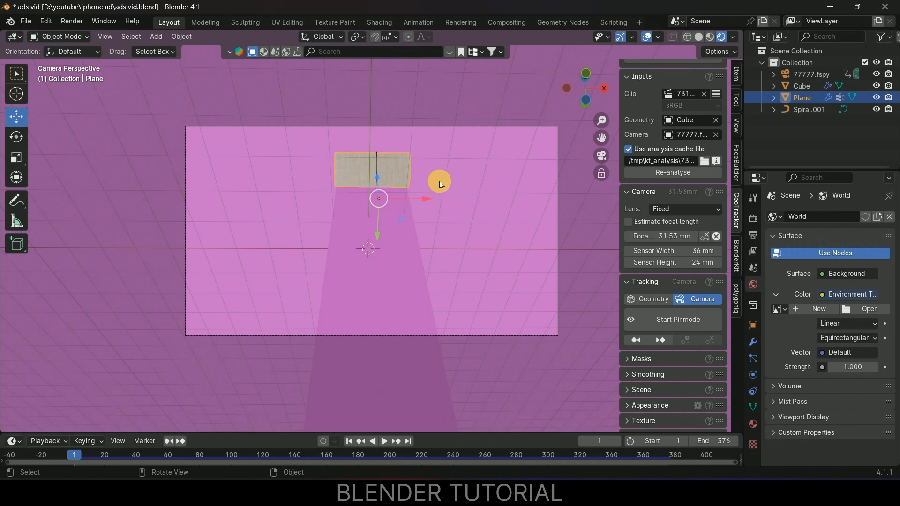
{"action": "left_click", "coordinate": [861, 310]}
{"action": "left_click", "coordinate": [517, 152]}
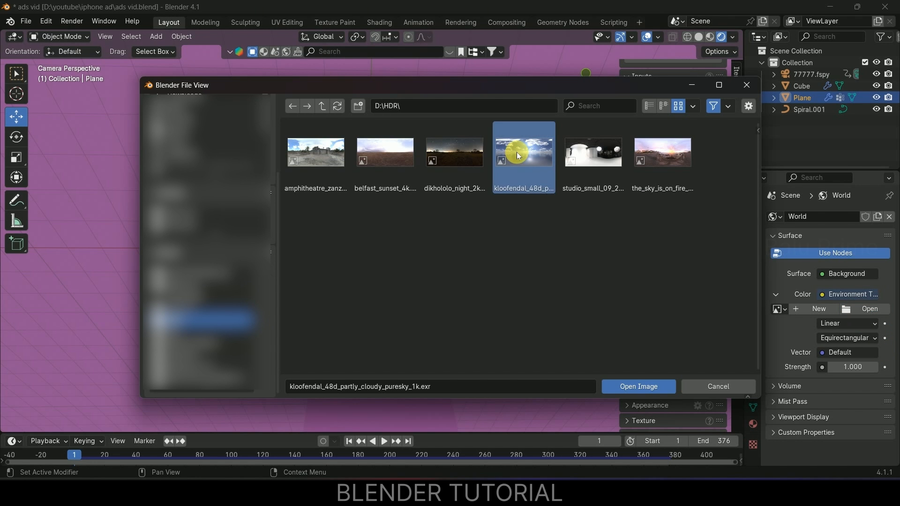
{"action": "left_click", "coordinate": [638, 384]}
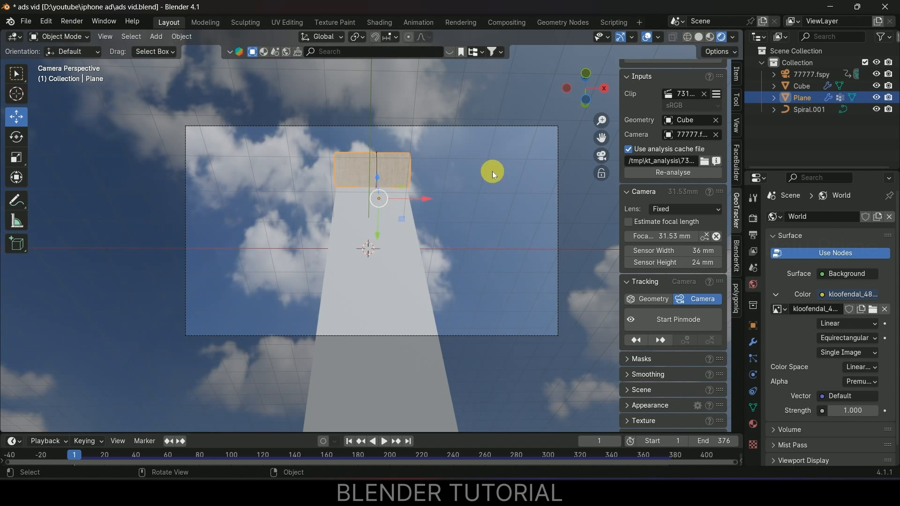
- Enable Ambient Occlusion in the EEVEE render settings with a distance of 5 m
{"action": "left_click", "coordinate": [753, 220]}
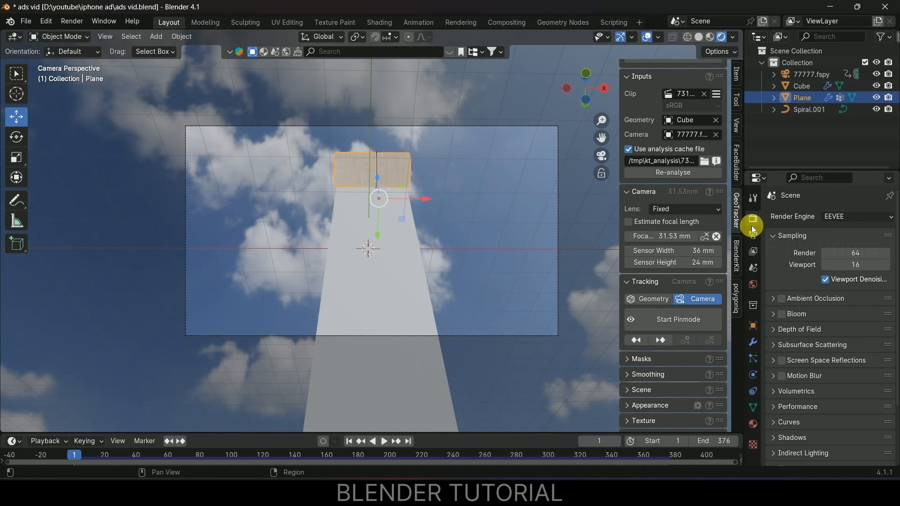
{"action": "left_click", "coordinate": [776, 300]}
{"action": "double_click", "coordinate": [853, 315]}
{"action": "type", "text": "5"}
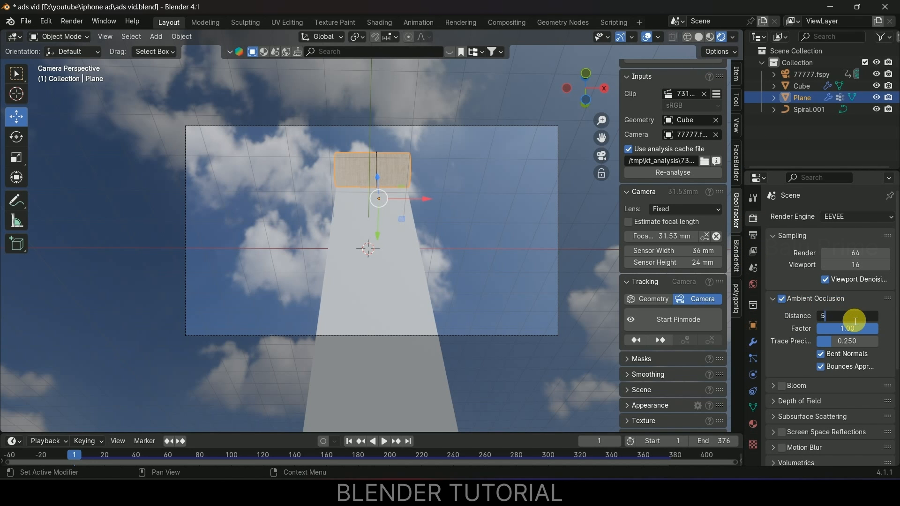
{"action": "key", "text": "Return"}
- Enable Screen Space Reflections with Refraction in the render settings
{"action": "scroll", "coordinate": [806, 347], "scroll_direction": "down", "scroll_amount": 5}
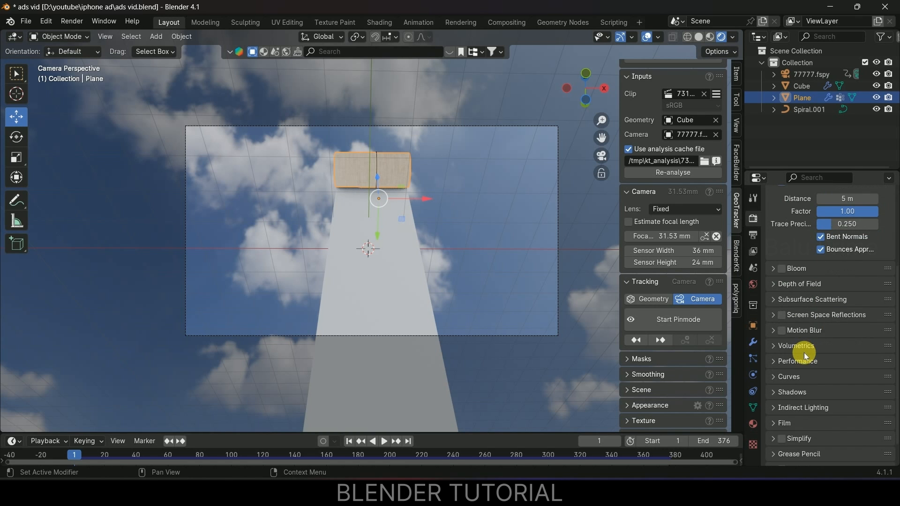
{"action": "left_click", "coordinate": [781, 315]}
{"action": "left_click", "coordinate": [772, 316]}
{"action": "left_click", "coordinate": [820, 333]}
{"action": "scroll", "coordinate": [781, 362], "scroll_direction": "down", "scroll_amount": 5}
{"action": "scroll", "coordinate": [812, 402], "scroll_direction": "down", "scroll_amount": 1}
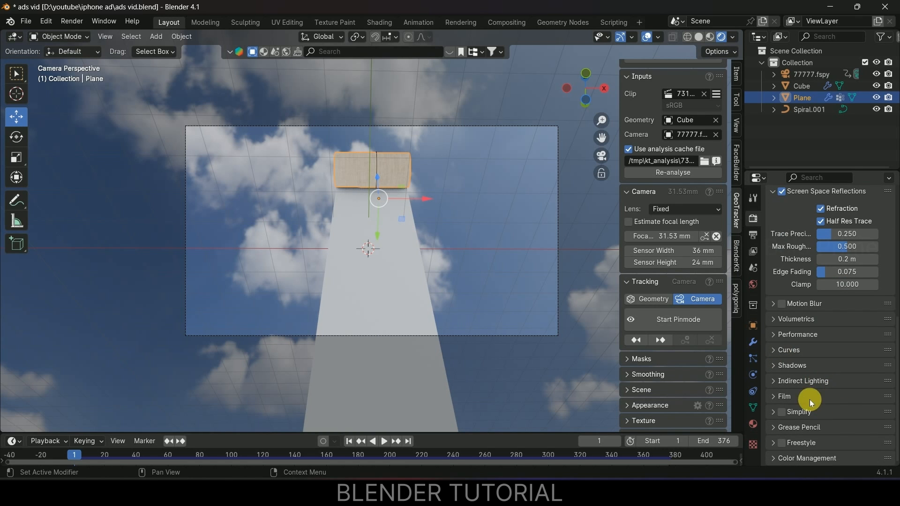
- Make the film transparent in the EEVEE render settings so the building footage shows behind the objects
{"action": "left_click", "coordinate": [774, 396]}
{"action": "left_click", "coordinate": [823, 379]}
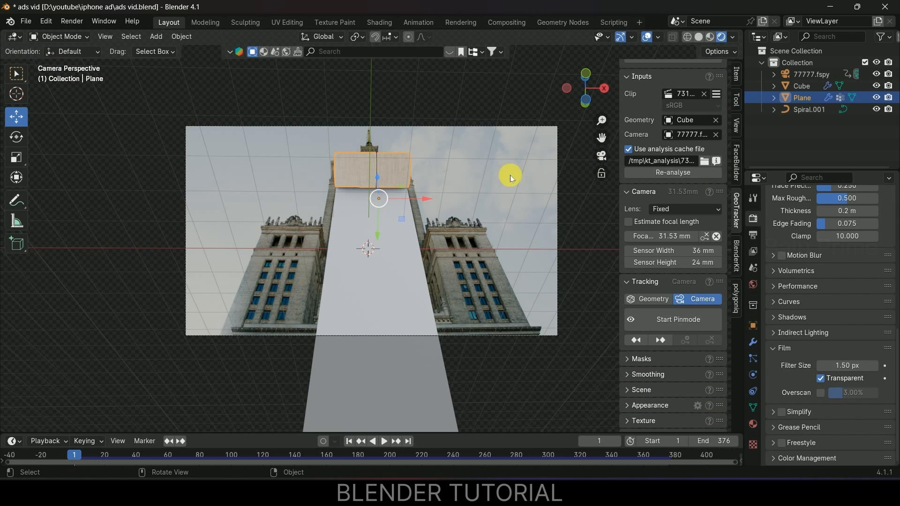
{"action": "scroll", "coordinate": [789, 298], "scroll_direction": "up", "scroll_amount": 4}
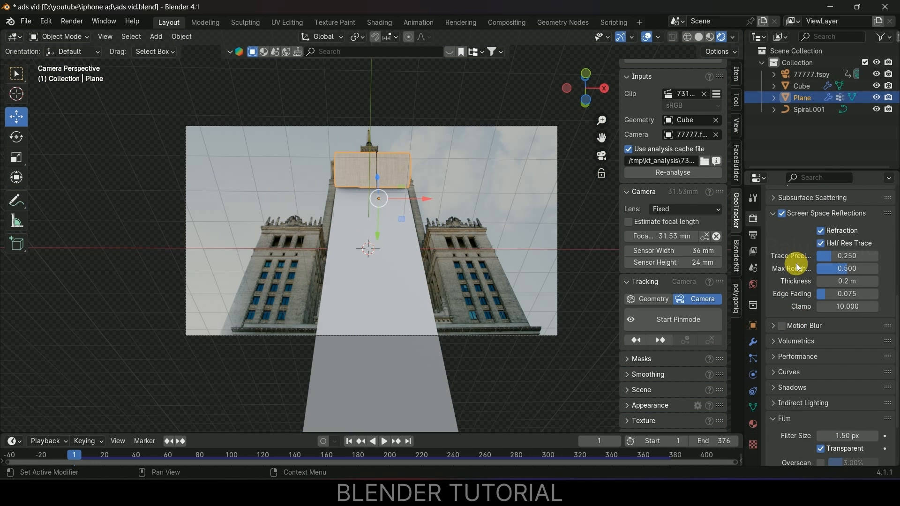
- Switch the render engine to Cycles and set the render device to GPU Compute
{"action": "scroll", "coordinate": [797, 266], "scroll_direction": "up", "scroll_amount": 12}
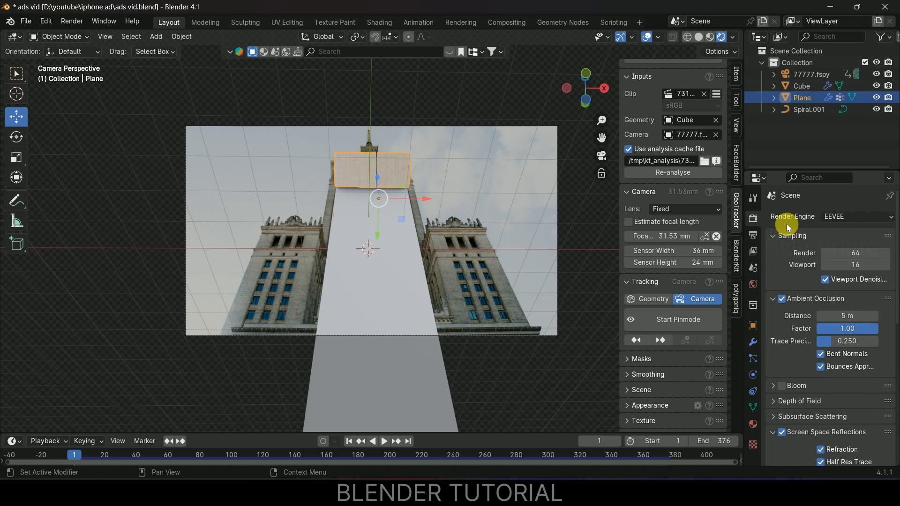
{"action": "left_click", "coordinate": [833, 218]}
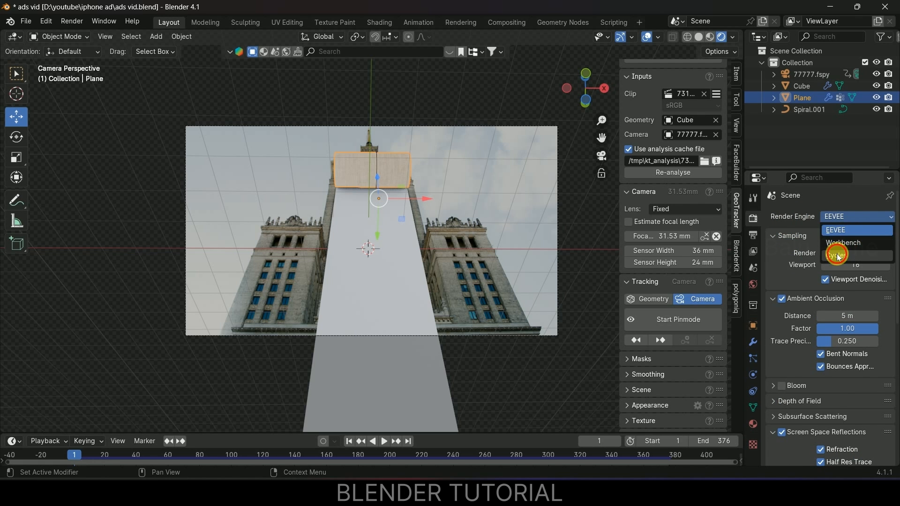
{"action": "left_click", "coordinate": [838, 256]}
{"action": "left_click", "coordinate": [848, 246]}
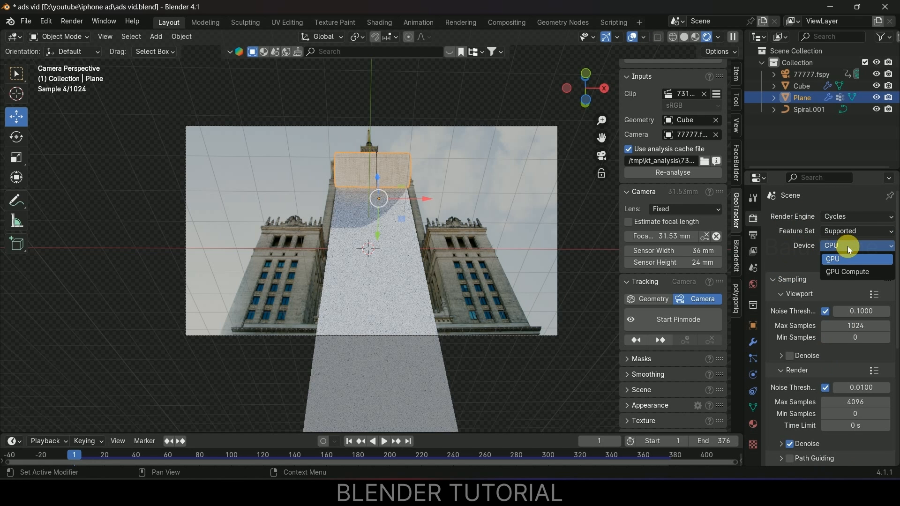
{"action": "left_click", "coordinate": [844, 272]}
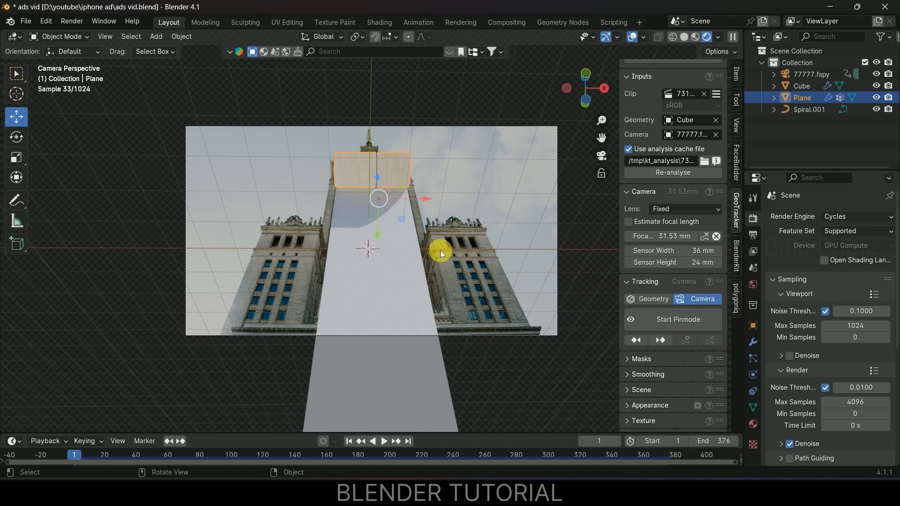
- Make the building cube a Shadow Catcher in its object visibility settings
{"action": "left_click", "coordinate": [393, 277]}
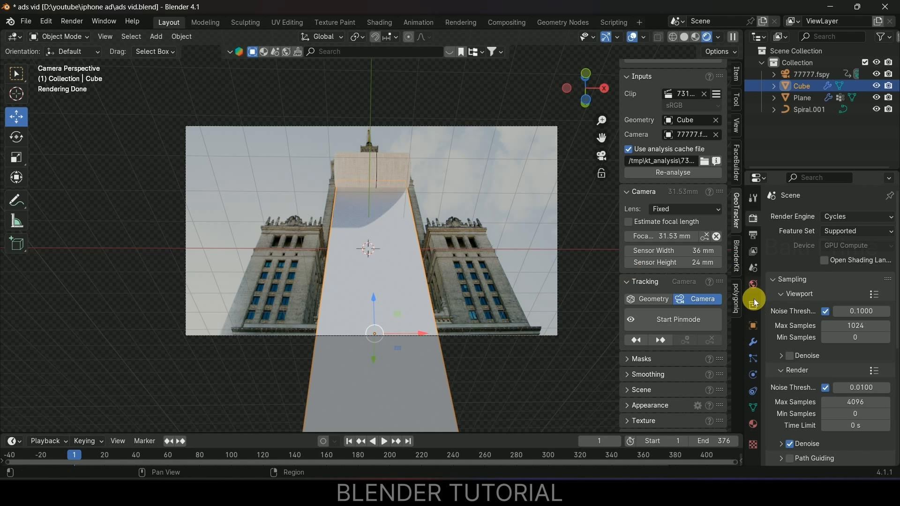
{"action": "left_click", "coordinate": [754, 327]}
{"action": "scroll", "coordinate": [792, 347], "scroll_direction": "down", "scroll_amount": 3}
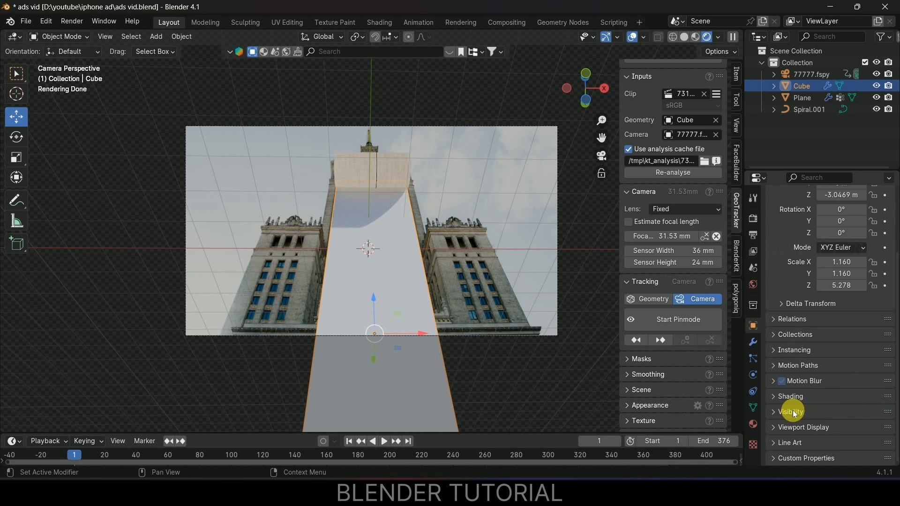
{"action": "left_click", "coordinate": [775, 411]}
{"action": "scroll", "coordinate": [853, 366], "scroll_direction": "down", "scroll_amount": 5}
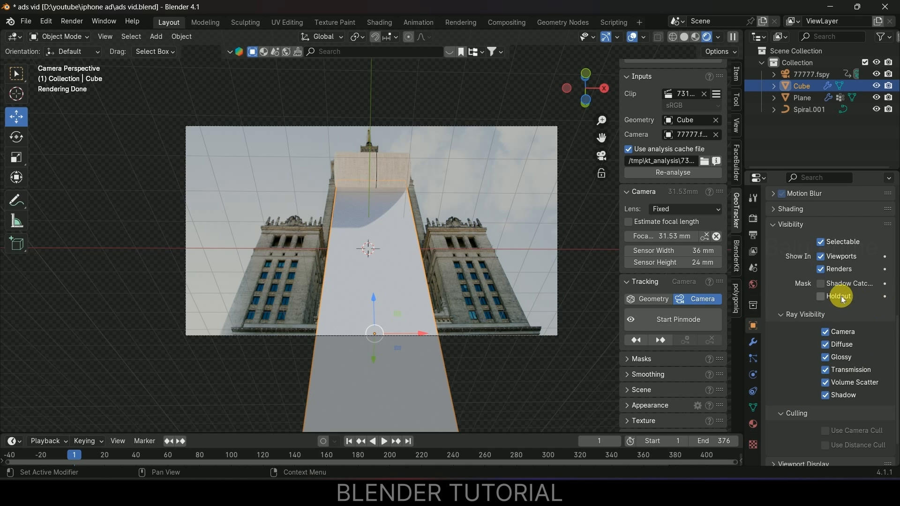
{"action": "left_click", "coordinate": [822, 285]}
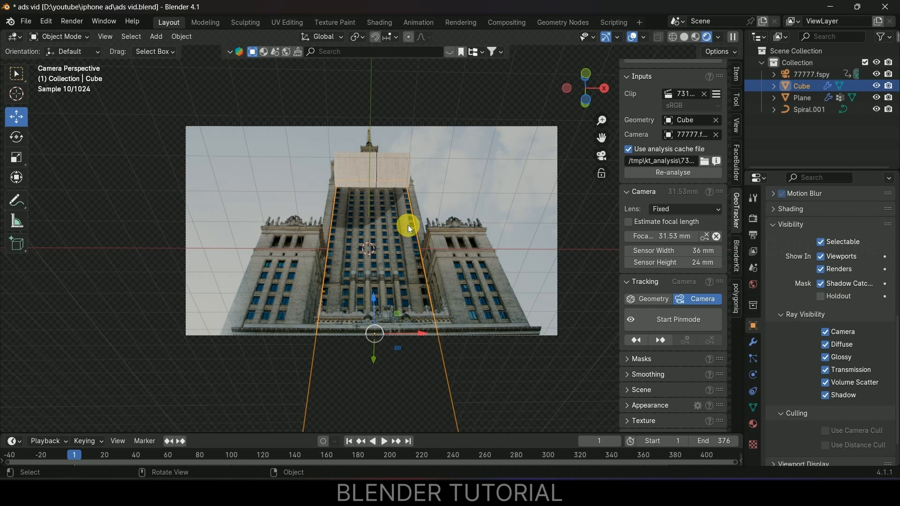
- Play the animation briefly to check the banner over the footage, and return to frame 1
{"action": "key", "text": "space"}
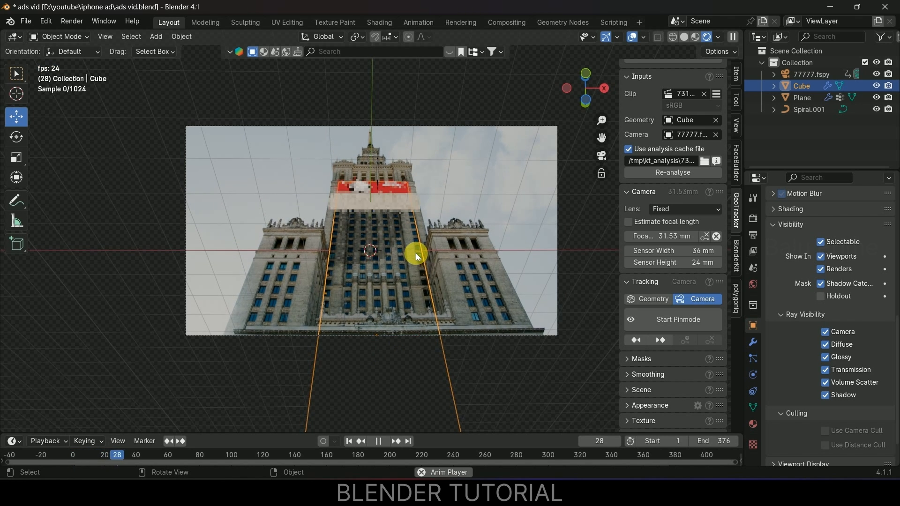
{"action": "key", "text": "space"}
{"action": "left_click", "coordinate": [349, 441]}
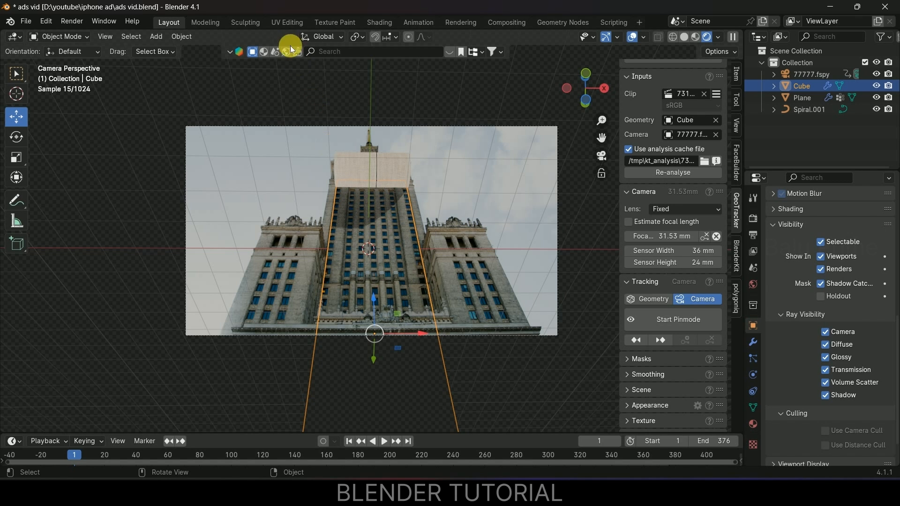
- Open the Shading workspace, enlarge its 3D viewport and show it in rendered shading
{"action": "left_click", "coordinate": [364, 21]}
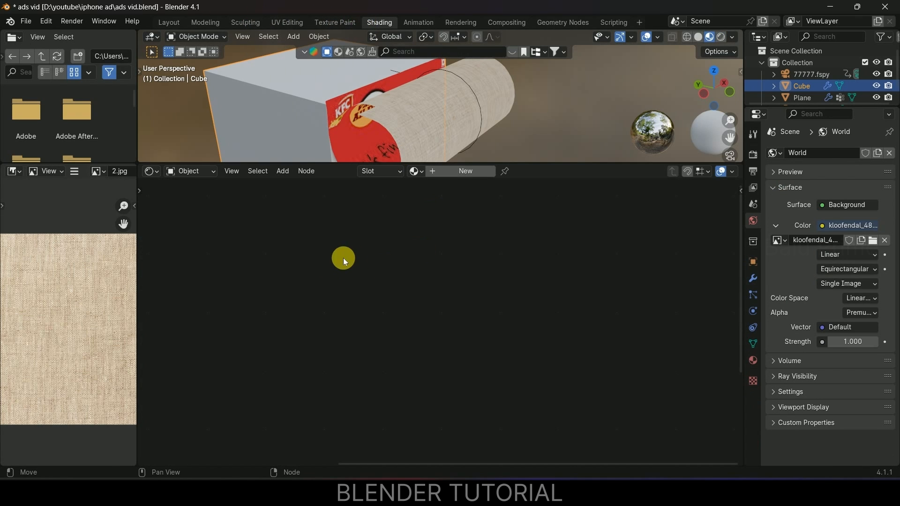
{"action": "left_click_drag", "start_coordinate": [543, 169], "coordinate": [544, 316]}
{"action": "scroll", "coordinate": [547, 196], "scroll_direction": "down", "scroll_amount": 5}
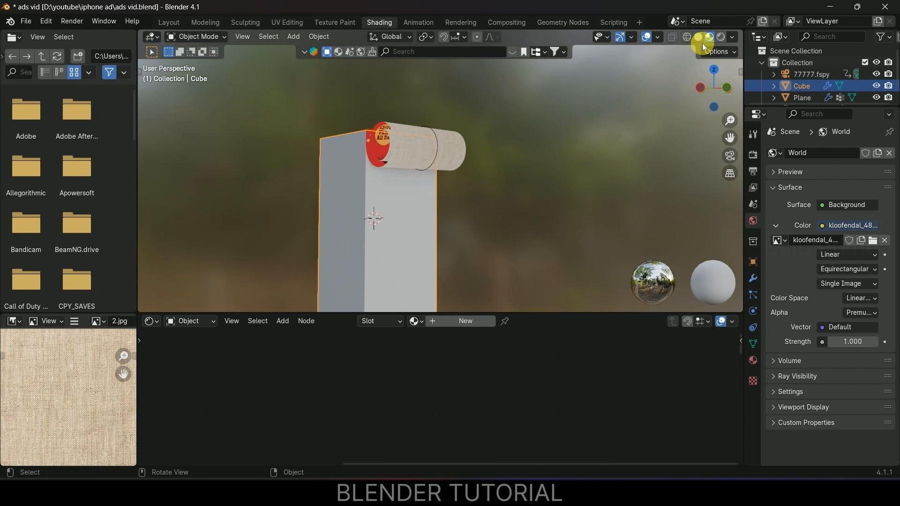
{"action": "left_click", "coordinate": [722, 38]}
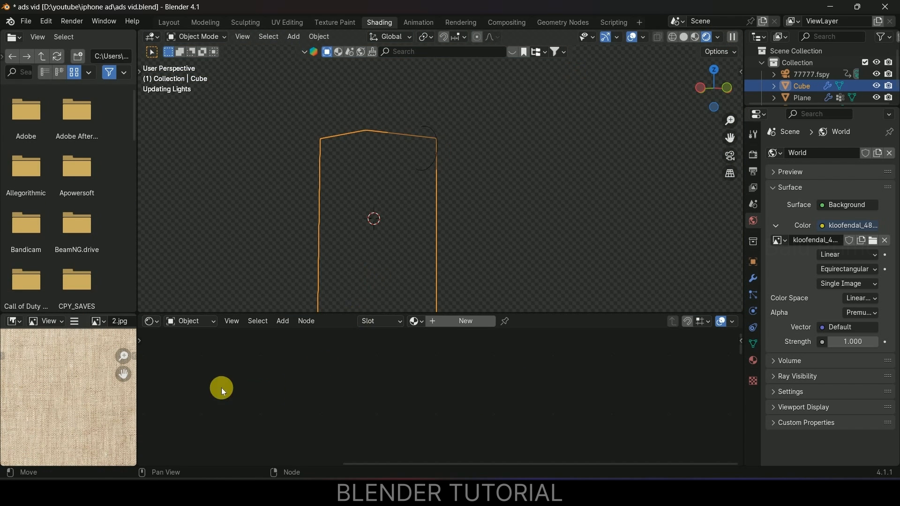
- Show the World shader nodes in the node editor and enlarge that editor to fit them
{"action": "left_click", "coordinate": [207, 324]}
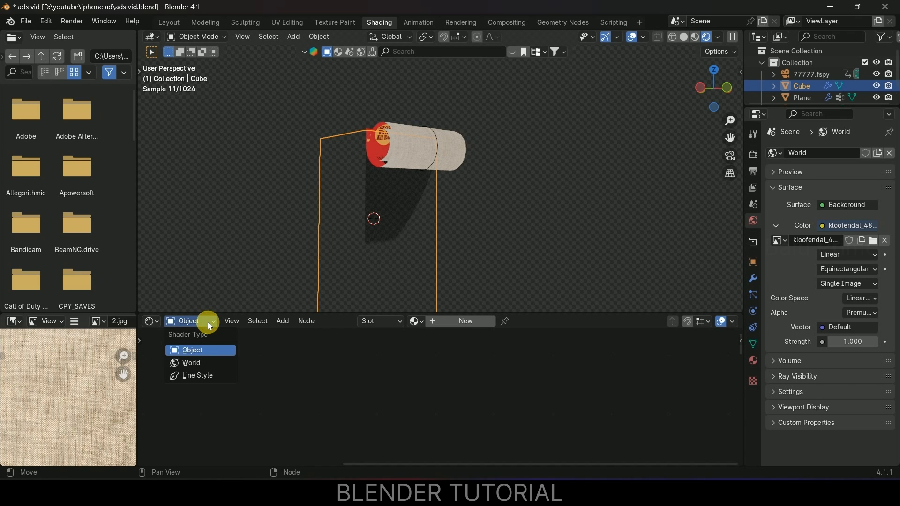
{"action": "left_click", "coordinate": [197, 365]}
{"action": "scroll", "coordinate": [445, 394], "scroll_direction": "down", "scroll_amount": 5}
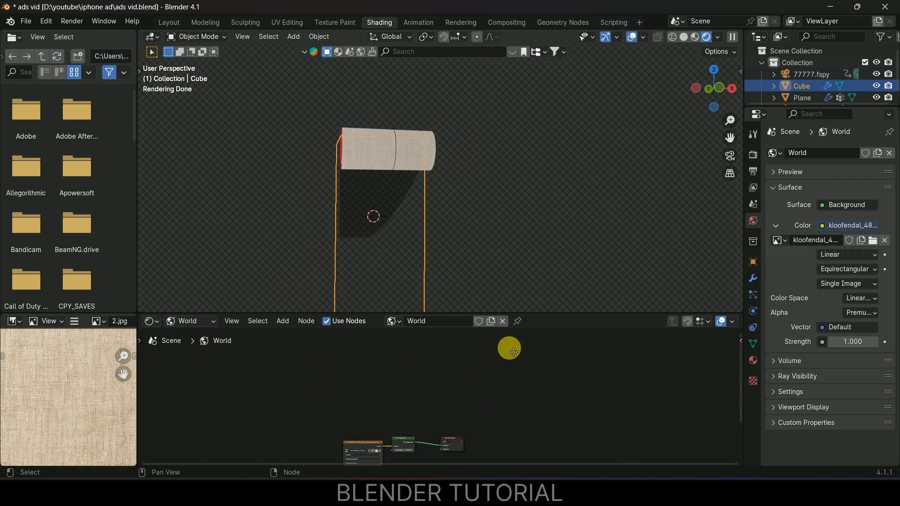
{"action": "middle_click_drag", "start_coordinate": [415, 428], "coordinate": [511, 387]}
{"action": "scroll", "coordinate": [525, 407], "scroll_direction": "up", "scroll_amount": 2}
{"action": "left_click_drag", "start_coordinate": [478, 314], "coordinate": [455, 268]}
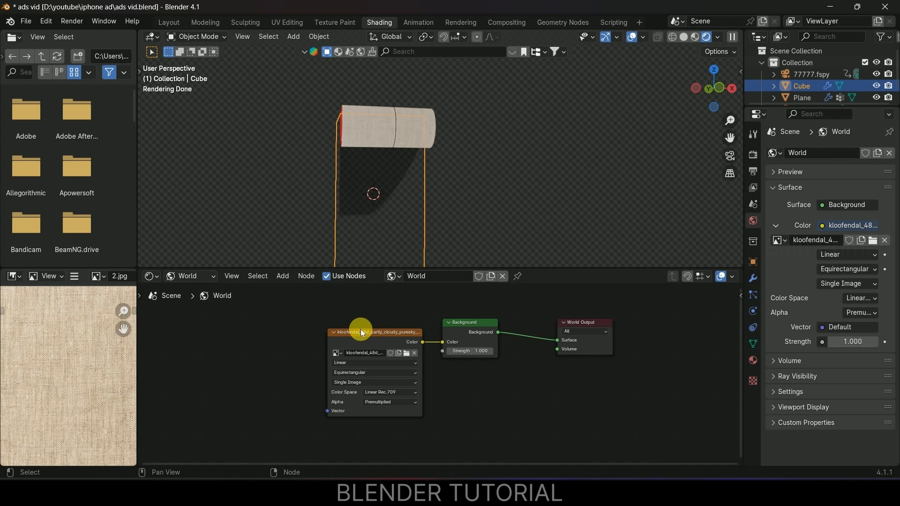
- Turn off the transparent film in the Cycles render settings to show the HDR sky around the banner roll
{"action": "left_click", "coordinate": [753, 155]}
{"action": "scroll", "coordinate": [790, 342], "scroll_direction": "down", "scroll_amount": 7}
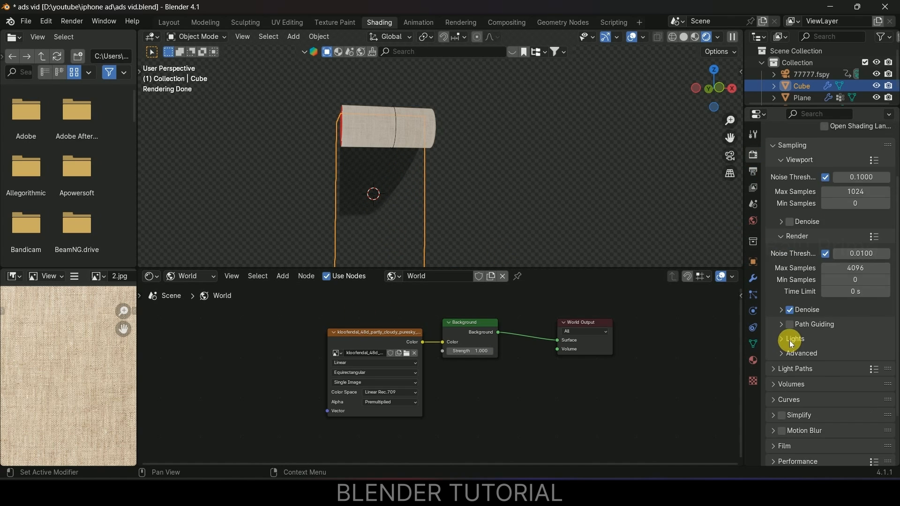
{"action": "left_click", "coordinate": [772, 381]}
{"action": "scroll", "coordinate": [787, 387], "scroll_direction": "down", "scroll_amount": 5}
{"action": "left_click", "coordinate": [791, 372]}
{"action": "left_click", "coordinate": [792, 378]}
{"action": "middle_click_drag", "start_coordinate": [467, 195], "coordinate": [448, 198]}
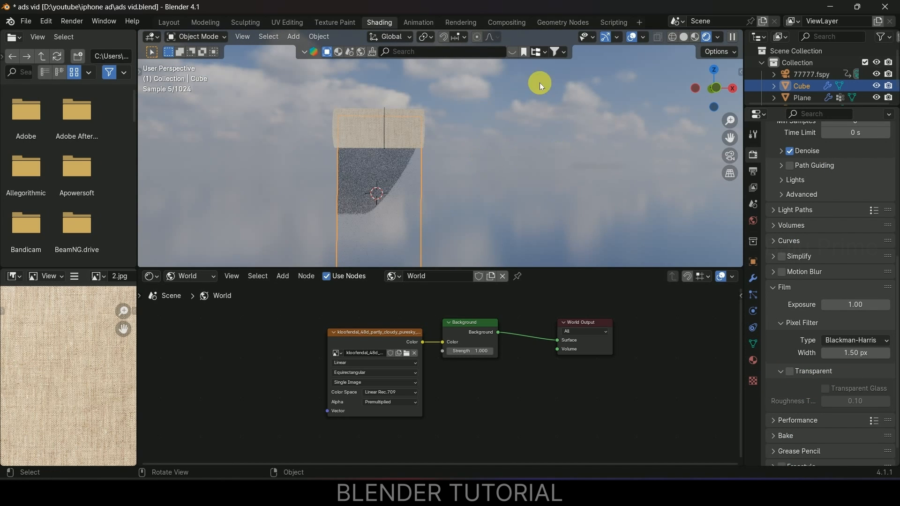
- Add Mapping and Texture Coordinate nodes in front of the World's environment texture
{"action": "left_click", "coordinate": [368, 331]}
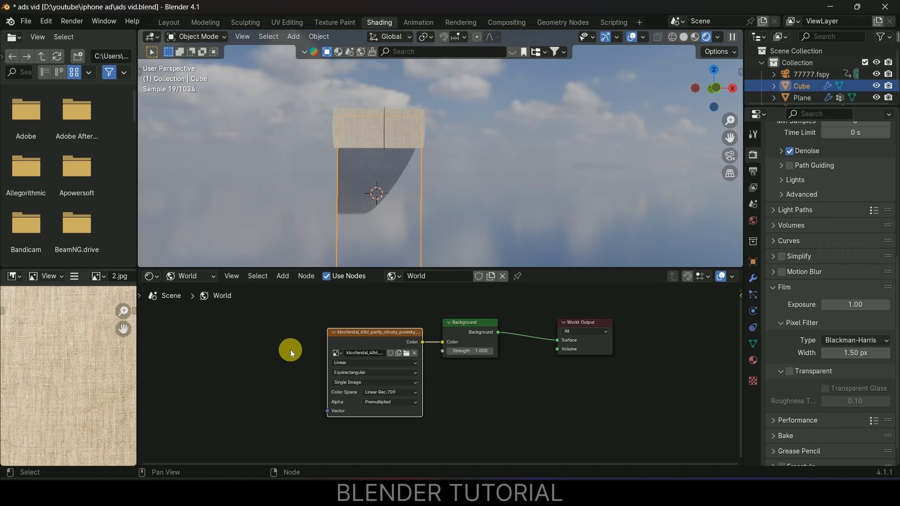
{"action": "key", "text": "ctrl+t"}
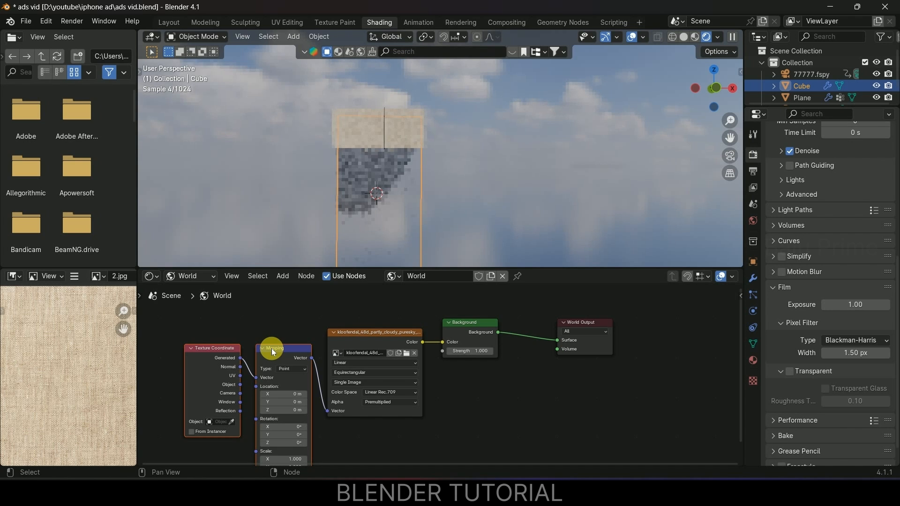
{"action": "middle_click_drag", "start_coordinate": [490, 384], "coordinate": [501, 351]}
{"action": "scroll", "coordinate": [465, 400], "scroll_direction": "up", "scroll_amount": 1}
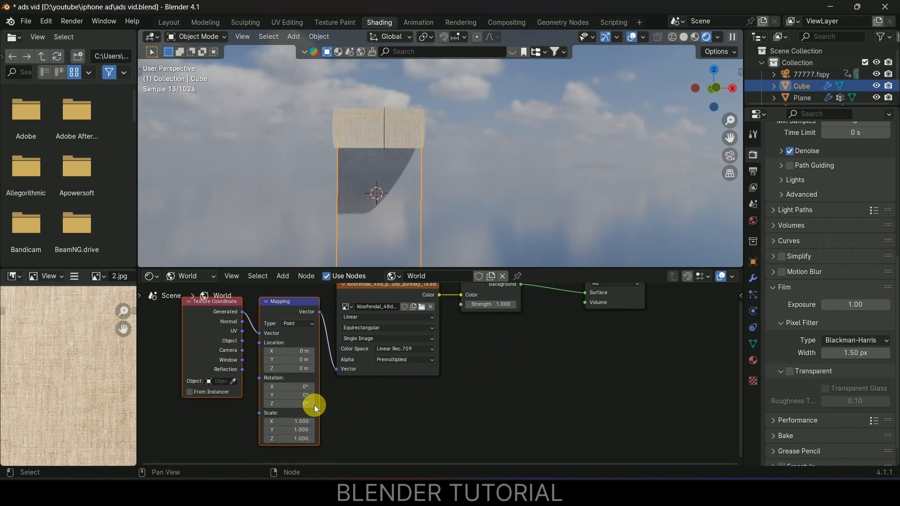
- Rotate the environment to 57.2° around Z in the Mapping node, adjusting the direction of the banner's shadow
{"action": "left_click_drag", "start_coordinate": [296, 404], "coordinate": [297, 403]}
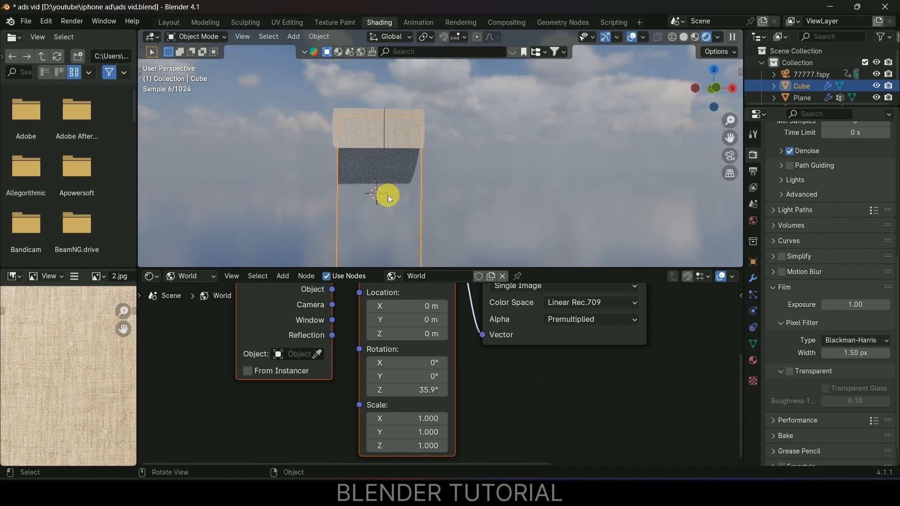
{"action": "left_click_drag", "start_coordinate": [408, 390], "coordinate": [457, 390]}
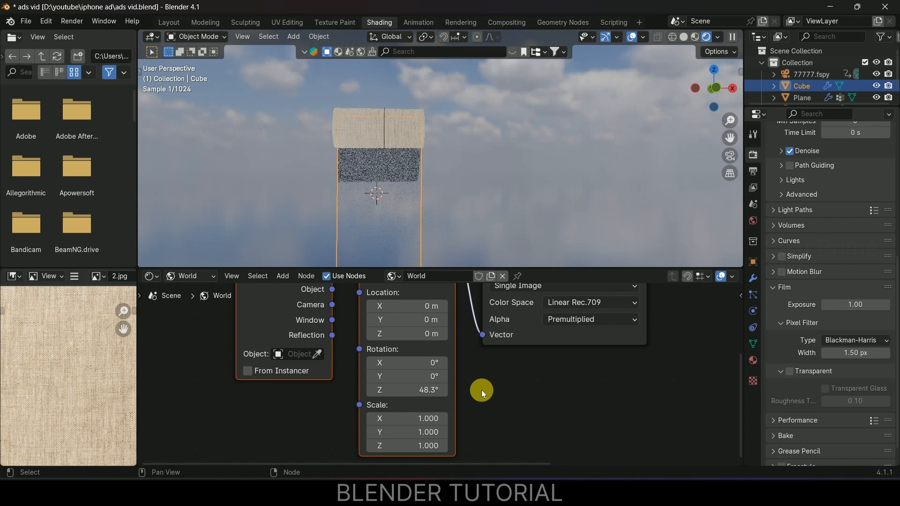
{"action": "left_click_drag", "start_coordinate": [400, 387], "coordinate": [432, 390]}
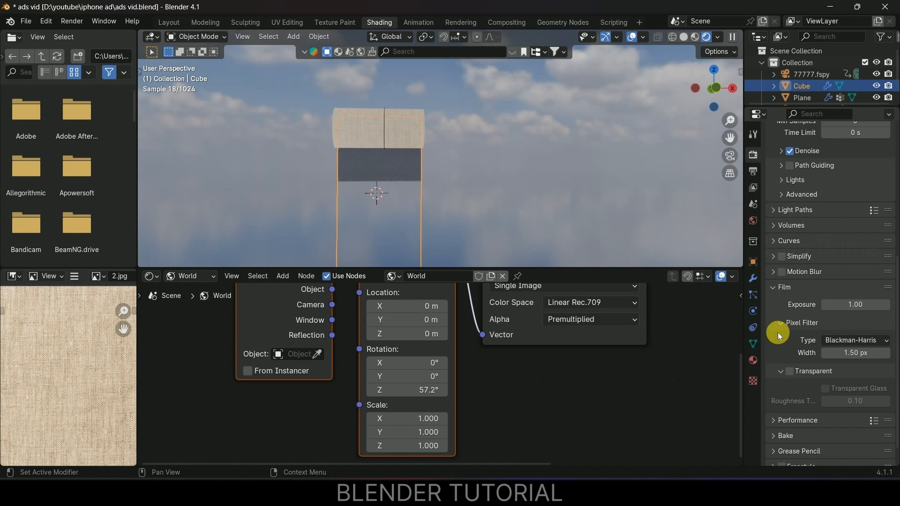
- Turn the transparent film back on and save the file from the Layout workspace
{"action": "left_click", "coordinate": [790, 373]}
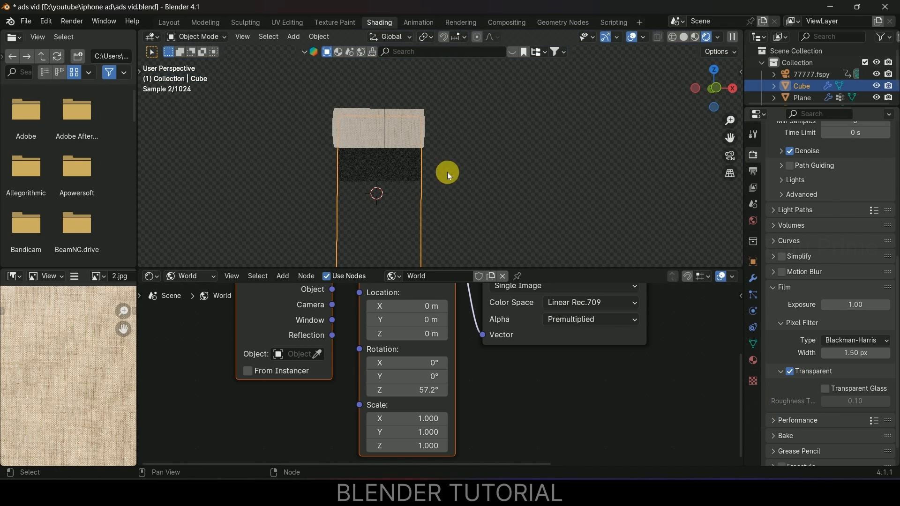
{"action": "left_click", "coordinate": [167, 24]}
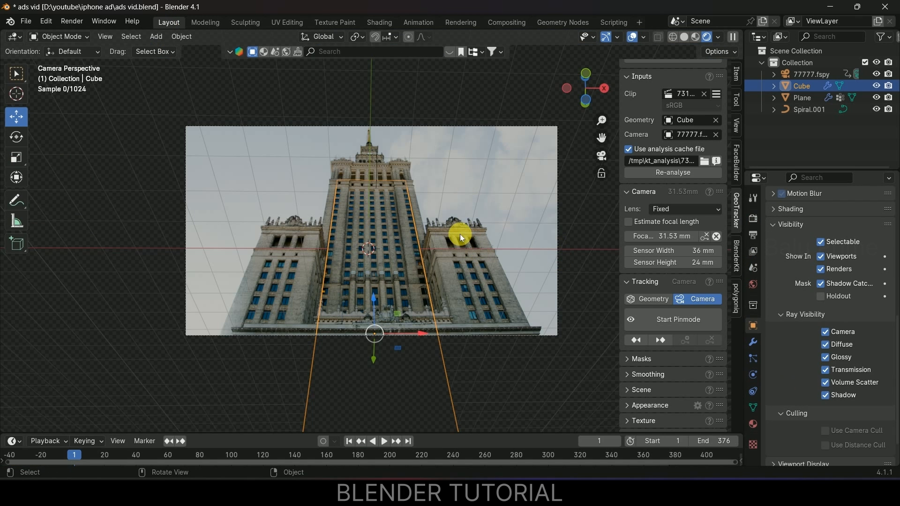
{"action": "key", "text": "ctrl+s"}
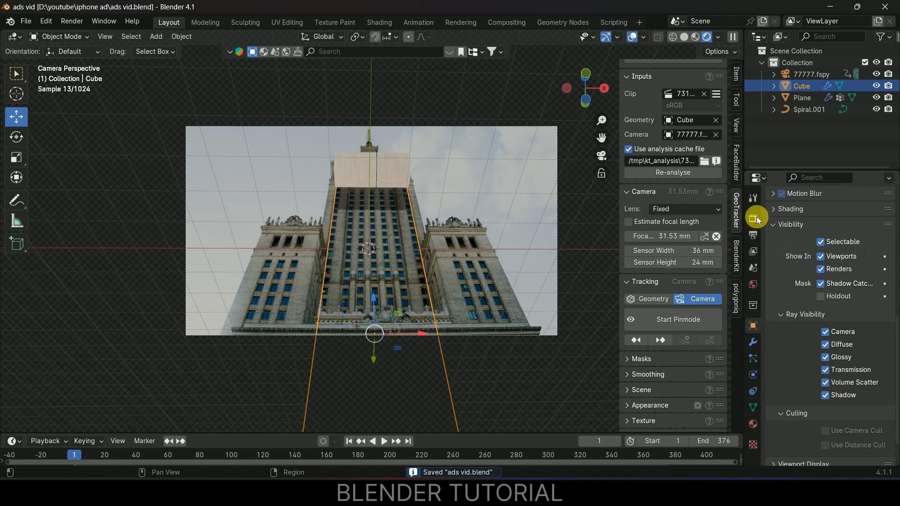
- Enable Motion Blur in the Cycles render settings
{"action": "left_click", "coordinate": [753, 218]}
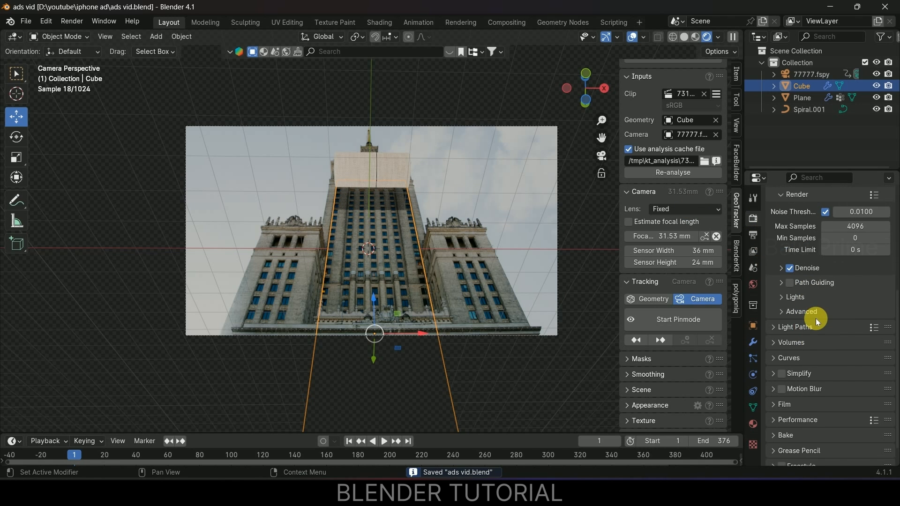
{"action": "left_click", "coordinate": [783, 367]}
{"action": "scroll", "coordinate": [832, 381], "scroll_direction": "up", "scroll_amount": 7}
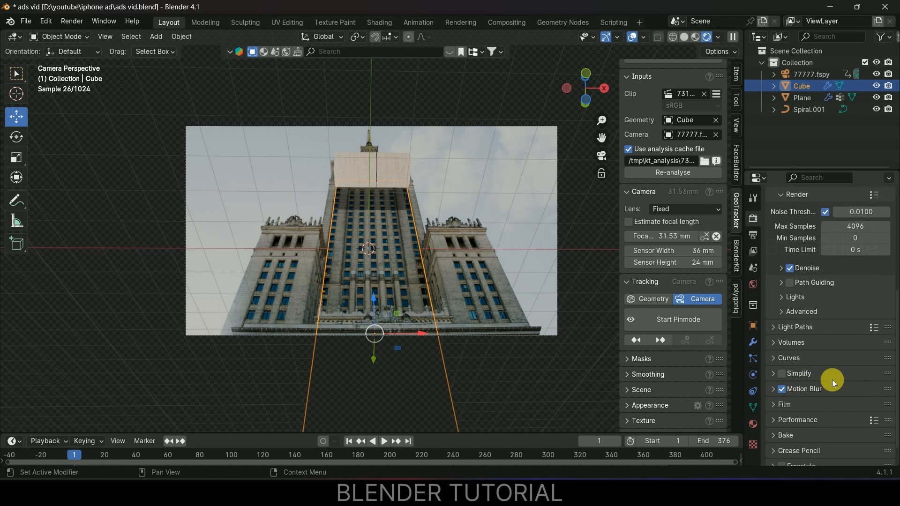
{"action": "scroll", "coordinate": [821, 408], "scroll_direction": "up", "scroll_amount": 2}
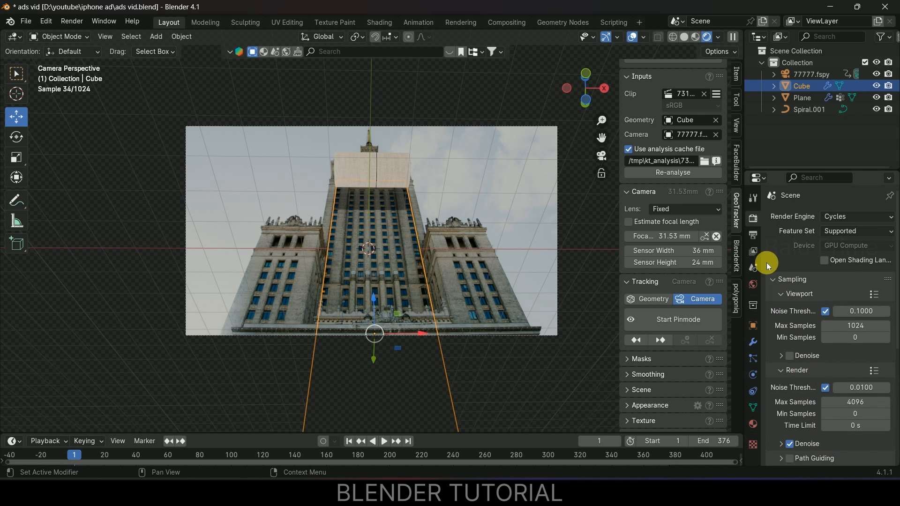
- Play the animation to frame 96 to check the unrolled banner, and look over the render sampling settings
{"action": "key", "text": "space"}
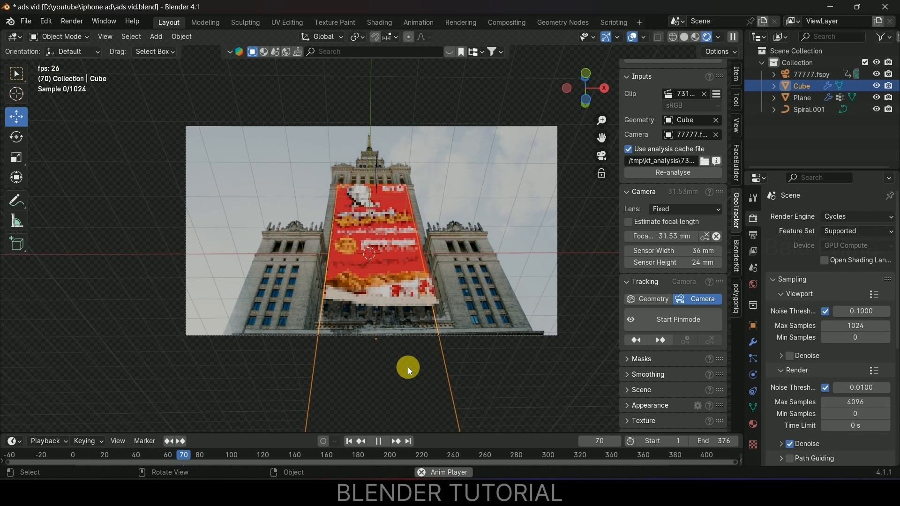
{"action": "key", "text": "space"}
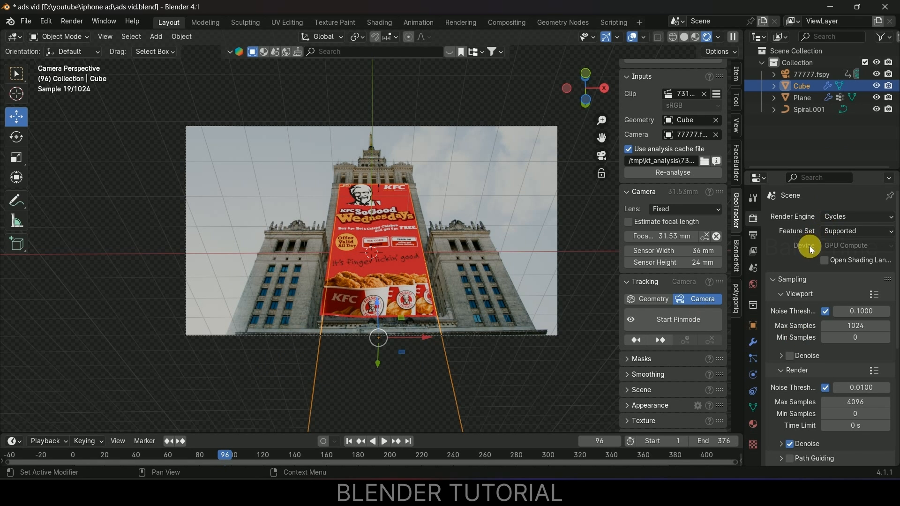
{"action": "scroll", "coordinate": [809, 247], "scroll_direction": "down", "scroll_amount": 3}
{"action": "scroll", "coordinate": [788, 320], "scroll_direction": "down", "scroll_amount": 1}
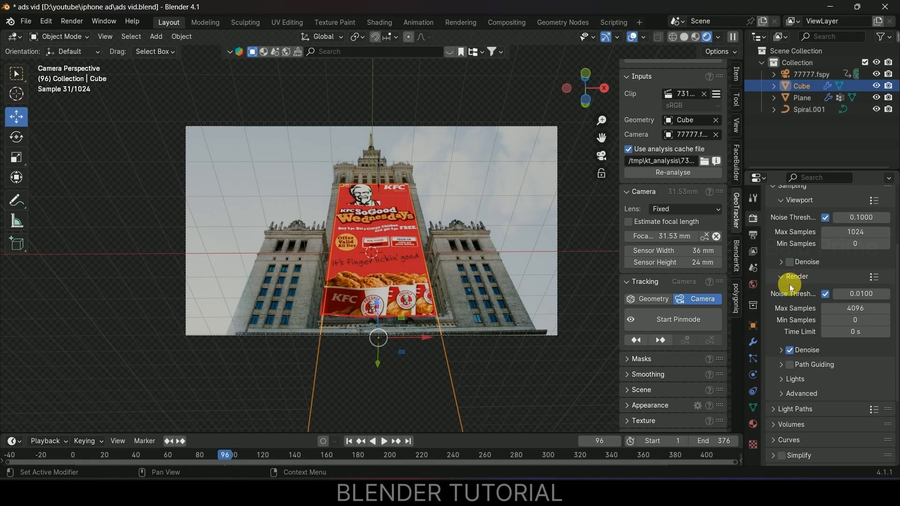
- Set the render sampling to a maximum of 32 samples with a noise threshold of 0.2
{"action": "left_click", "coordinate": [865, 309]}
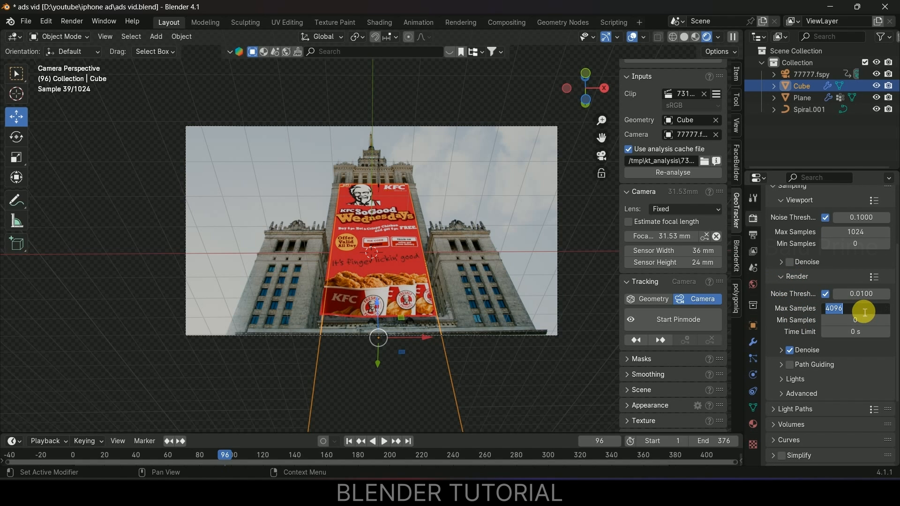
{"action": "type", "text": "32"}
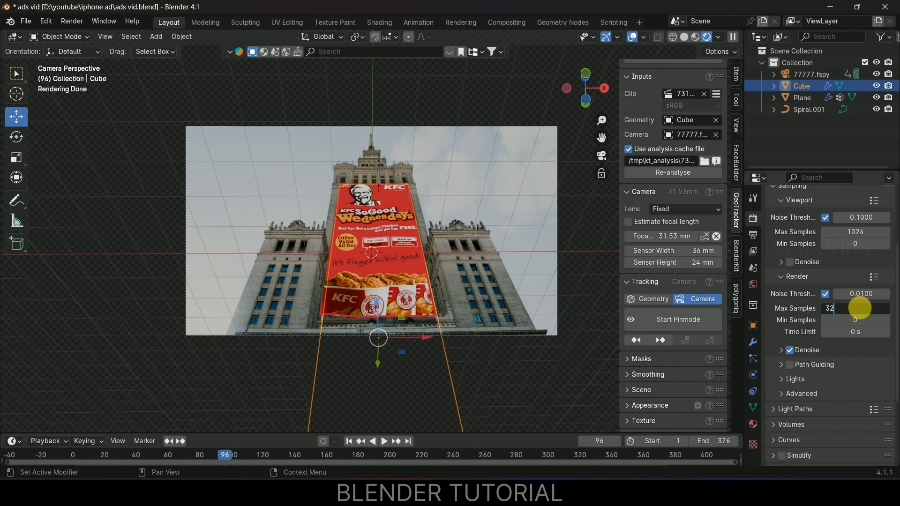
{"action": "key", "text": "Return"}
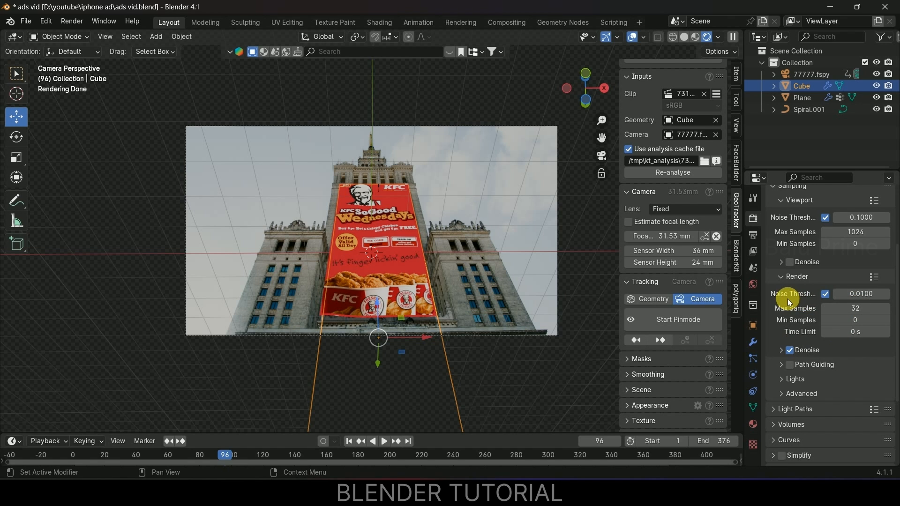
{"action": "left_click", "coordinate": [863, 300]}
{"action": "key", "text": "BackSpace"}
{"action": "type", "text": ".2"}
{"action": "key", "text": "Return"}
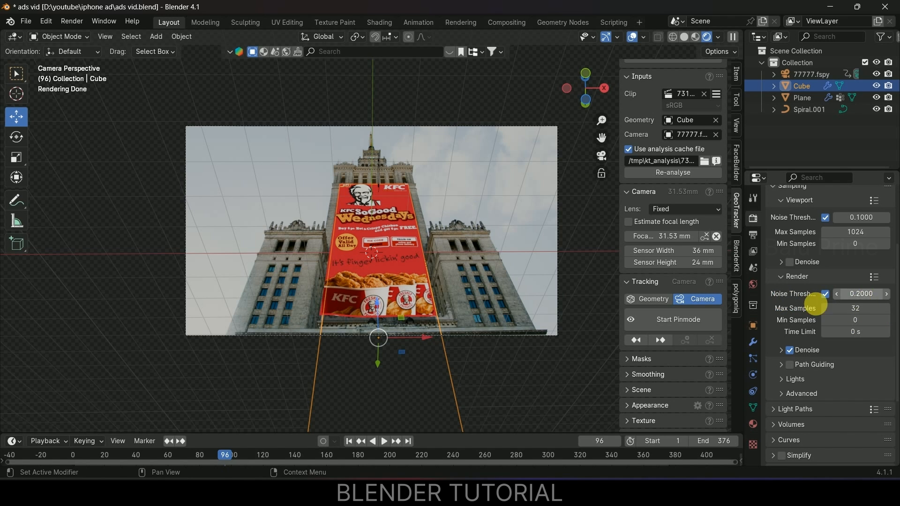
- Enable Render Region and Crop to Render Region in the output format settings
{"action": "scroll", "coordinate": [792, 320], "scroll_direction": "down", "scroll_amount": 5}
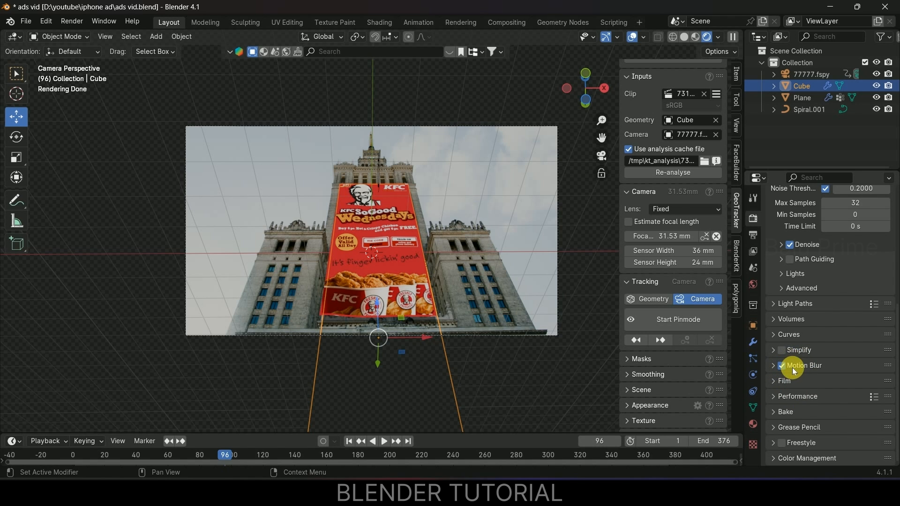
{"action": "left_click", "coordinate": [754, 238]}
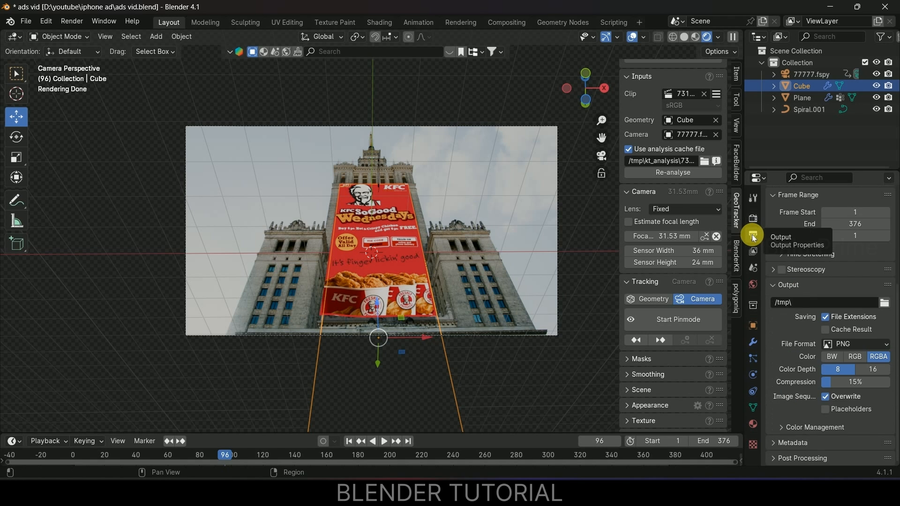
{"action": "scroll", "coordinate": [807, 244], "scroll_direction": "up", "scroll_amount": 5}
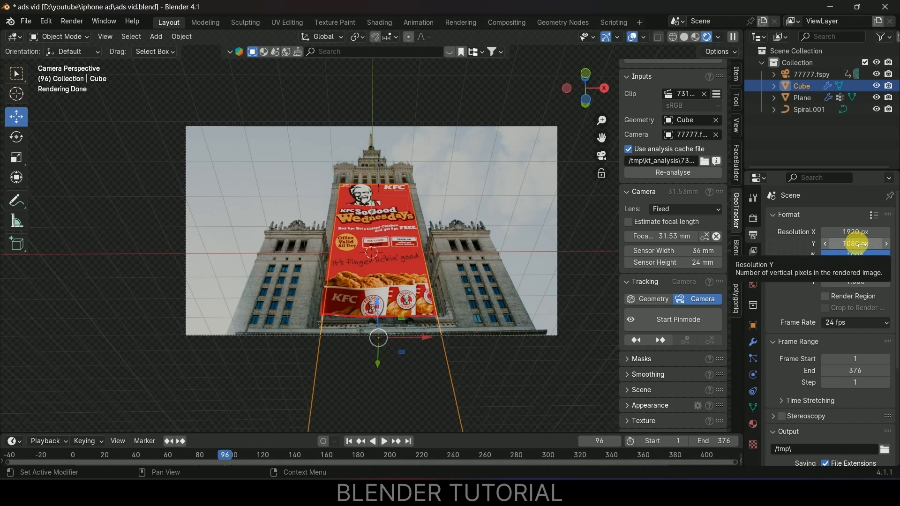
{"action": "left_click", "coordinate": [826, 296]}
{"action": "left_click", "coordinate": [826, 309]}
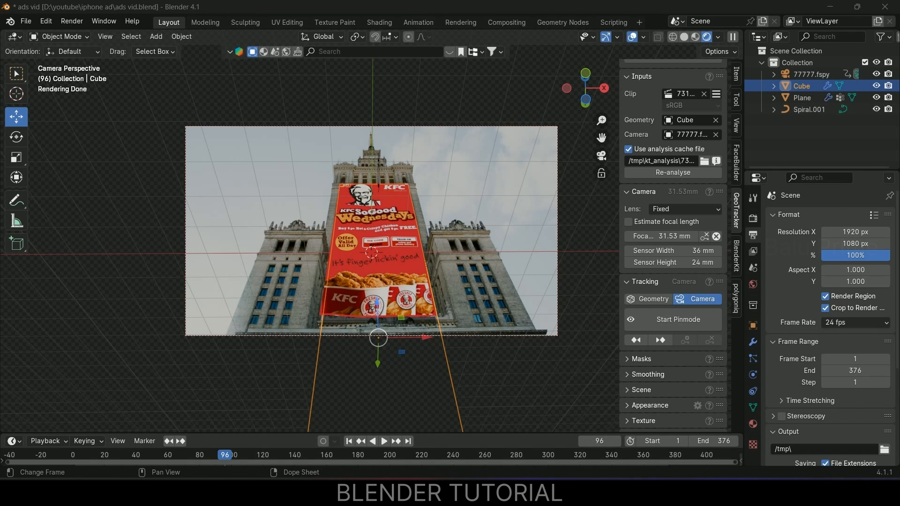
- Switch to File Explorer, check the frame rate in the file details of 7317776-hd_1920_1080_25fps.mp4, and return to Blender
{"action": "key", "text": "alt+Tab"}
{"action": "left_click", "coordinate": [707, 240]}
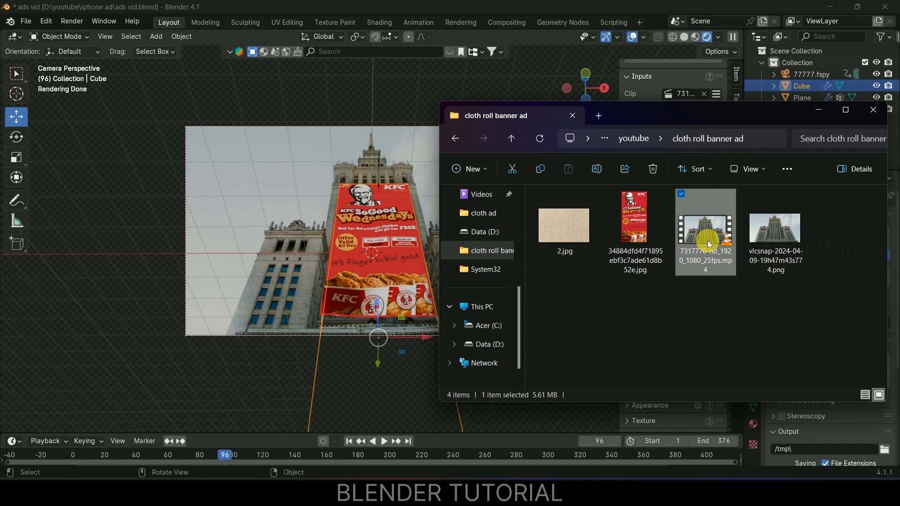
{"action": "right_click", "coordinate": [707, 240]}
{"action": "left_click", "coordinate": [747, 358]}
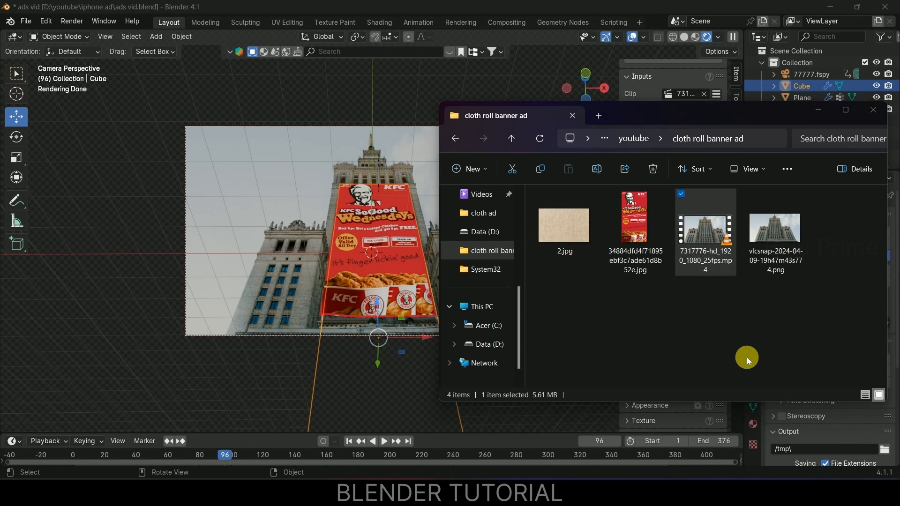
{"action": "left_click", "coordinate": [752, 207]}
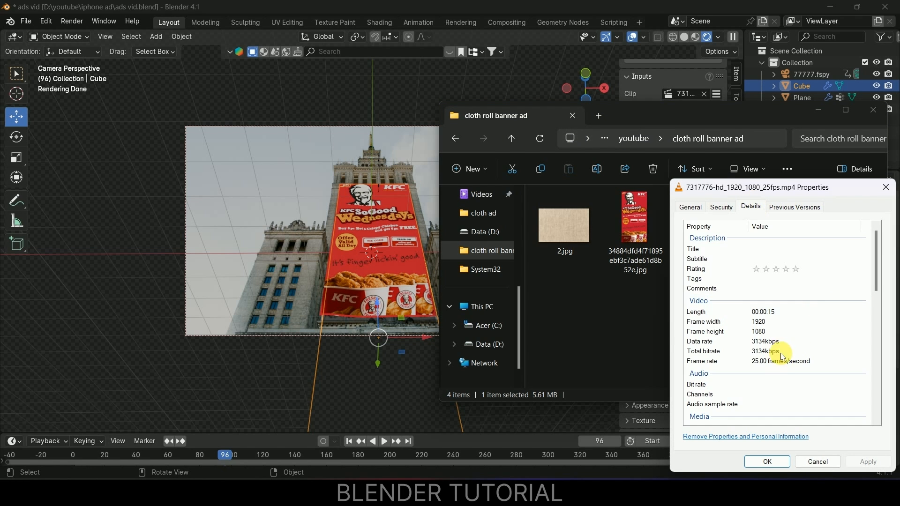
{"action": "left_click", "coordinate": [766, 462]}
{"action": "left_click", "coordinate": [819, 111]}
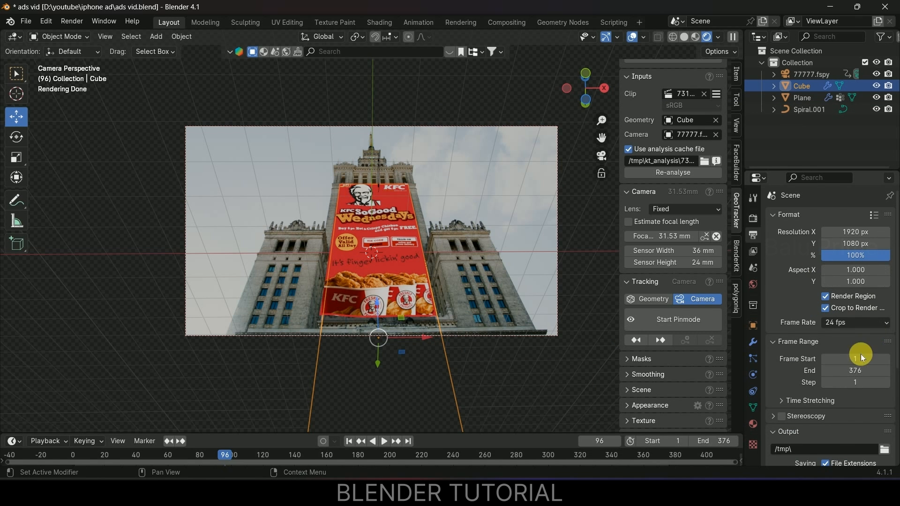
- Set the output frame rate to 25 fps and the output path to the cloth roll banner ad folder in D:\youtube
{"action": "left_click", "coordinate": [848, 324]}
{"action": "left_click", "coordinate": [853, 359]}
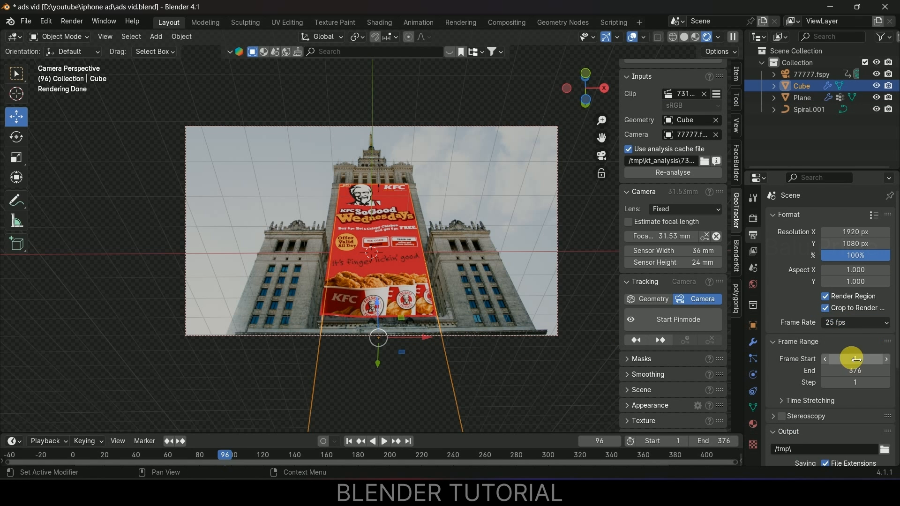
{"action": "scroll", "coordinate": [801, 320], "scroll_direction": "down", "scroll_amount": 3}
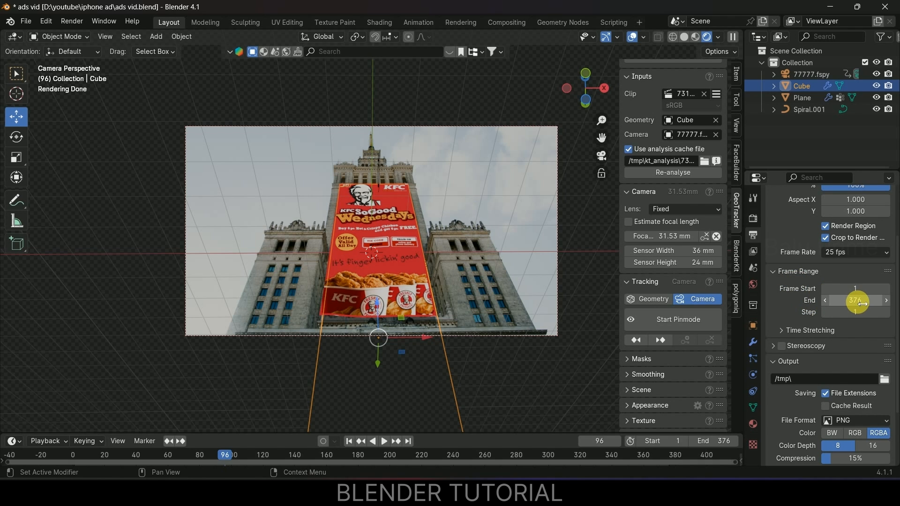
{"action": "scroll", "coordinate": [806, 323], "scroll_direction": "down", "scroll_amount": 4}
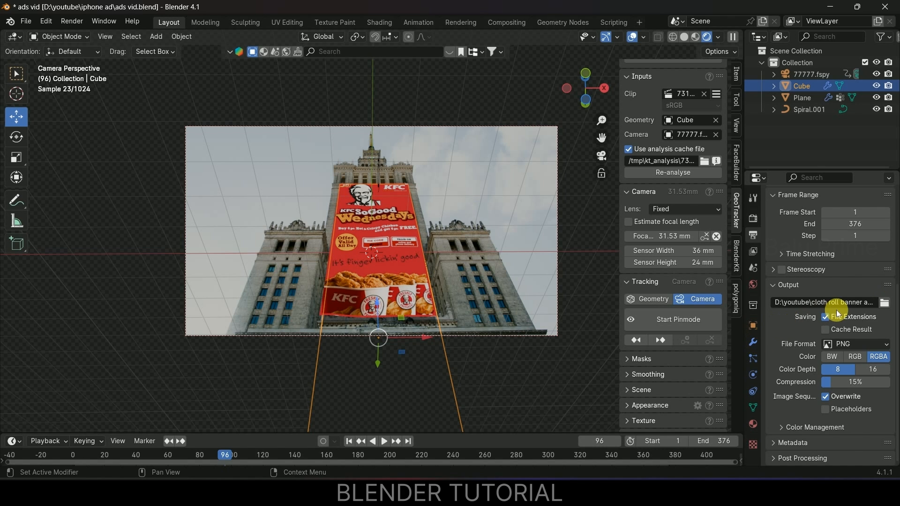
{"action": "key", "text": "ctrl+v"}
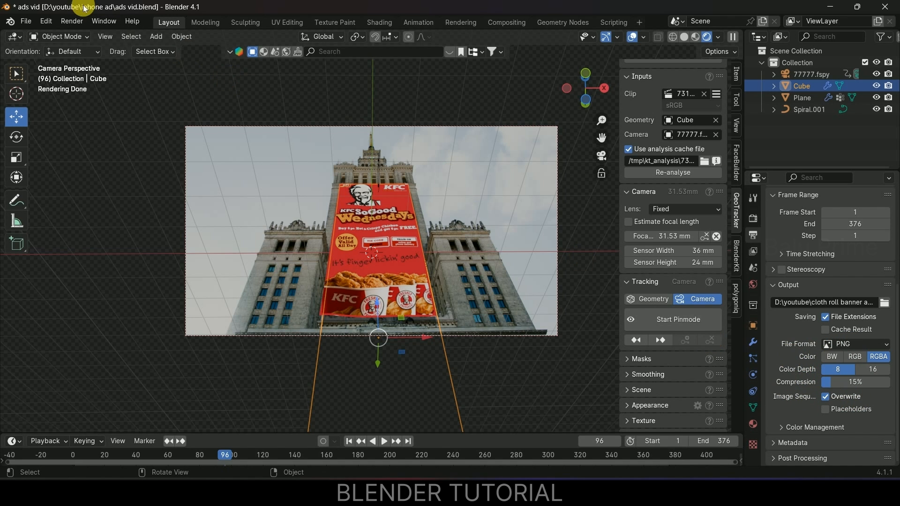
- Start rendering the full animation
{"action": "left_click", "coordinate": [72, 21]}
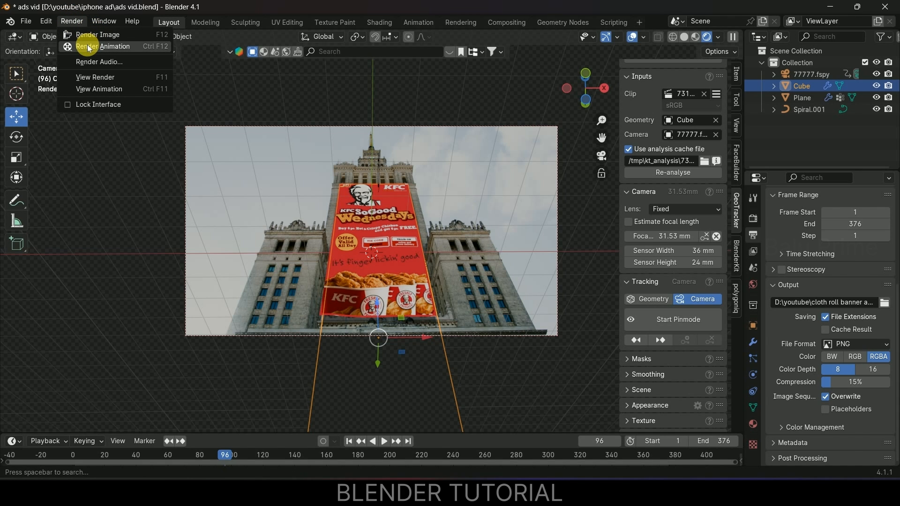